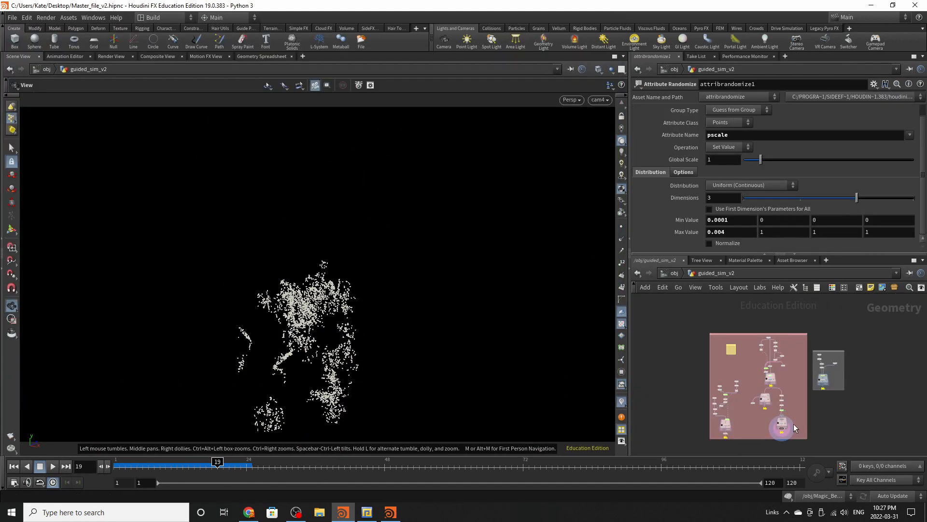
# - Display the Out_Sim1 null and scrub the timeline back to frame 1 to view the fractured character
pyautogui.scroll(3, 794, 424)
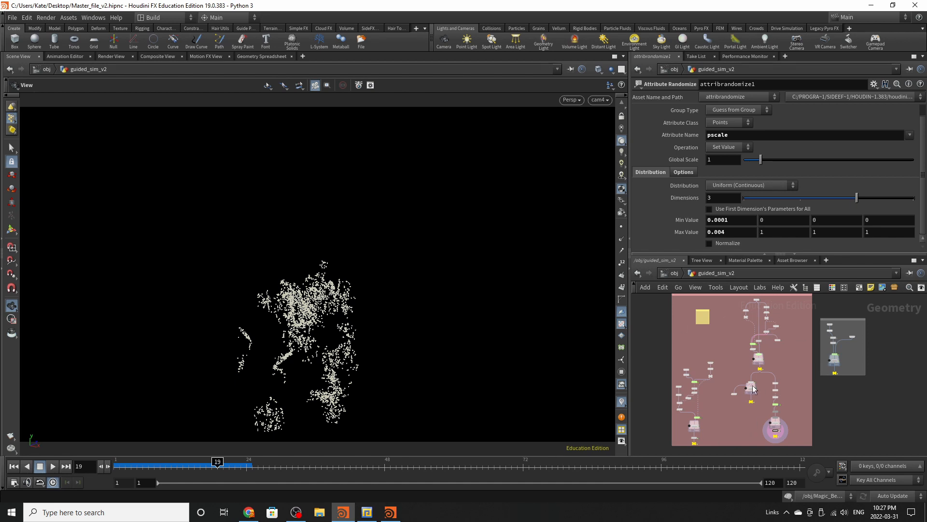
pyautogui.scroll(9, 761, 350)
pyautogui.click(768, 358)
pyautogui.click(752, 366)
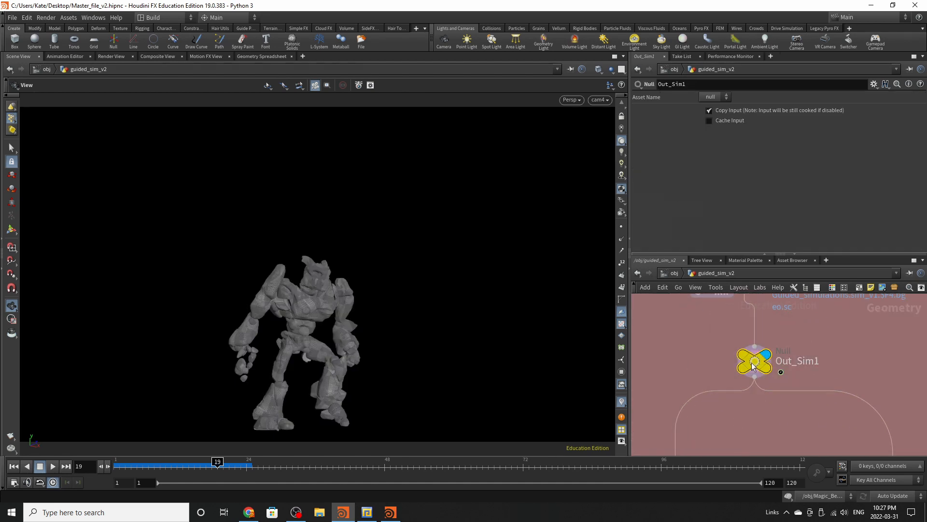
pyautogui.scroll(-5, 739, 322)
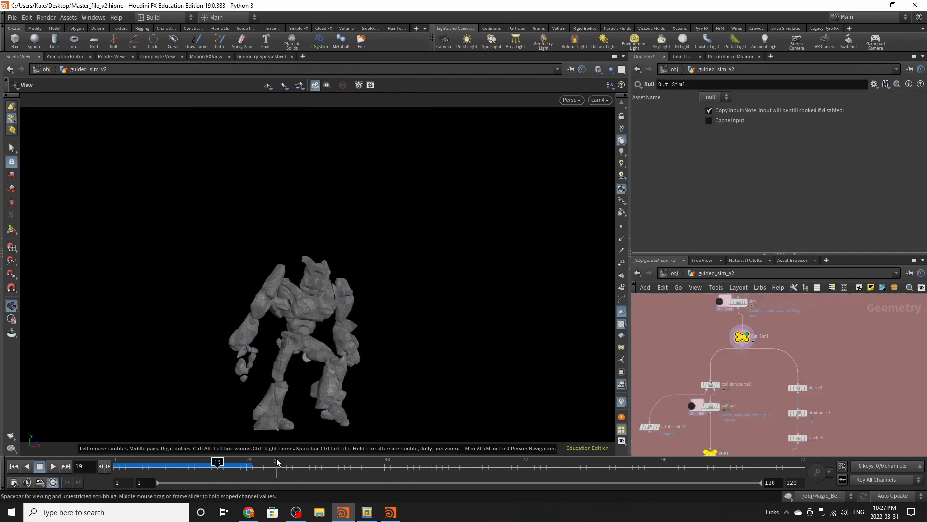
pyautogui.moveTo(276, 466)
pyautogui.mouseDown()
pyautogui.moveTo(880, 497)
pyautogui.moveTo(104, 478)
pyautogui.mouseUp()
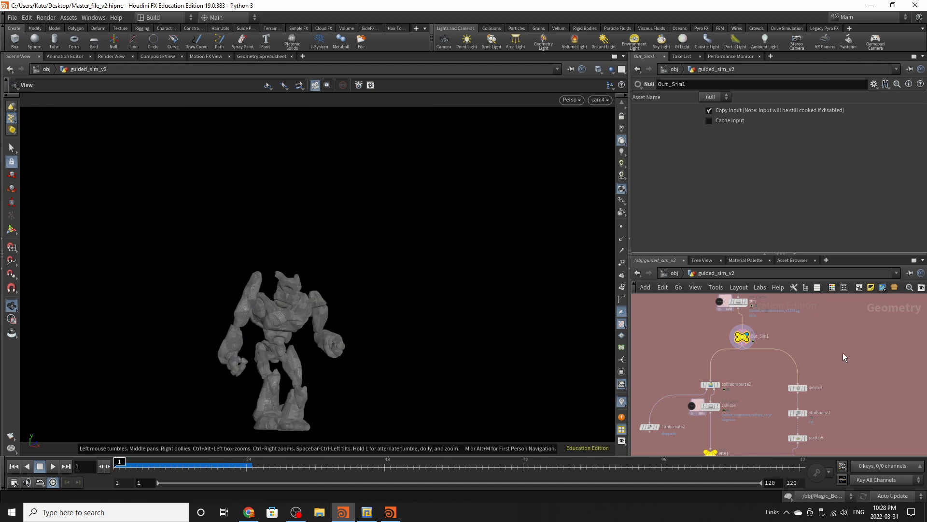
# - Display the Out_Particles1 null, frame it in the viewport and scrub the timeline to frame 97
pyautogui.scroll(-7, 792, 344)
pyautogui.scroll(7, 766, 381)
pyautogui.scroll(5, 767, 397)
pyautogui.click(768, 380)
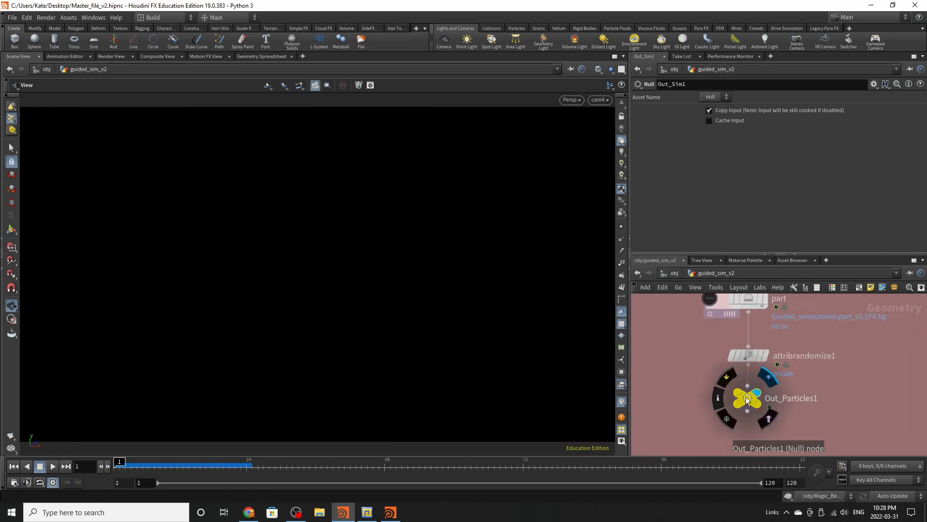
pyautogui.click(754, 398)
pyautogui.press('g')
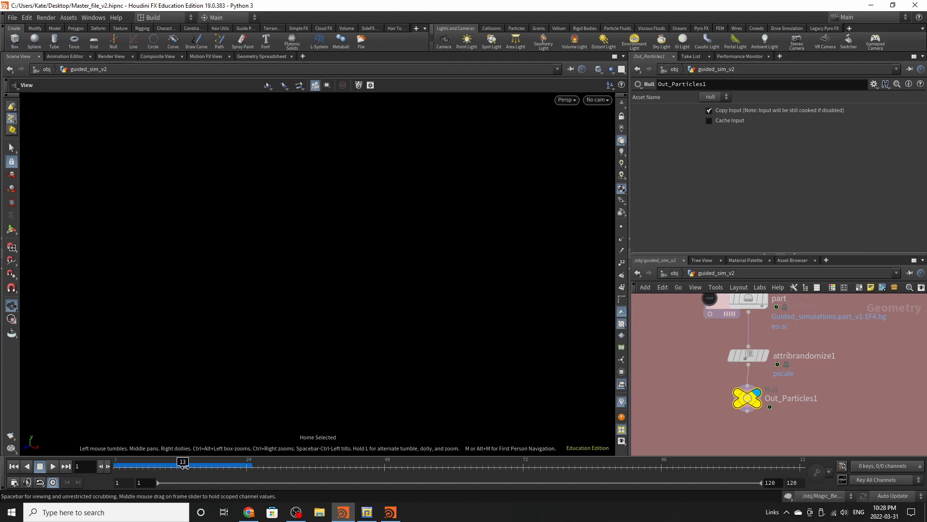
pyautogui.moveTo(185, 466); pyautogui.dragTo(667, 473)
# - Display the Out_Bottom_Debris null and scrub through the ground debris simulation to frame 120
pyautogui.scroll(-8, 778, 369)
pyautogui.scroll(4, 710, 387)
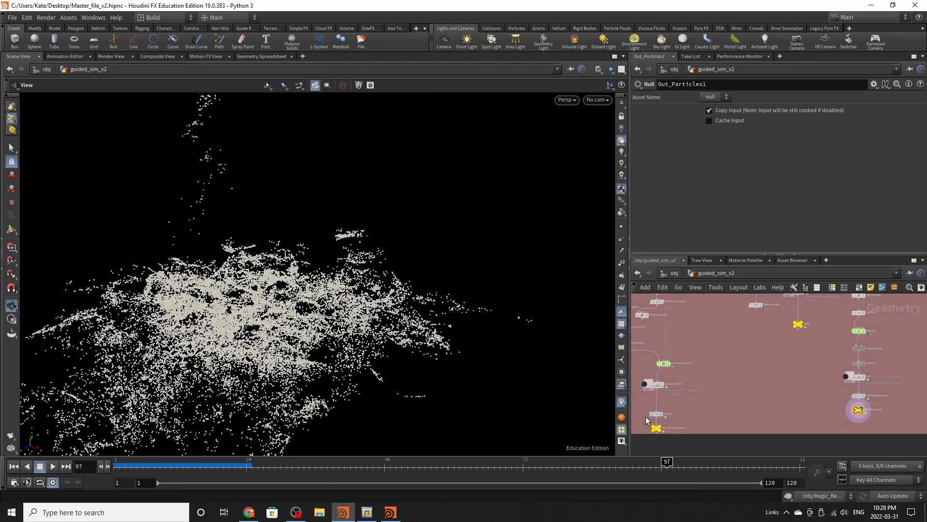
pyautogui.scroll(3, 646, 420)
pyautogui.moveTo(675, 439)
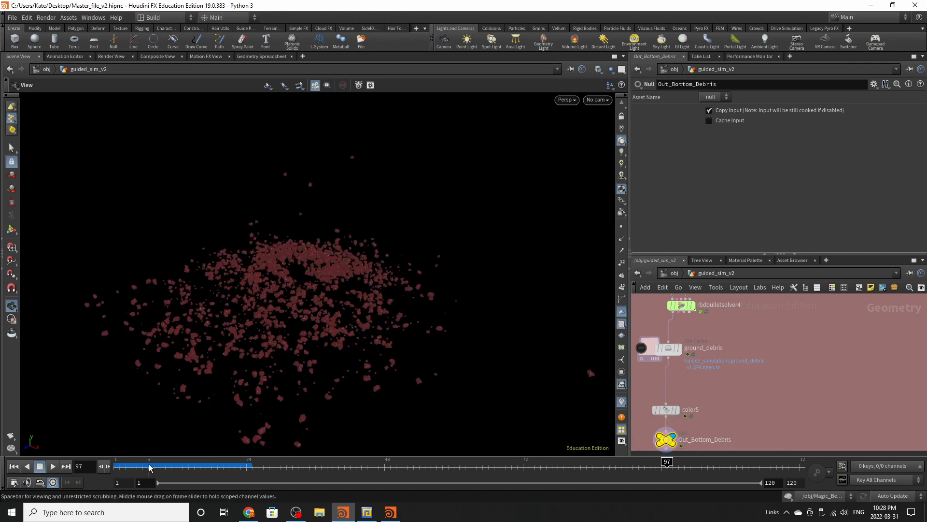
pyautogui.moveTo(151, 467); pyautogui.dragTo(237, 474)
pyautogui.moveTo(349, 470); pyautogui.dragTo(923, 482)
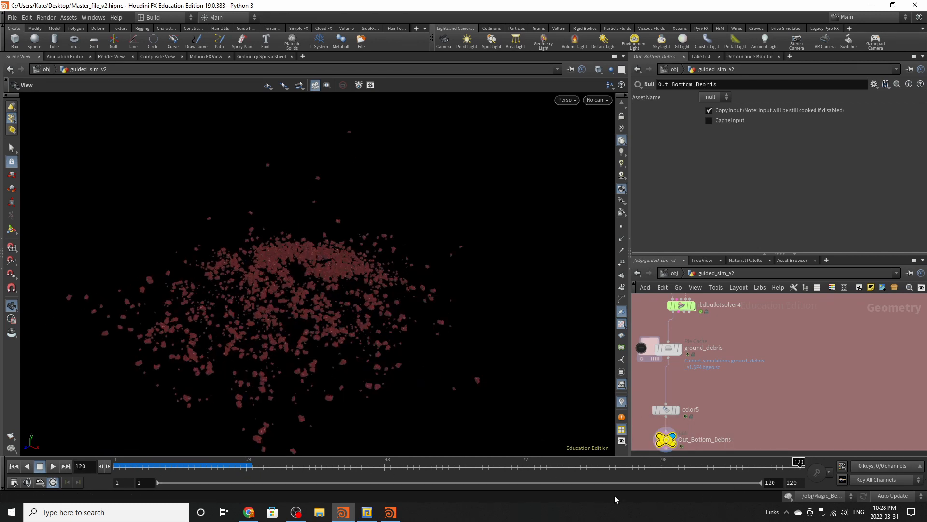
# - Display the Out_Smoke_Char null in the separate smoke network and scrub the timeline to frame 86
pyautogui.scroll(-6, 705, 436)
pyautogui.scroll(4, 807, 352)
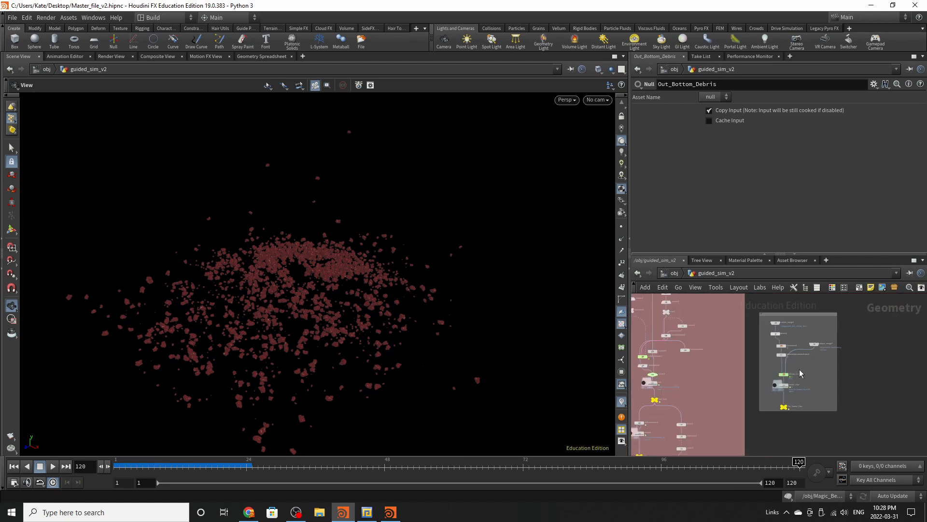
pyautogui.scroll(6, 784, 417)
pyautogui.moveTo(792, 371)
pyautogui.click(805, 352)
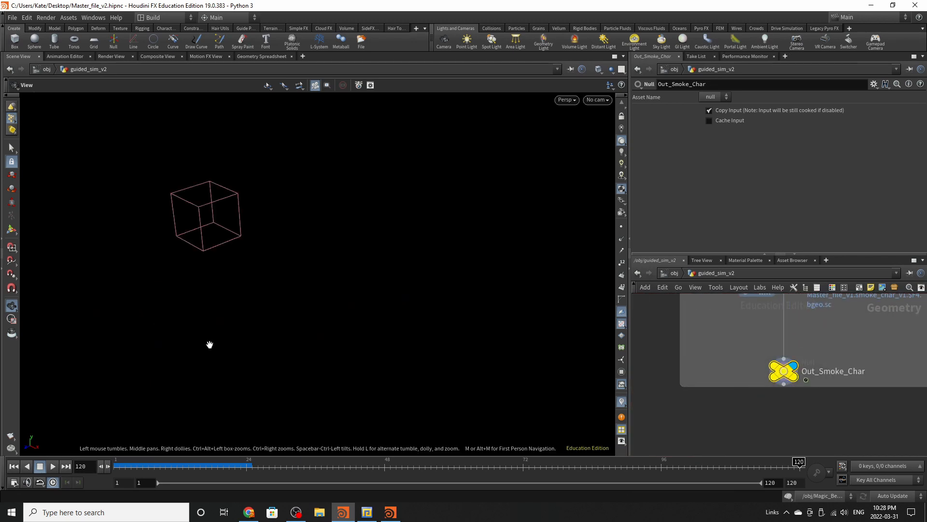
pyautogui.moveTo(212, 462); pyautogui.dragTo(514, 460)
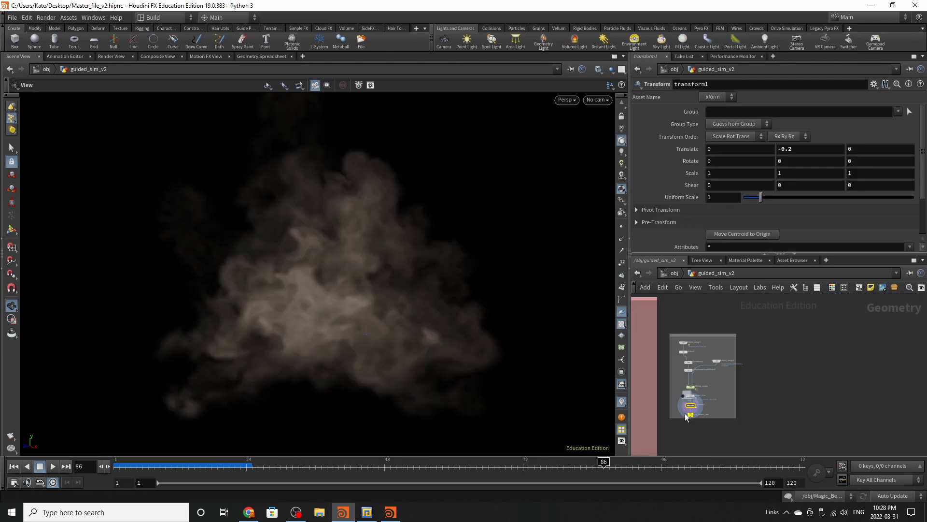
# - Display the object_merge1 node of the smoke network and scrub its imported rigid-body pieces to frame 108
pyautogui.scroll(5, 688, 413)
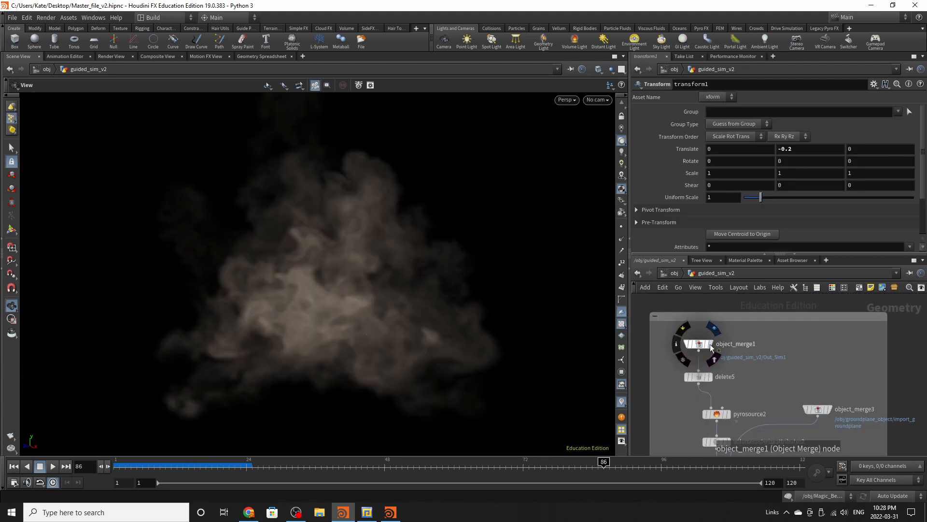
pyautogui.click(701, 345)
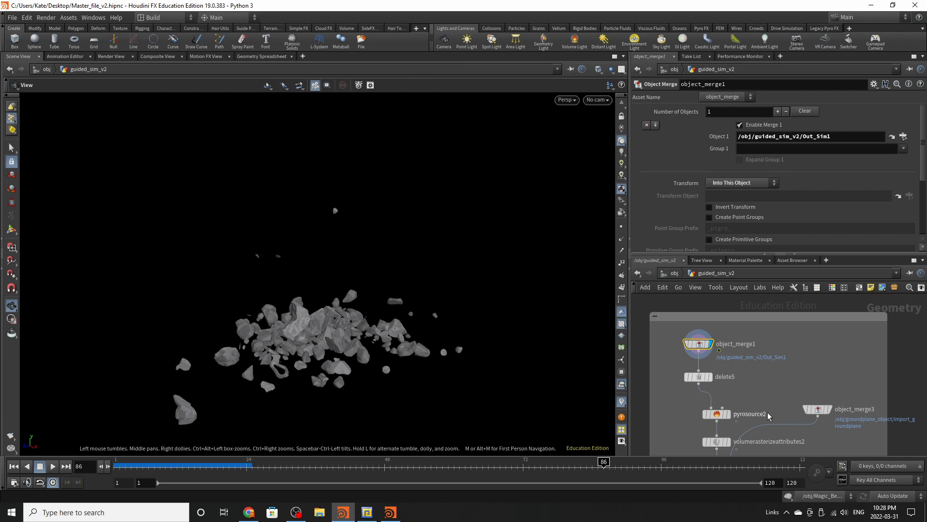
pyautogui.moveTo(707, 349)
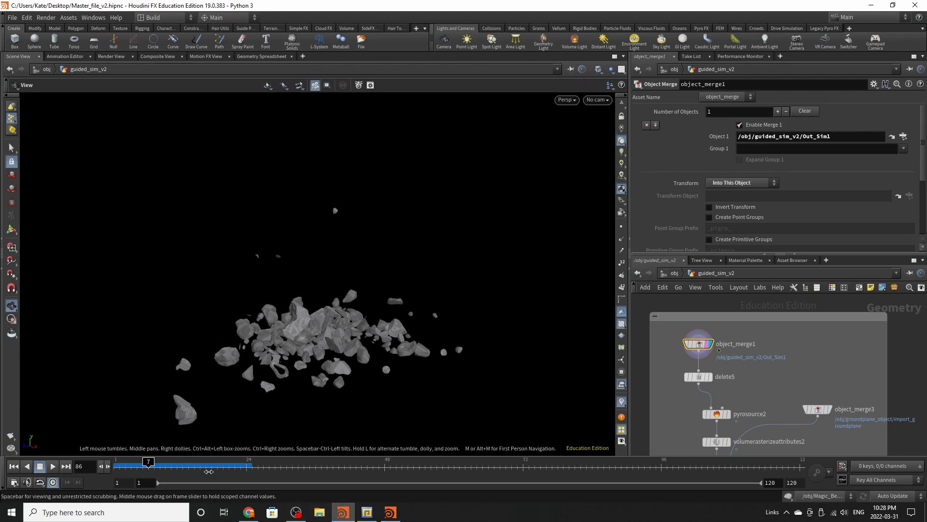
pyautogui.moveTo(209, 471); pyautogui.dragTo(731, 439)
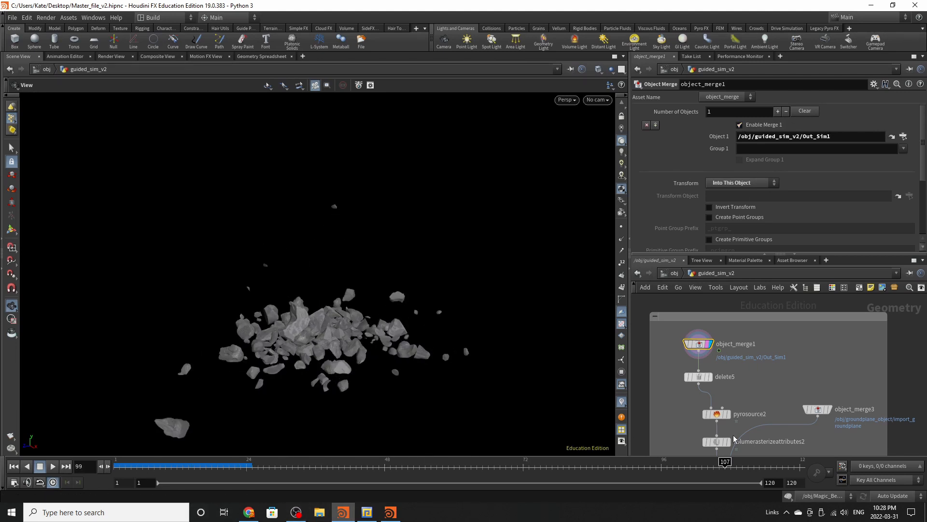
# - Locate the Out_Sim1 null in the main simulation network, the source that object_merge1 references
pyautogui.scroll(-8, 755, 363)
pyautogui.moveTo(706, 400); pyautogui.dragTo(761, 379, button='middle')
pyautogui.scroll(7, 745, 392)
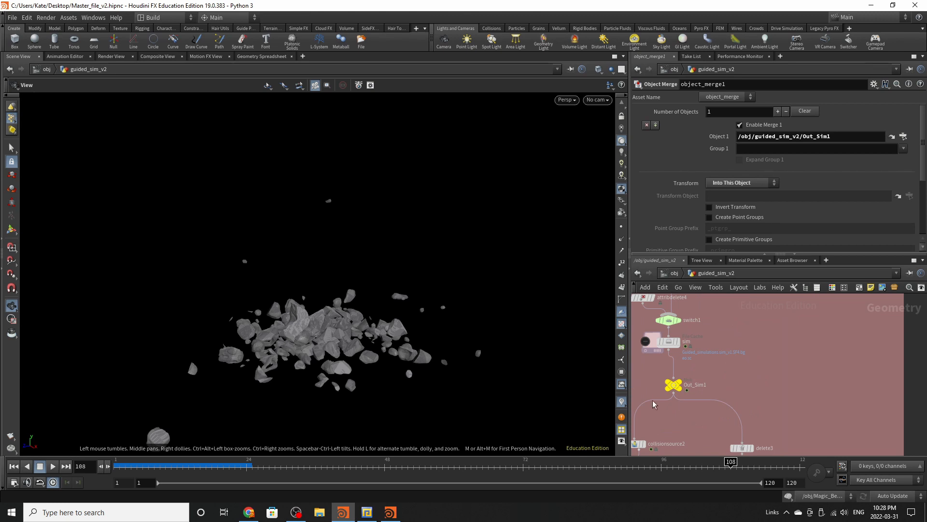
pyautogui.scroll(-6, 713, 418)
pyautogui.scroll(4, 778, 375)
pyautogui.scroll(-5, 762, 411)
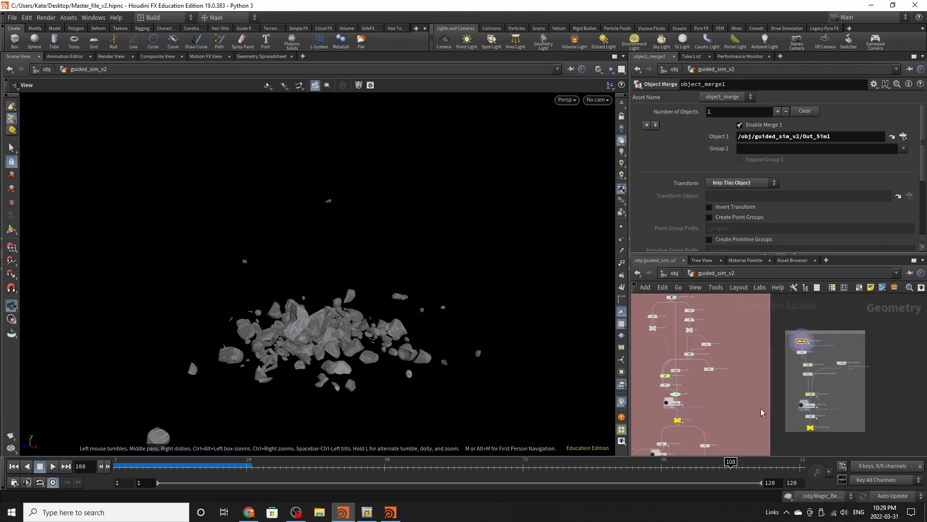
# - Display the delete5 node in the smoke network and scrub its inside faces through to frame 120
pyautogui.moveTo(817, 387); pyautogui.dragTo(785, 422, button='middle')
pyautogui.scroll(5, 785, 422)
pyautogui.scroll(5, 786, 424)
pyautogui.scroll(-4, 714, 419)
pyautogui.scroll(3, 728, 363)
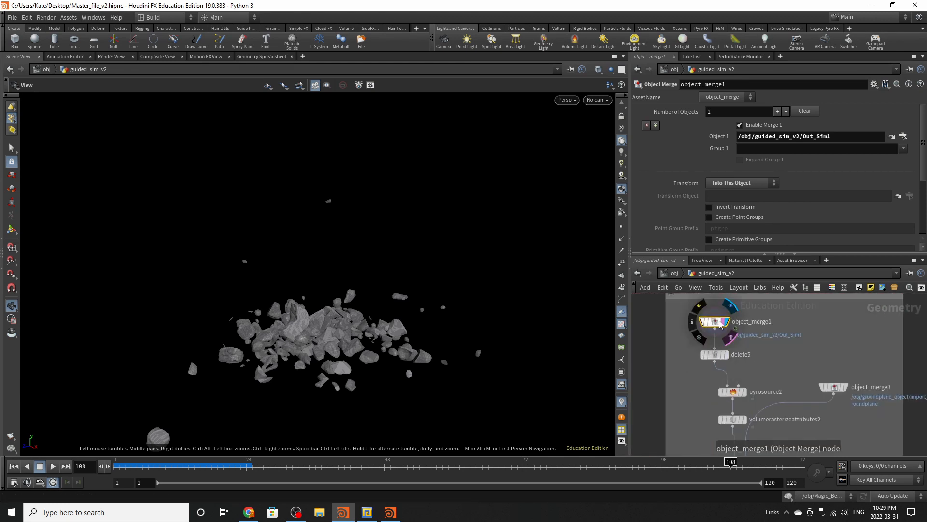
pyautogui.click(715, 355)
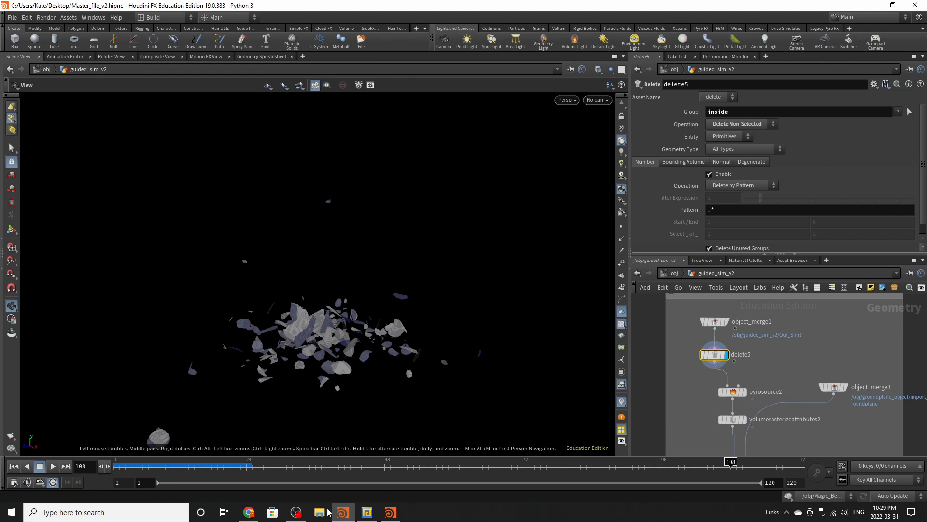
pyautogui.click(148, 471)
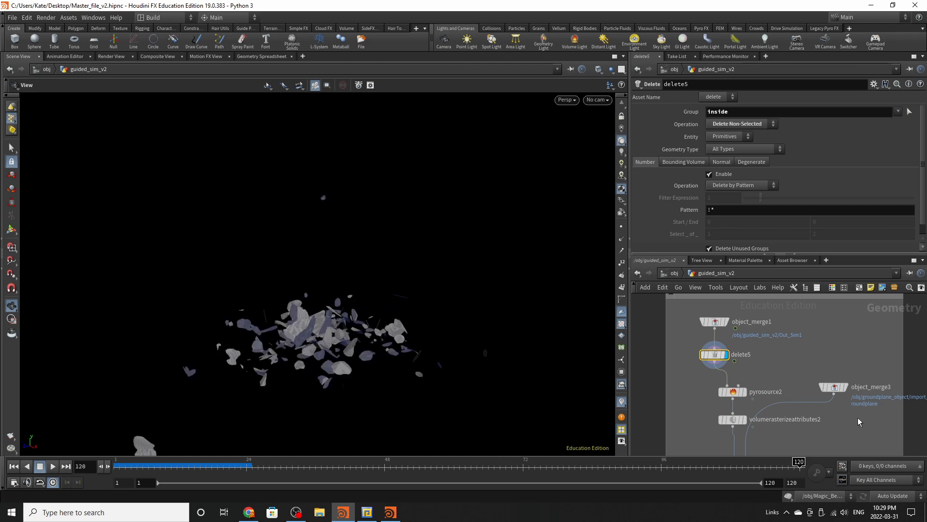
# - Display the pyrosource2 node, check its settings and scrub the scattered source points to frame 63
pyautogui.scroll(3, 740, 397)
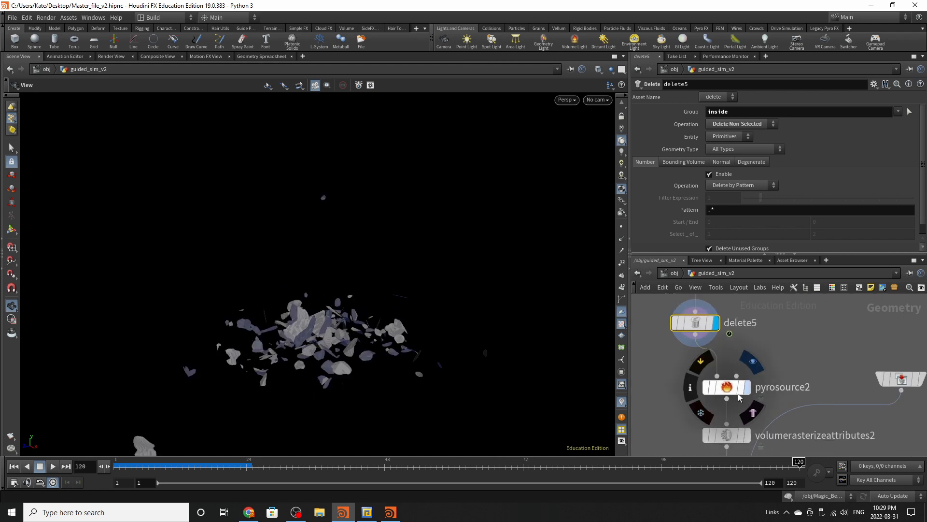
pyautogui.click(739, 398)
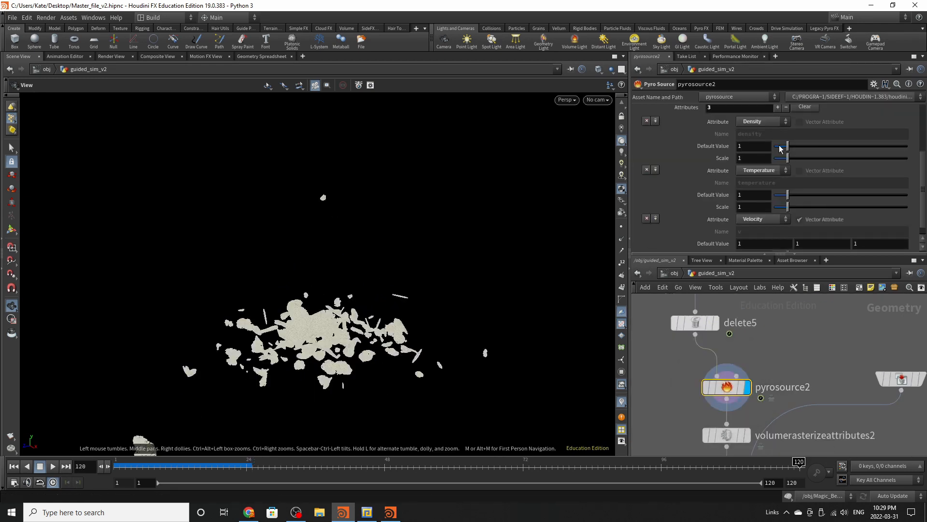
pyautogui.scroll(5, 736, 174)
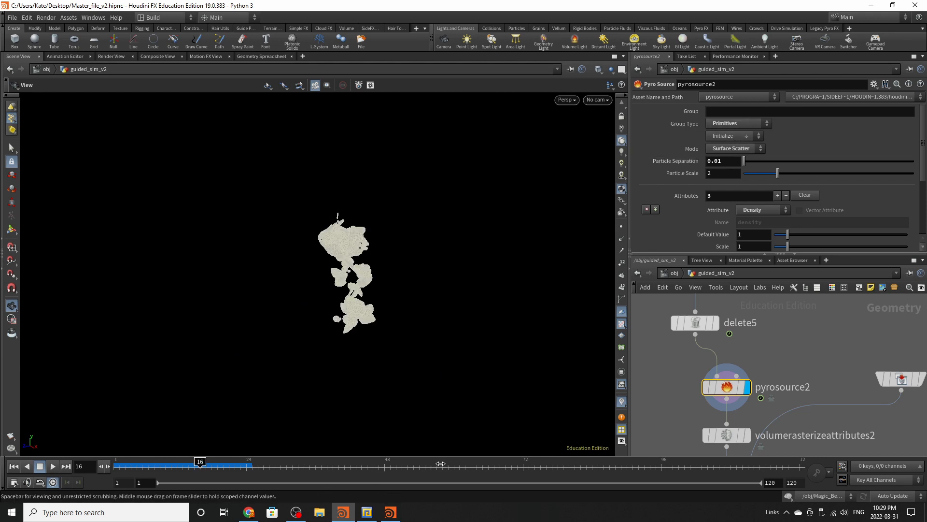
pyautogui.click(441, 464)
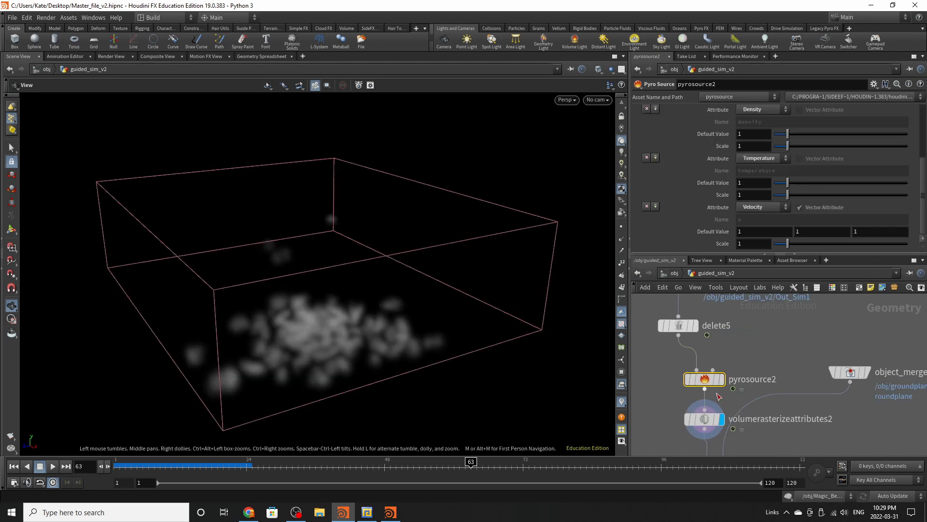
# - Return the display to pyrosource2 and review its particle separation and its density and temperature attributes
pyautogui.click(721, 379)
pyautogui.scroll(4, 731, 166)
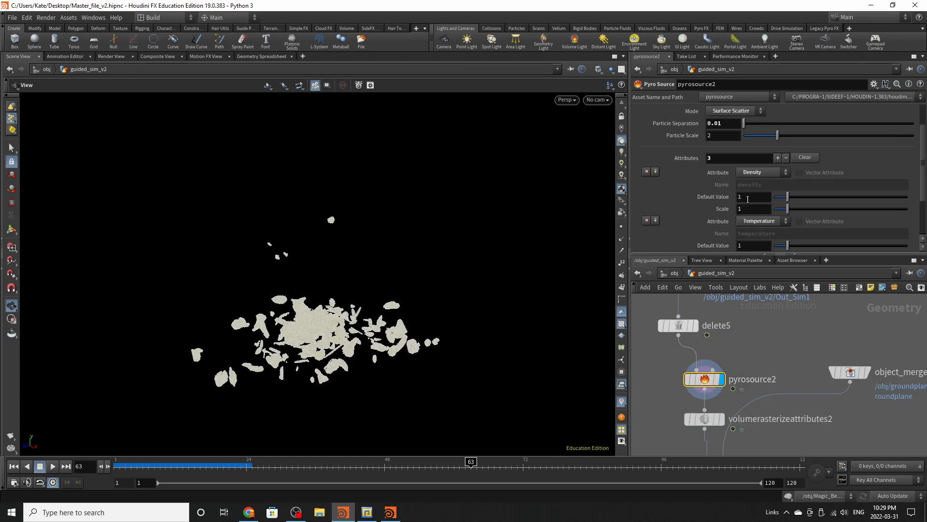
pyautogui.scroll(-5, 765, 167)
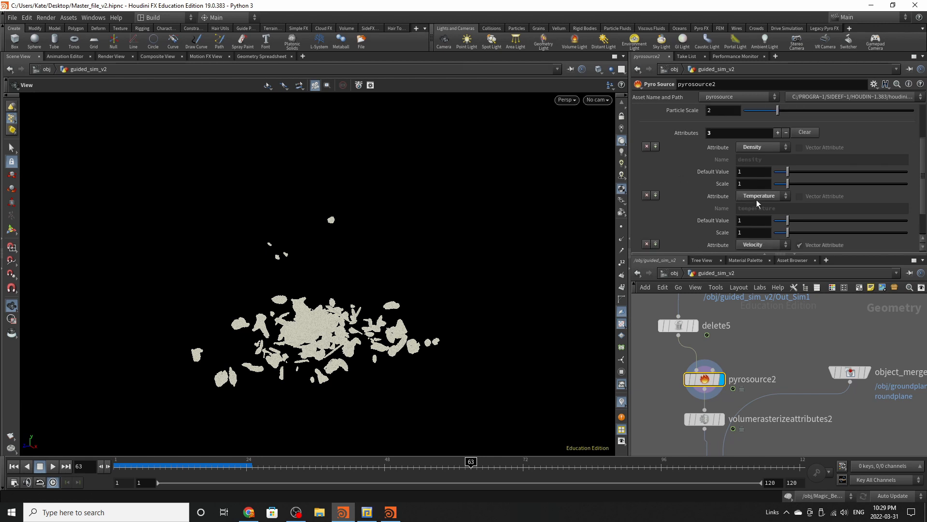
pyautogui.scroll(2, 767, 229)
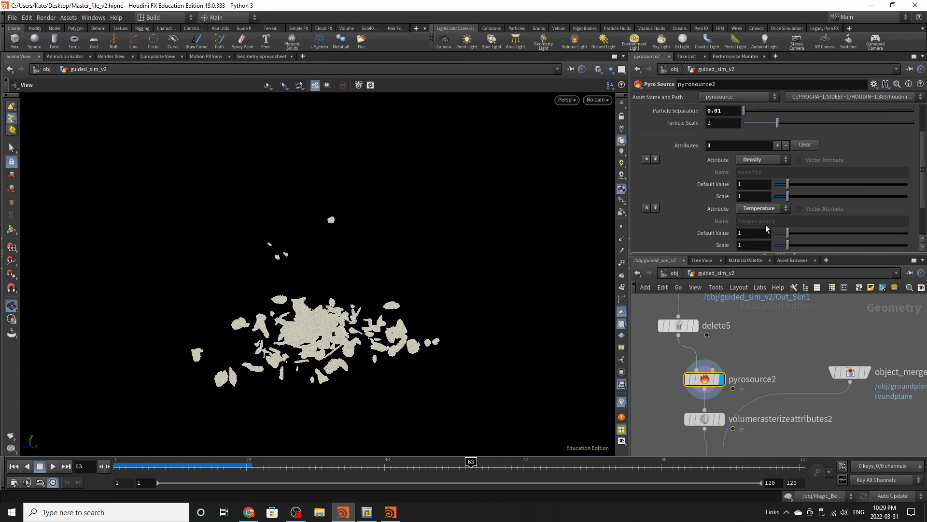
# - Add a Pyro Configure Billowy Smoke setup in the empty area between the simulation and smoke network boxes
pyautogui.scroll(-8, 794, 339)
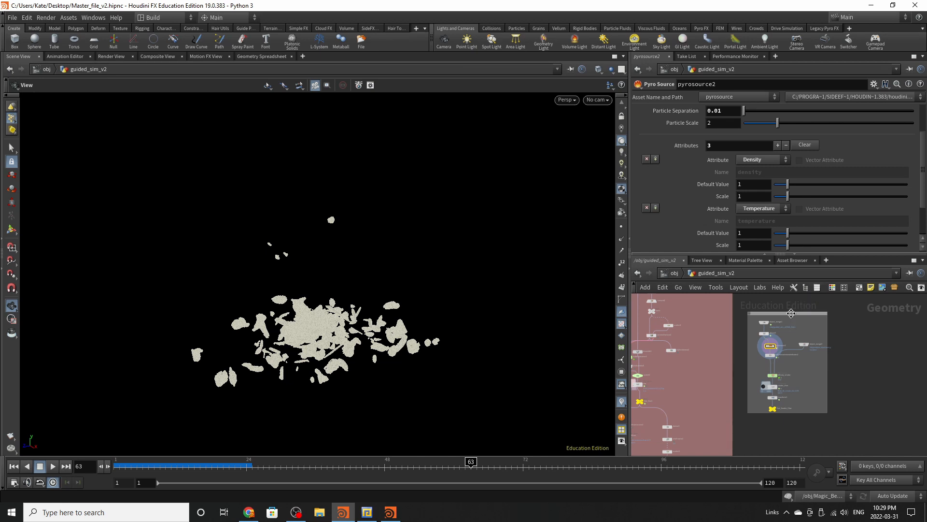
pyautogui.scroll(3, 775, 364)
pyautogui.press('Tab')
pyautogui.moveTo(845, 357)
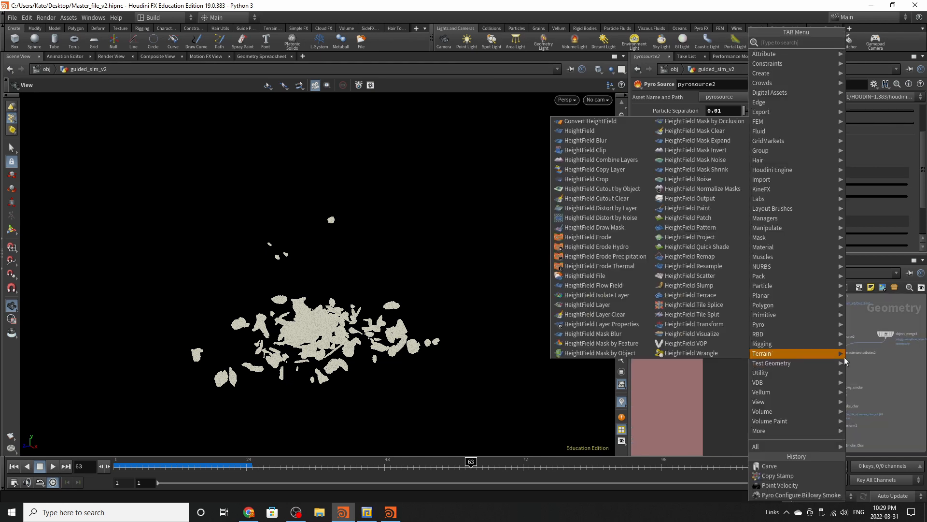
pyautogui.write('bill')
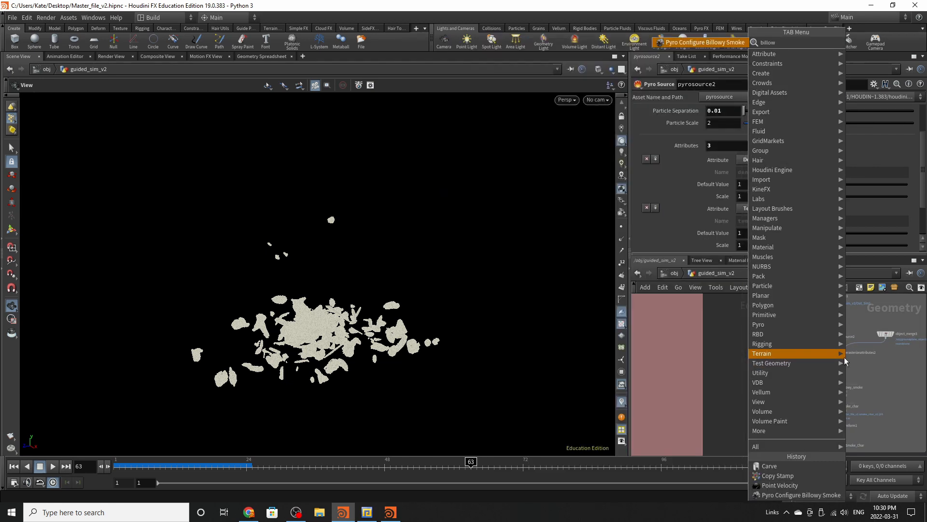
pyautogui.write('ow')
pyautogui.click(689, 41)
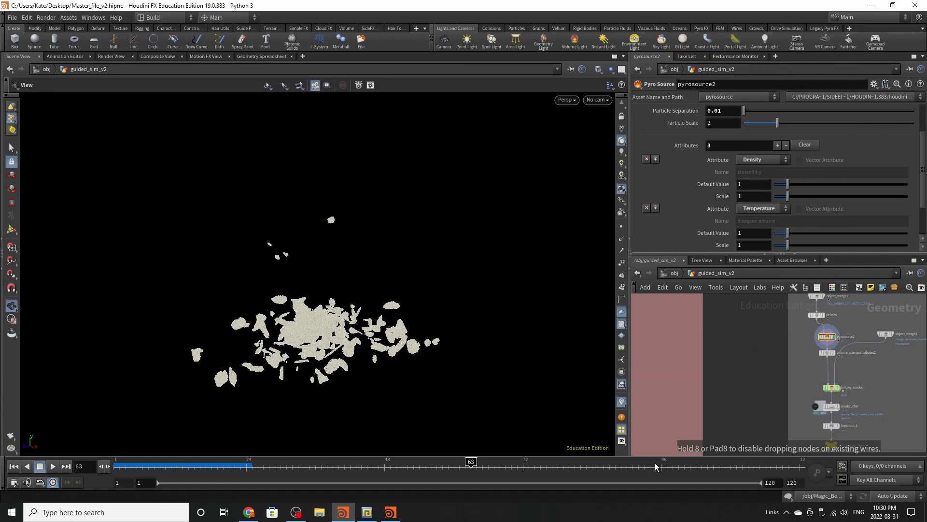
# - Select pyrosource1 in the new billowy smoke setup to review its source settings
pyautogui.scroll(4, 730, 394)
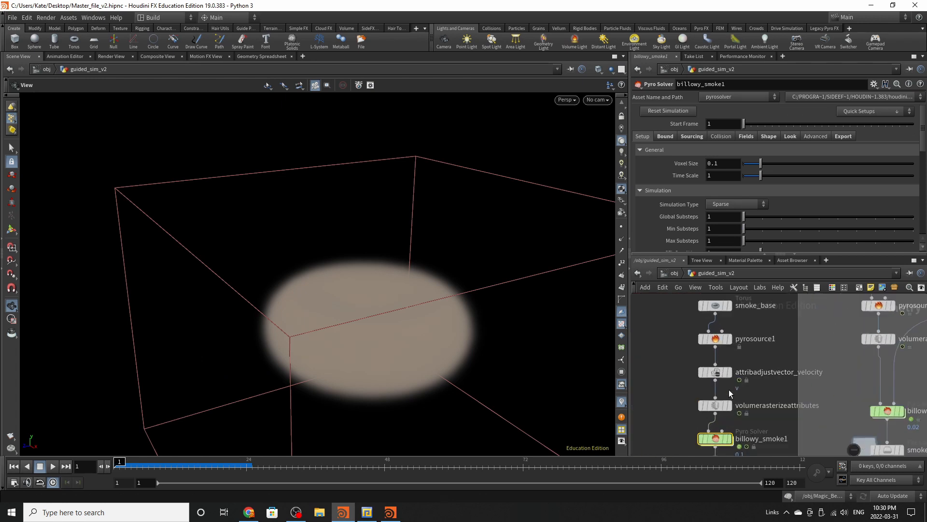
pyautogui.click(715, 338)
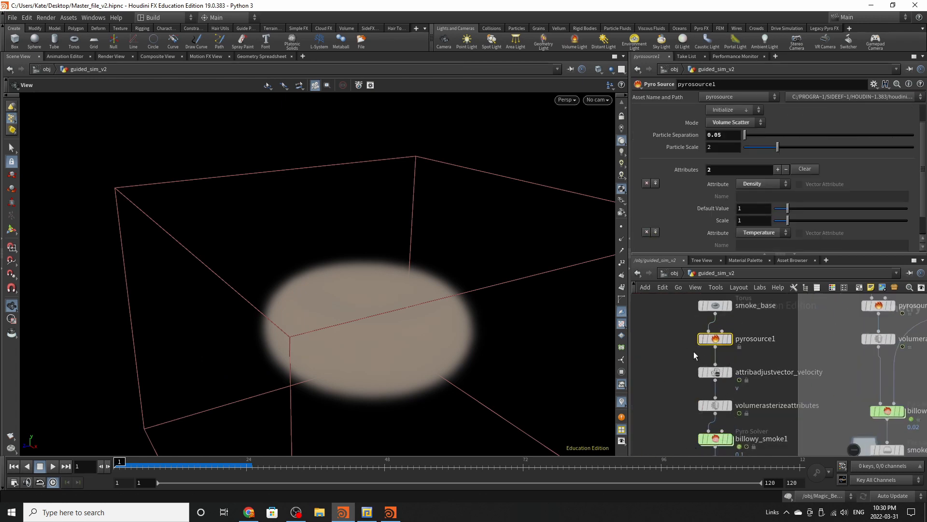
pyautogui.scroll(-3, 742, 353)
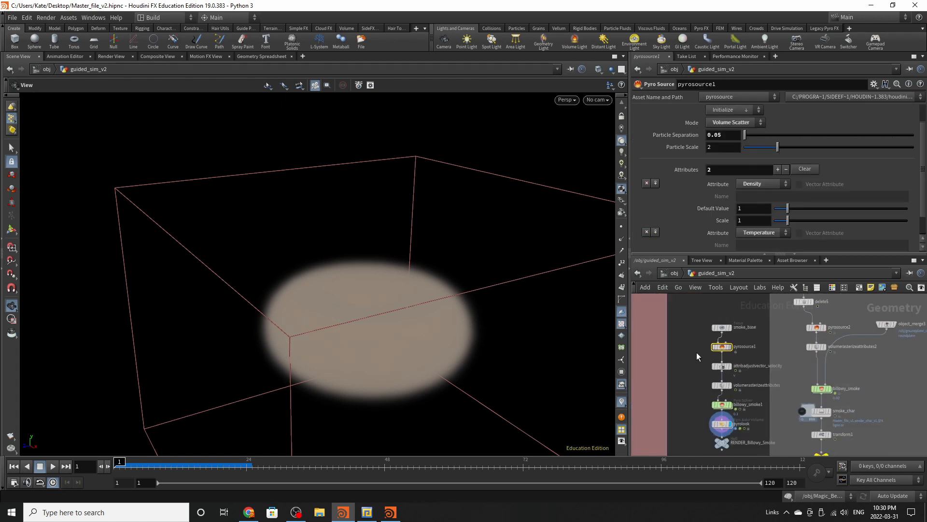
# - Delete the whole added billowy smoke setup, from smoke_base down to its render output node
pyautogui.moveTo(750, 482); pyautogui.dragTo(749, 448)
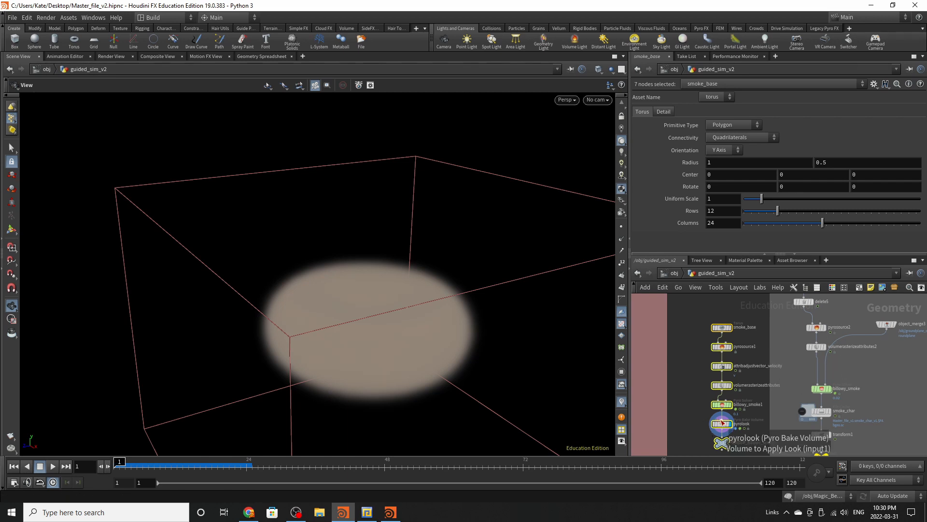
pyautogui.press('Delete')
# - Display pyrosource2, review its attributes, and add a fourth attribute set to Velocity
pyautogui.scroll(6, 856, 307)
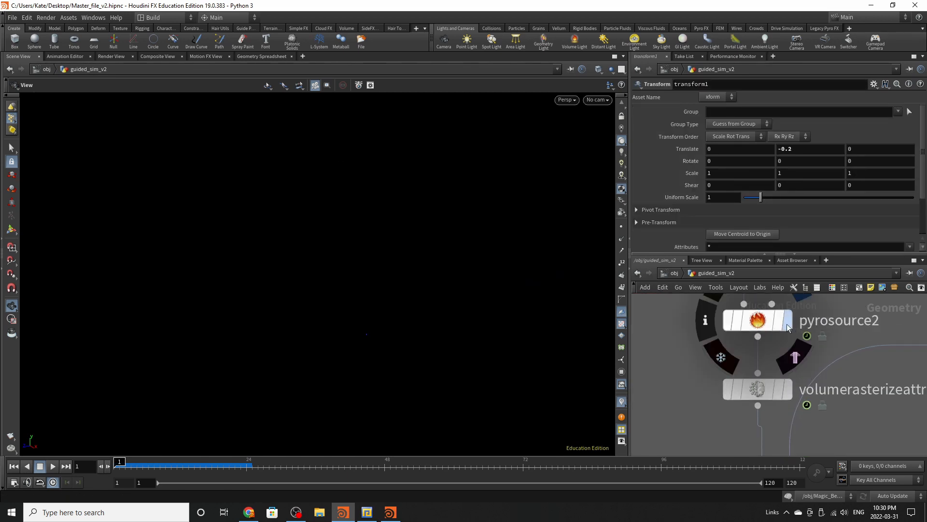
pyautogui.click(787, 320)
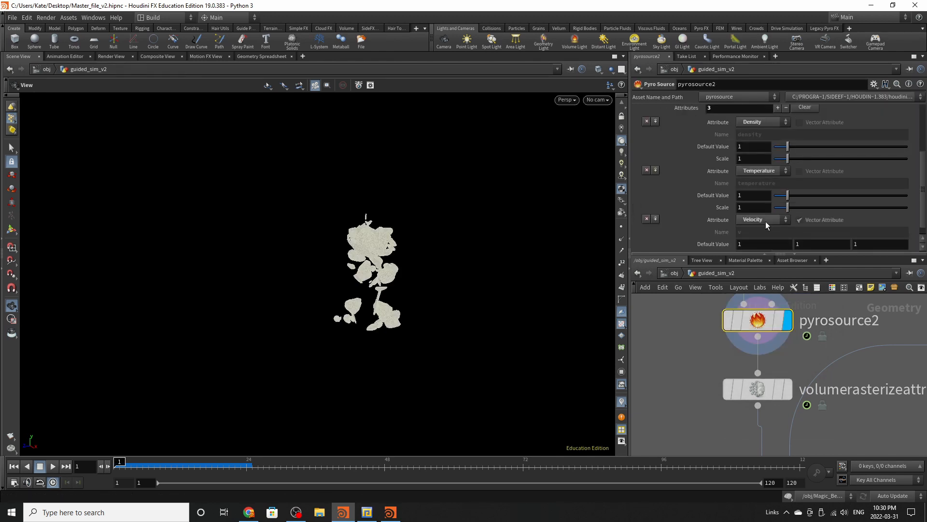
pyautogui.scroll(4, 782, 214)
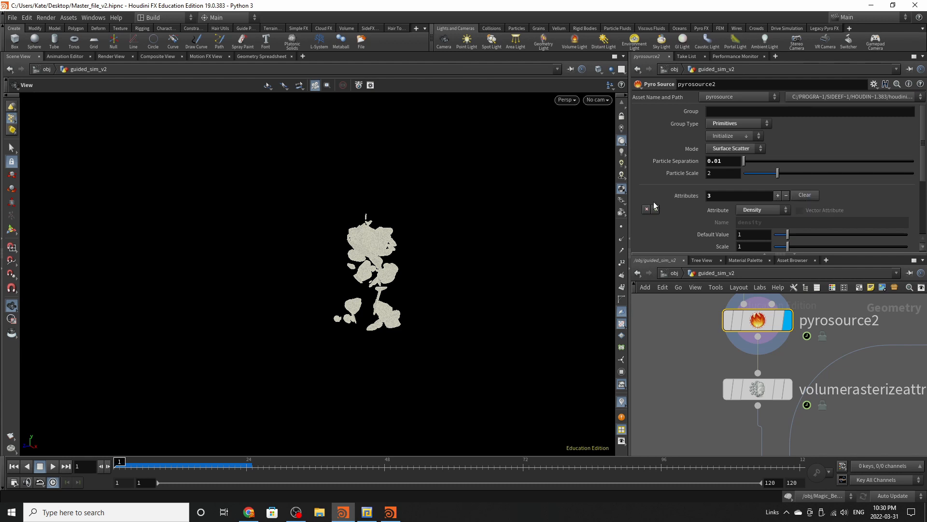
pyautogui.scroll(-6, 748, 199)
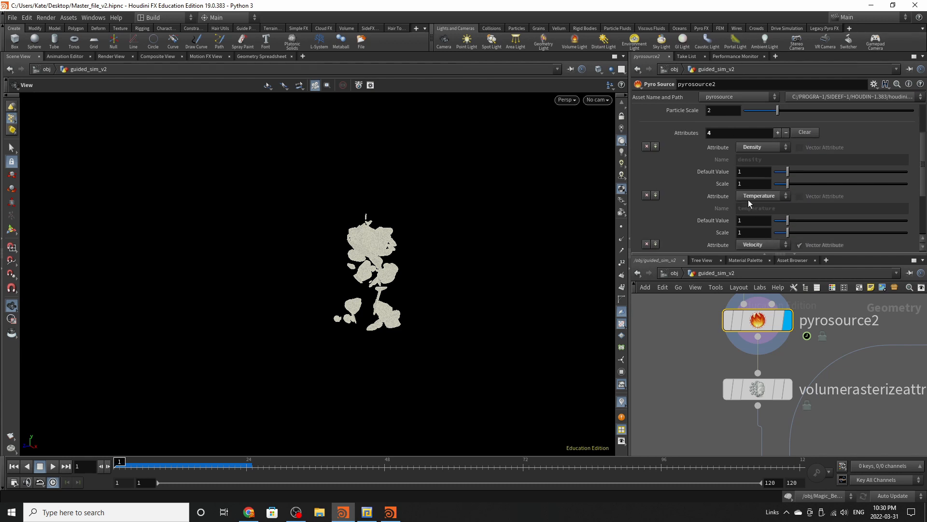
pyautogui.click(760, 208)
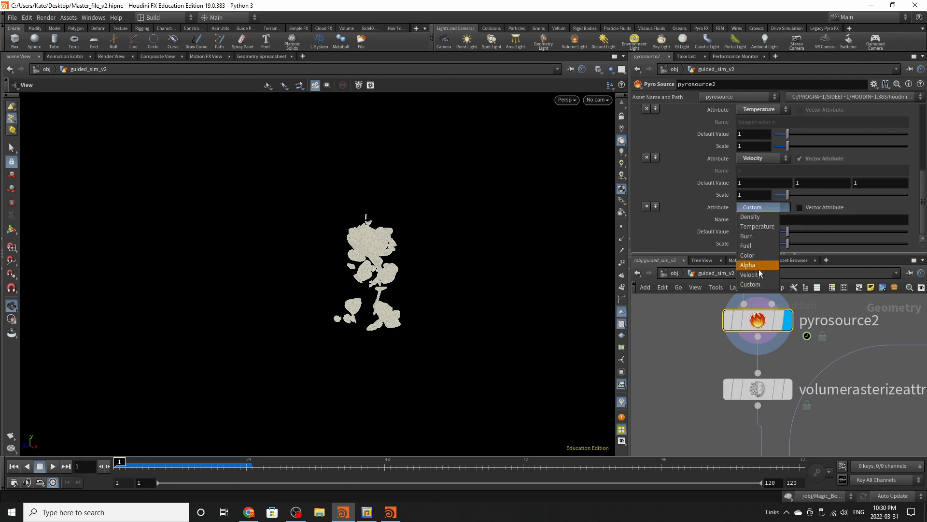
pyautogui.click(759, 274)
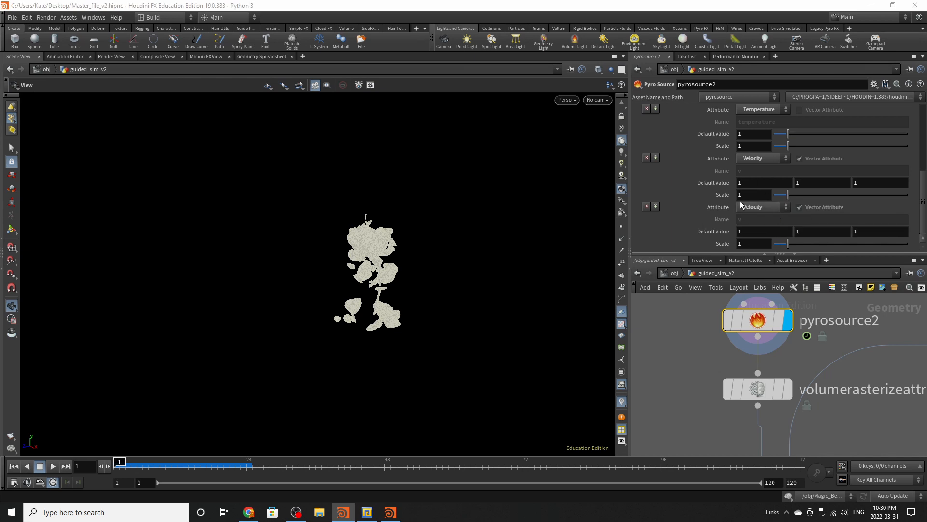
# - Display volumerasterizeattributes2 and review its attributes, voxel size, filter size and velocity blur settings
pyautogui.click(786, 388)
pyautogui.scroll(-4, 715, 391)
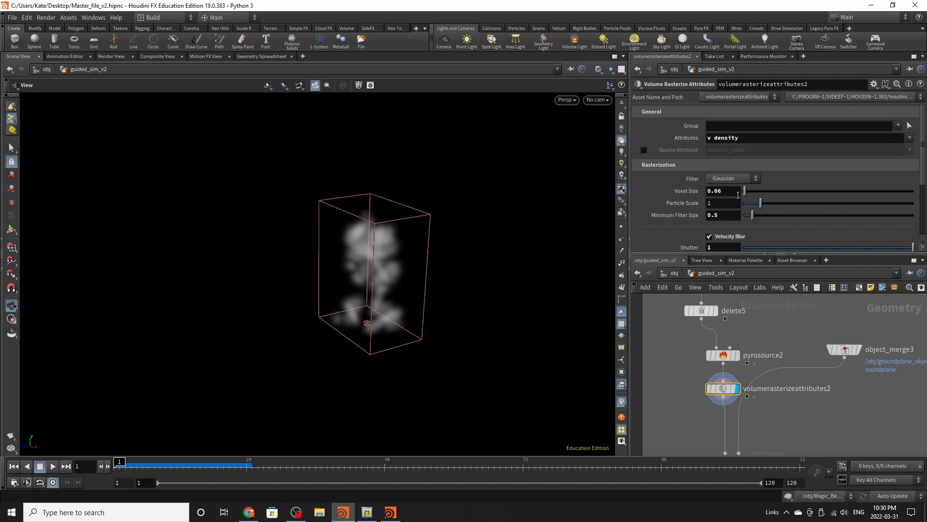
pyautogui.scroll(-2, 701, 221)
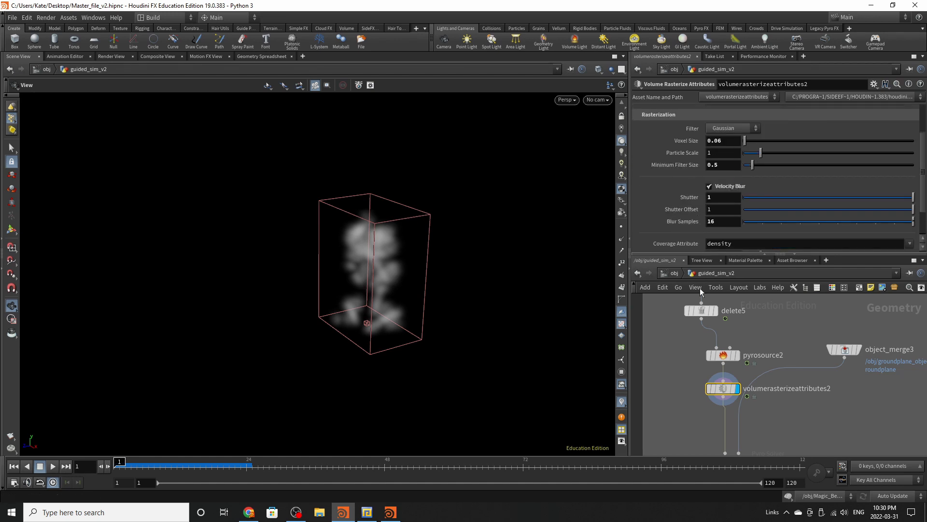
# - Display the billowy_smoke pyro solver, select it and inspect the nodes feeding its inputs
pyautogui.scroll(-5, 731, 319)
pyautogui.scroll(7, 745, 365)
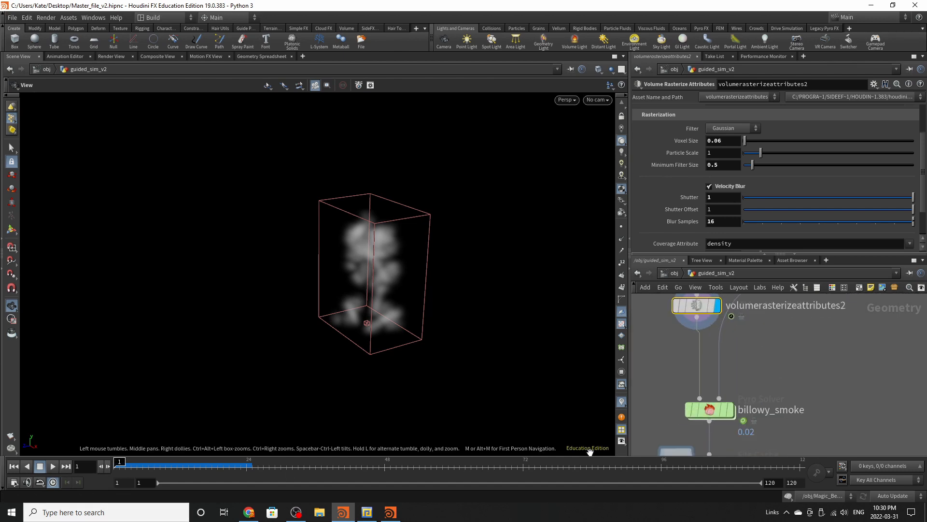
pyautogui.click(720, 410)
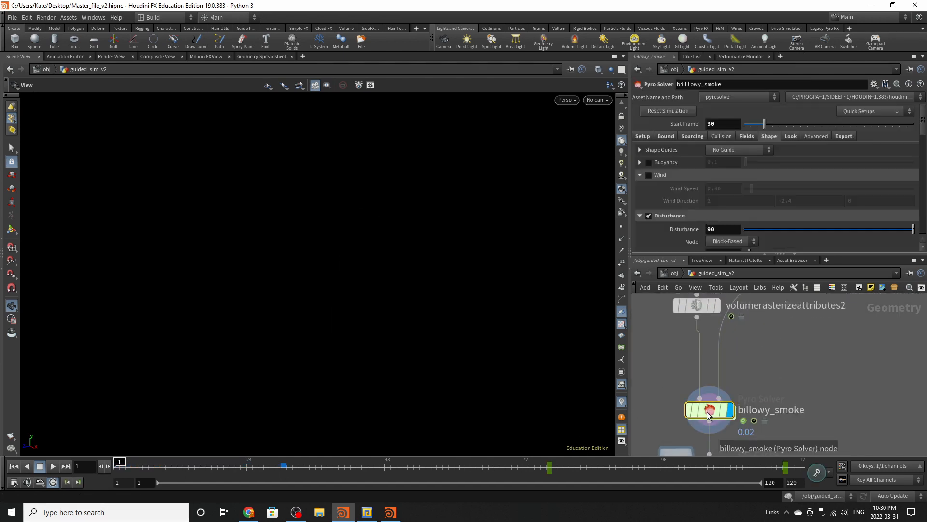
pyautogui.scroll(-4, 685, 437)
pyautogui.moveTo(771, 348); pyautogui.dragTo(747, 392)
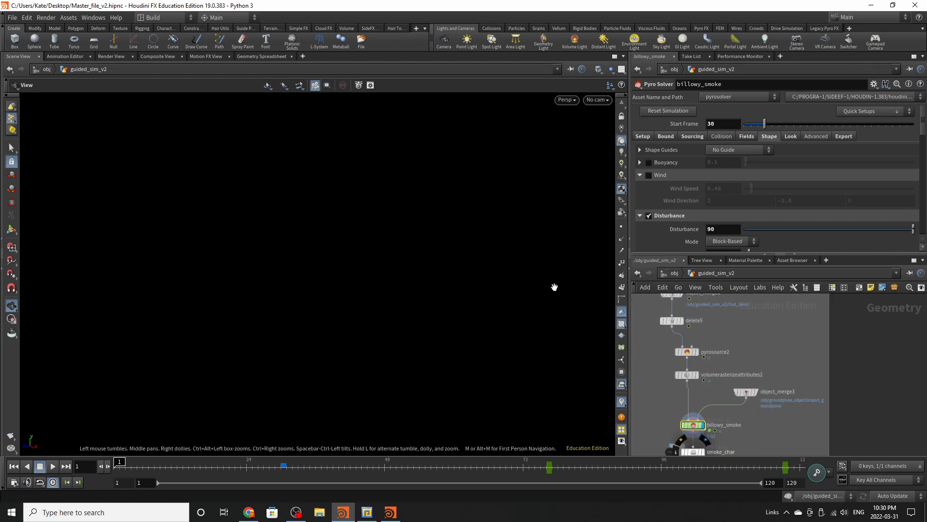
pyautogui.scroll(4, 744, 390)
pyautogui.scroll(-3, 731, 342)
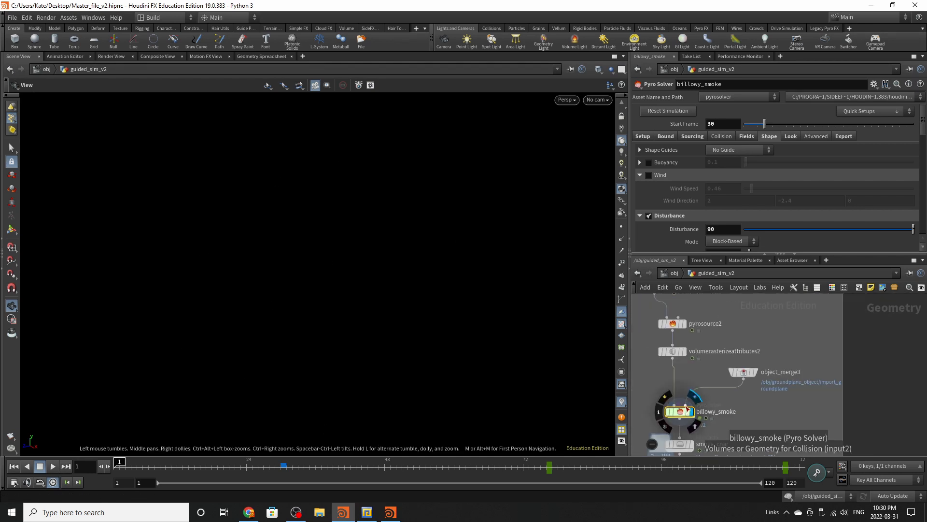
# - Display object_merge3 and check its imported ground plane in the operator chooser, leaving the path as it is
pyautogui.scroll(3, 758, 378)
pyautogui.click(756, 367)
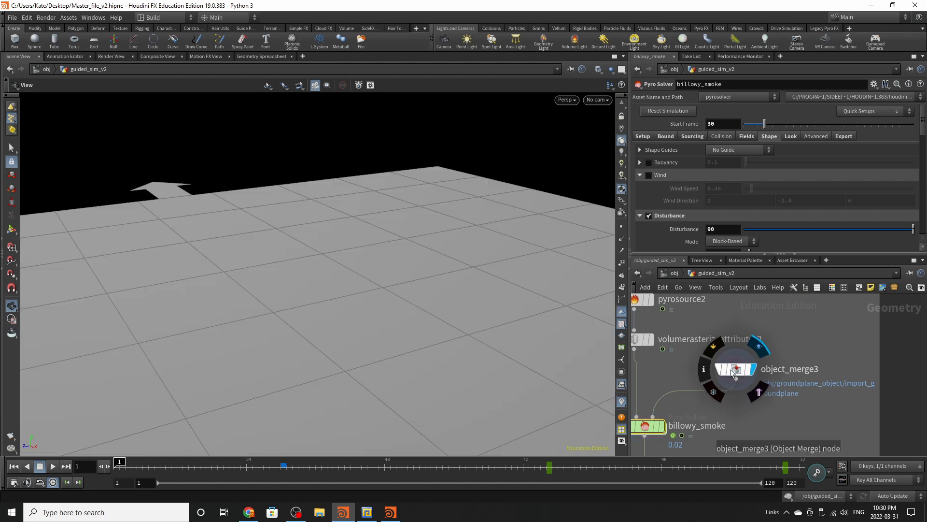
pyautogui.click(734, 370)
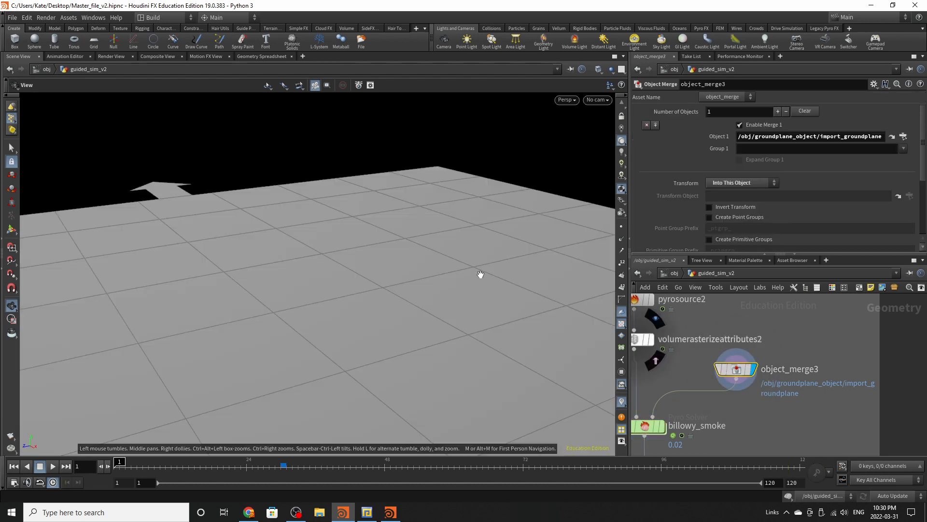
pyautogui.click(903, 137)
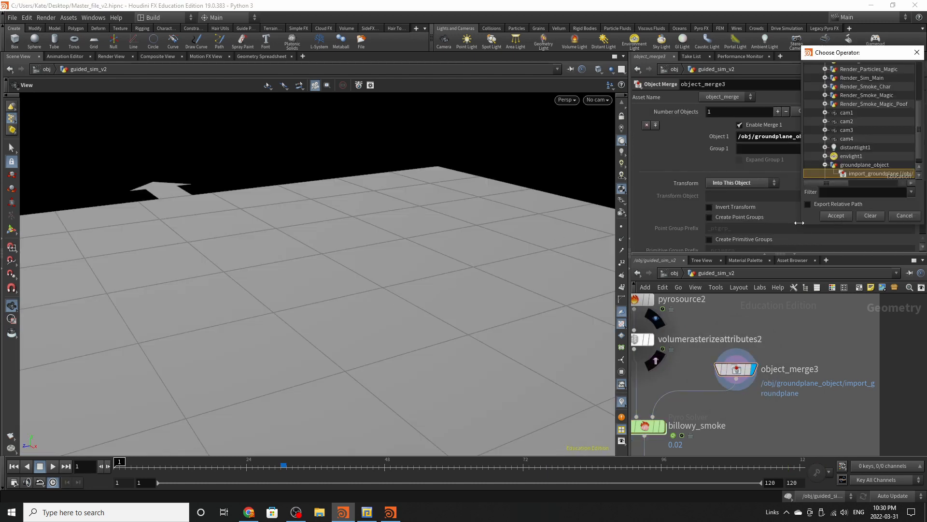
pyautogui.moveTo(799, 223); pyautogui.dragTo(756, 311)
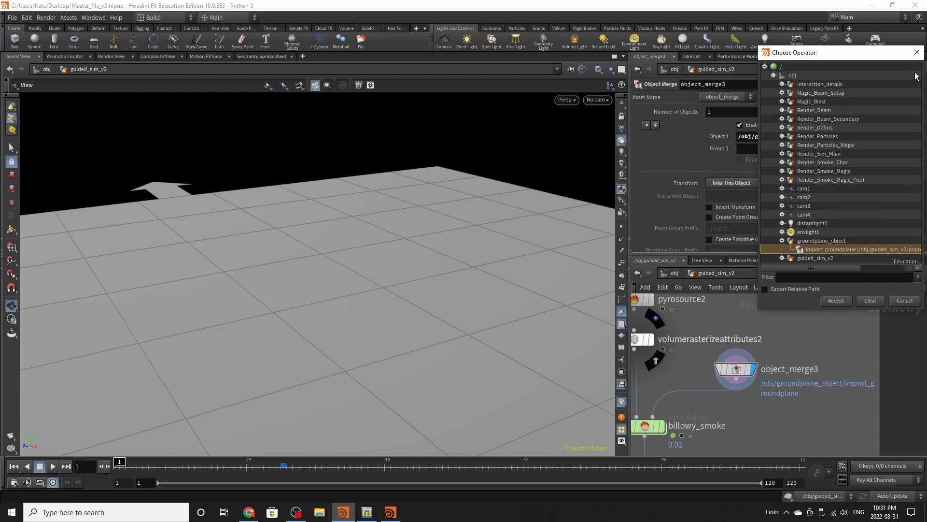
pyautogui.click(915, 53)
# - Return the display to the billowy_smoke solver and show its Setup parameters
pyautogui.scroll(-4, 848, 359)
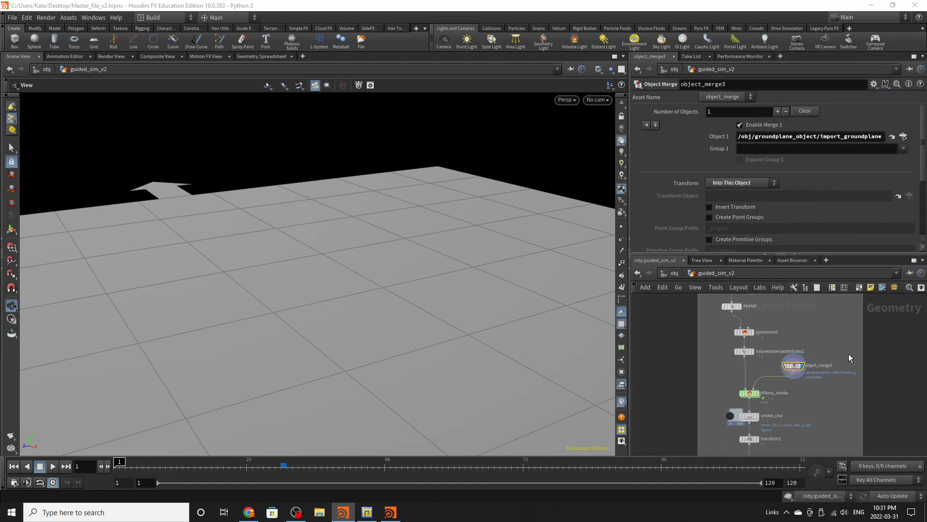
pyautogui.scroll(3, 800, 386)
pyautogui.scroll(3, 732, 425)
pyautogui.scroll(-1, 714, 406)
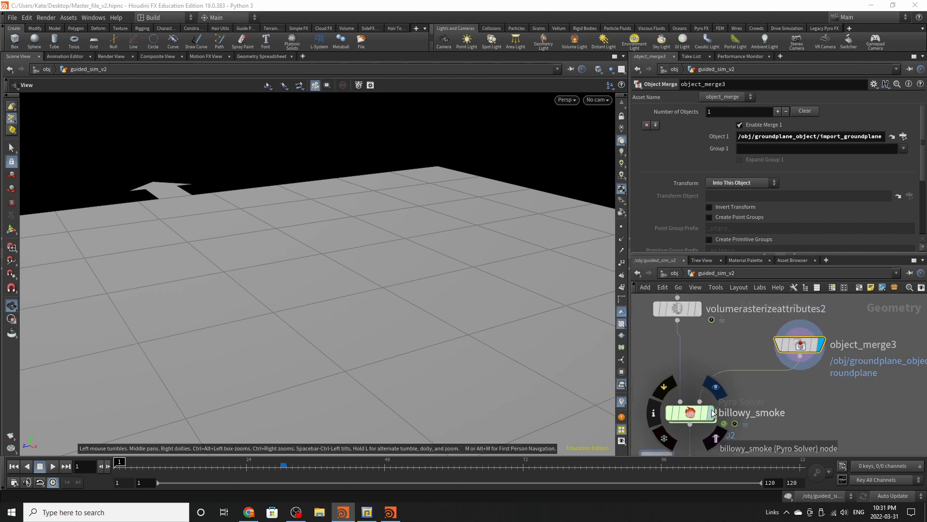
pyautogui.click(716, 388)
pyautogui.click(694, 415)
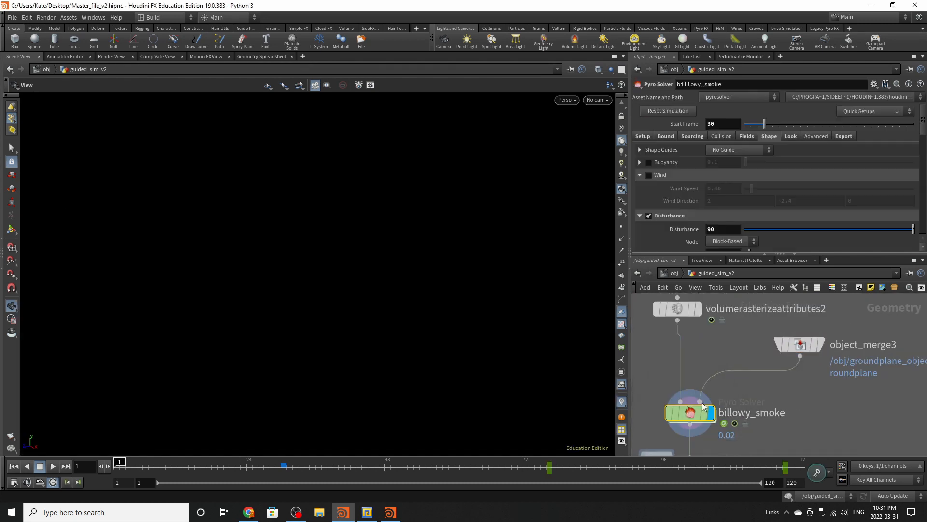
pyautogui.click(647, 137)
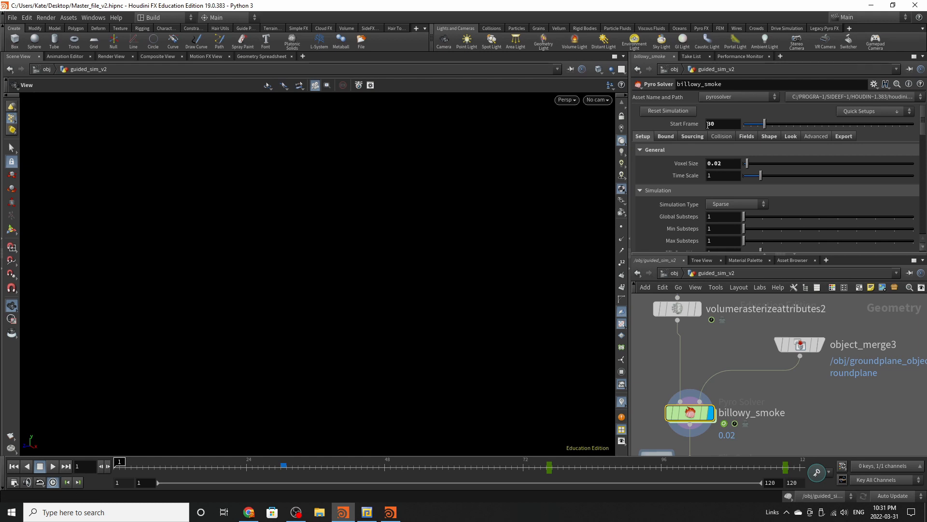
# - Display volumerasterizeattributes2, switch to object_merge1 and scrub the character's break-up forward and back to frame 1
pyautogui.scroll(-2, 701, 379)
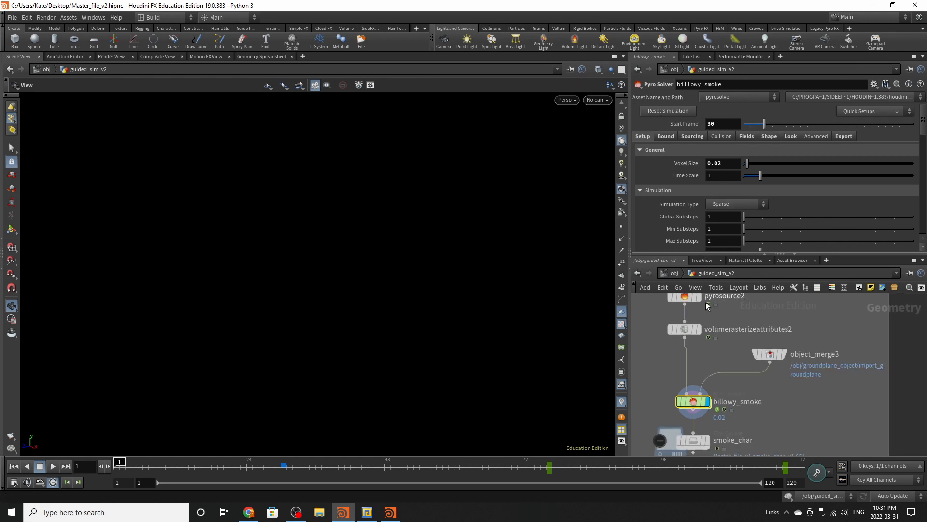
pyautogui.click(700, 327)
pyautogui.scroll(-4, 668, 400)
pyautogui.scroll(2, 675, 312)
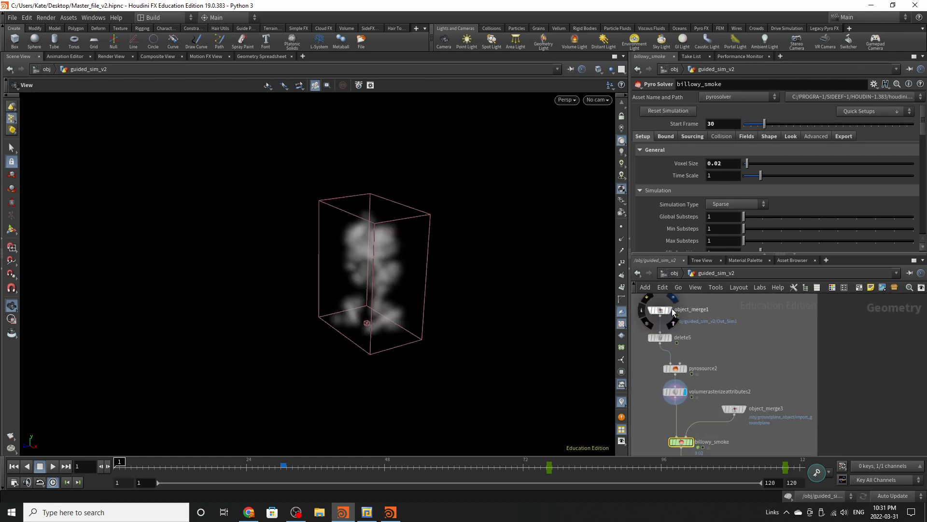
pyautogui.click(671, 309)
pyautogui.moveTo(151, 471); pyautogui.dragTo(297, 470)
pyautogui.moveTo(264, 472); pyautogui.dragTo(116, 477)
pyautogui.scroll(-4, 871, 309)
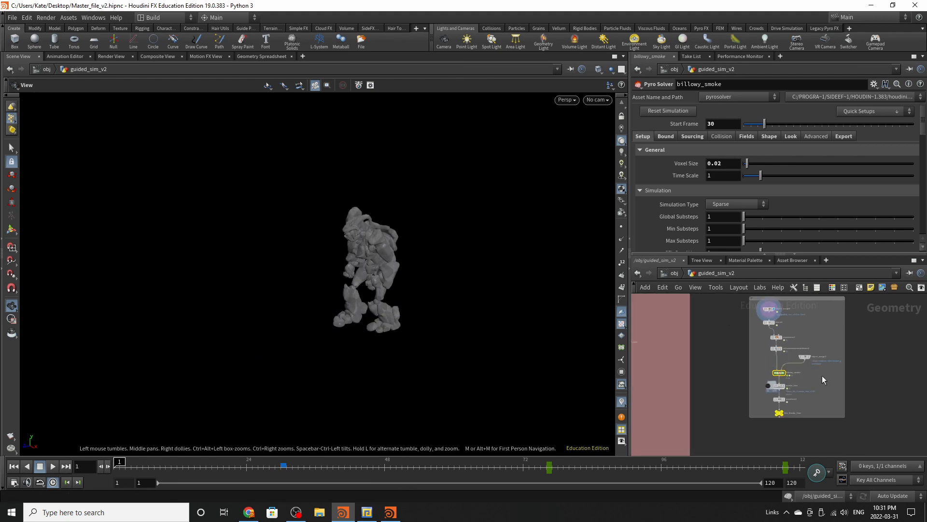
# - Display billowy_smoke again and review its voxel size, bounding size and boundary conditions
pyautogui.scroll(8, 816, 373)
pyautogui.click(693, 381)
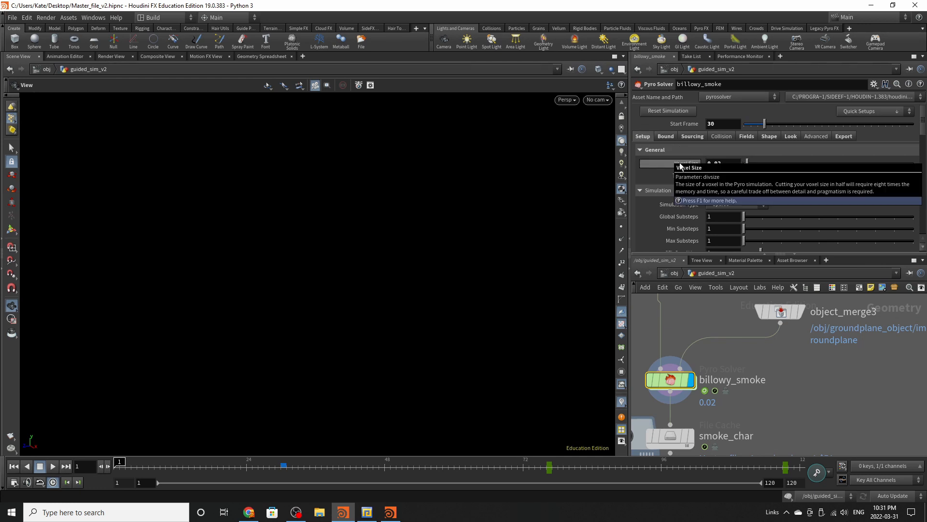
pyautogui.scroll(-2, 662, 161)
pyautogui.scroll(2, 662, 162)
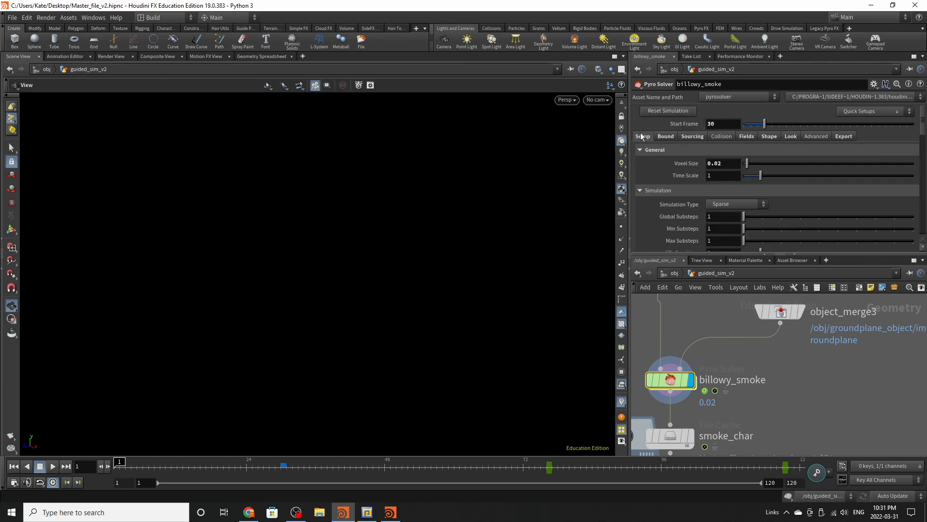
pyautogui.click(667, 137)
pyautogui.scroll(-1, 716, 182)
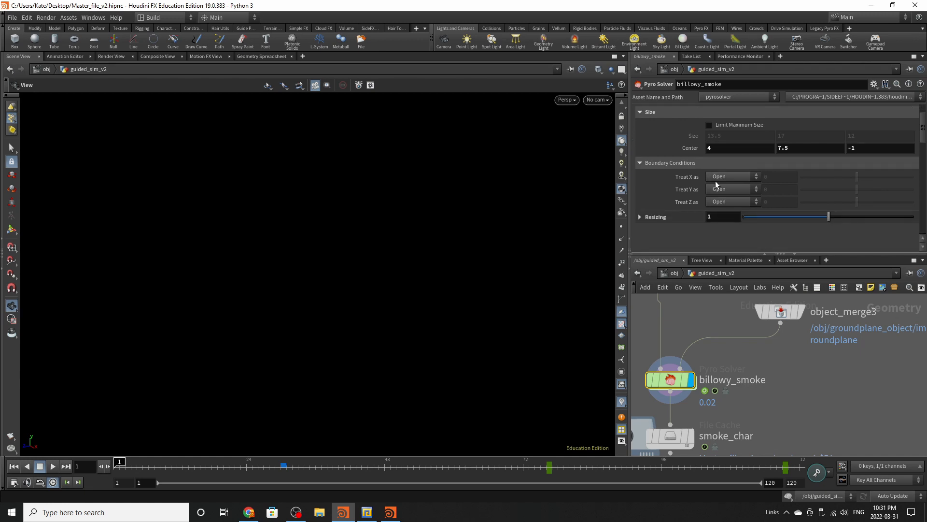
pyautogui.scroll(1, 715, 181)
# - Review the solver's sourcing frame range and its density, temperature and velocity source volumes
pyautogui.click(686, 138)
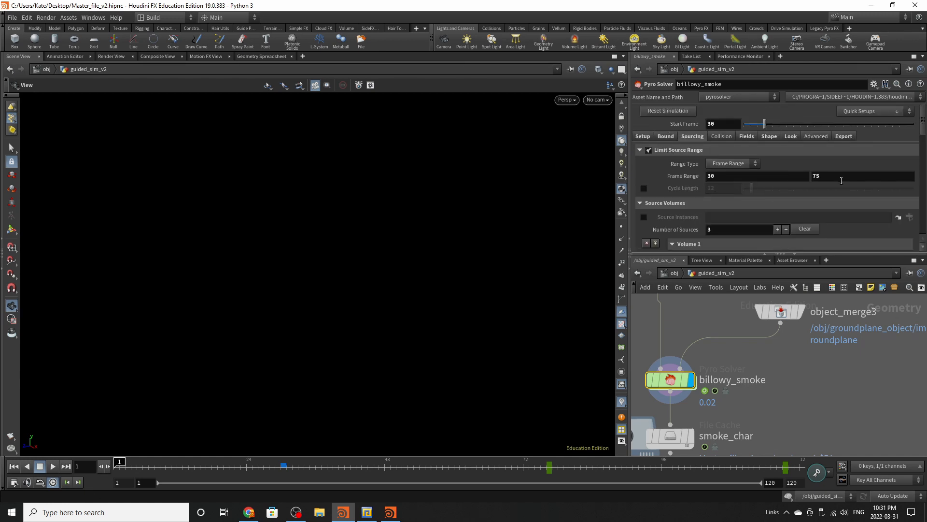
pyautogui.scroll(1, 718, 373)
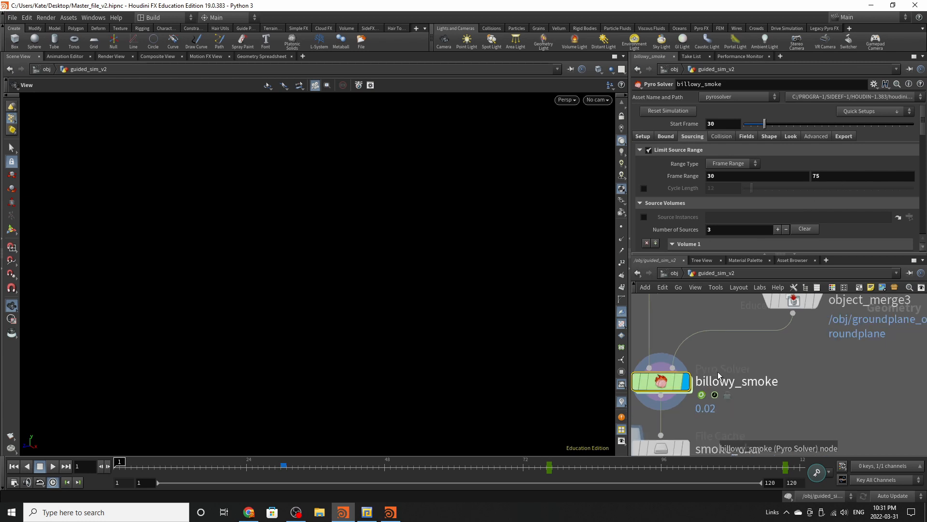
pyautogui.scroll(-1, 801, 150)
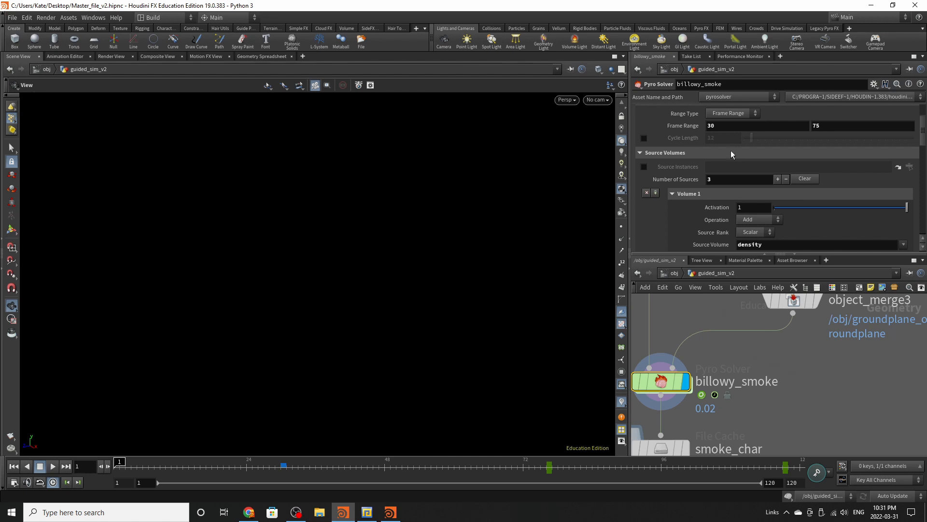
pyautogui.scroll(-1, 731, 152)
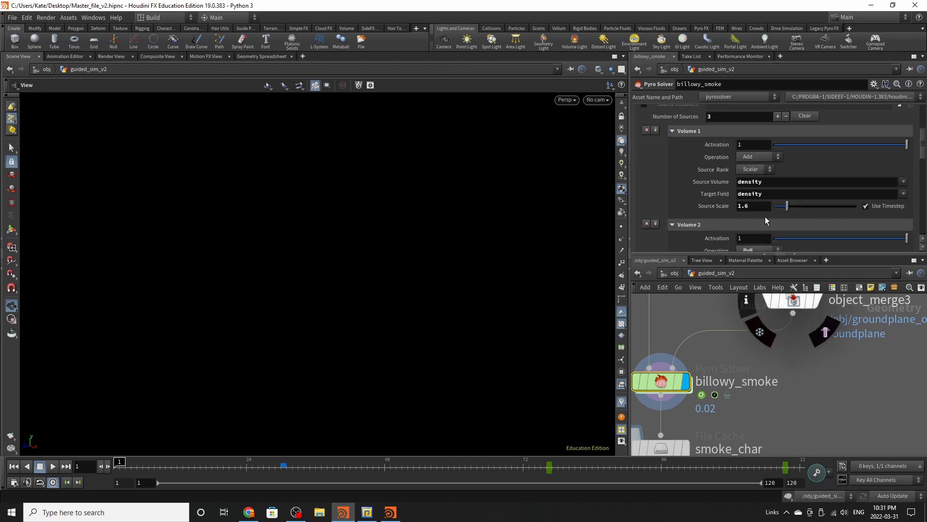
pyautogui.scroll(-2, 762, 215)
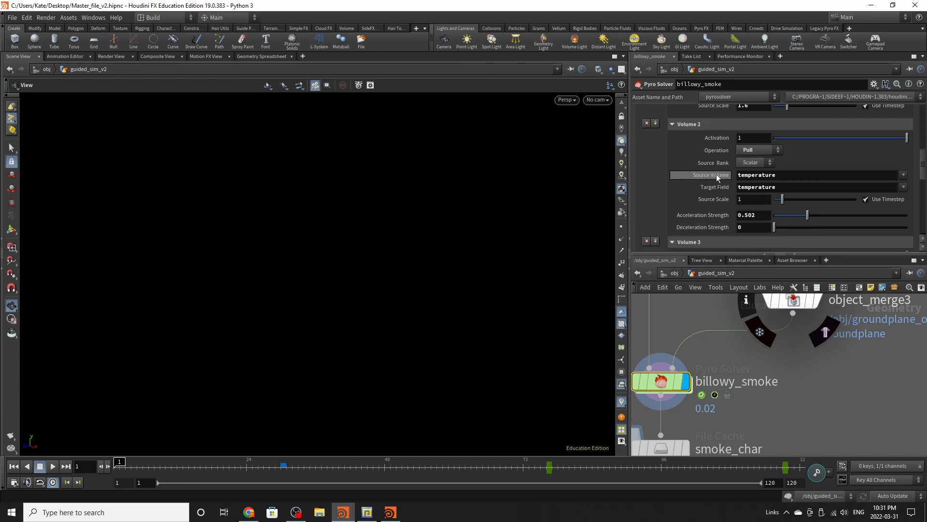
pyautogui.scroll(-1, 725, 191)
pyautogui.scroll(-1, 729, 192)
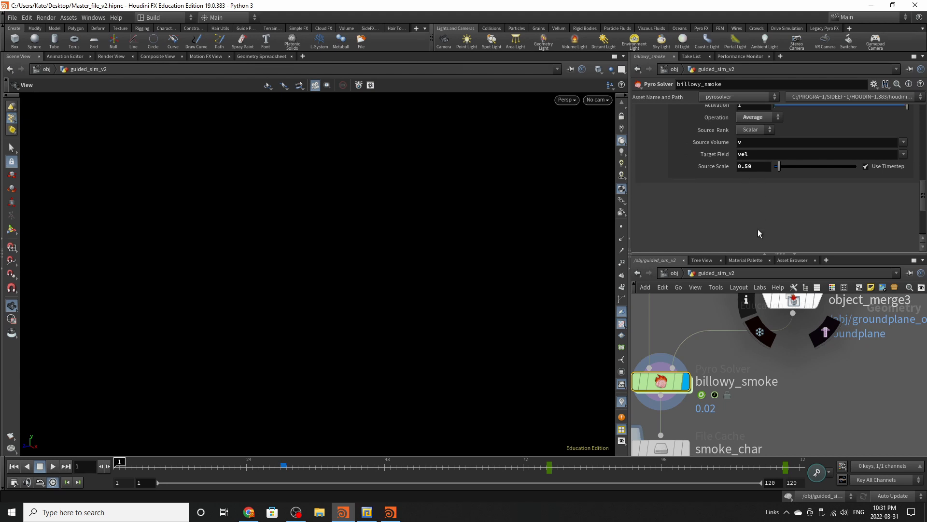
# - Try adding a fourth source volume, open its source rank and operation options, and remove it again
pyautogui.scroll(2, 757, 229)
pyautogui.scroll(5, 754, 227)
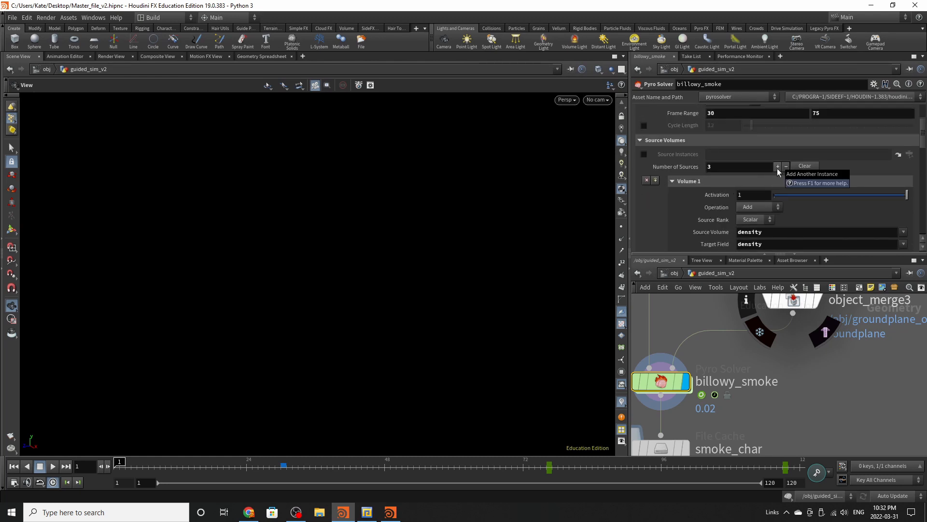
pyautogui.click(778, 166)
pyautogui.scroll(-10, 771, 193)
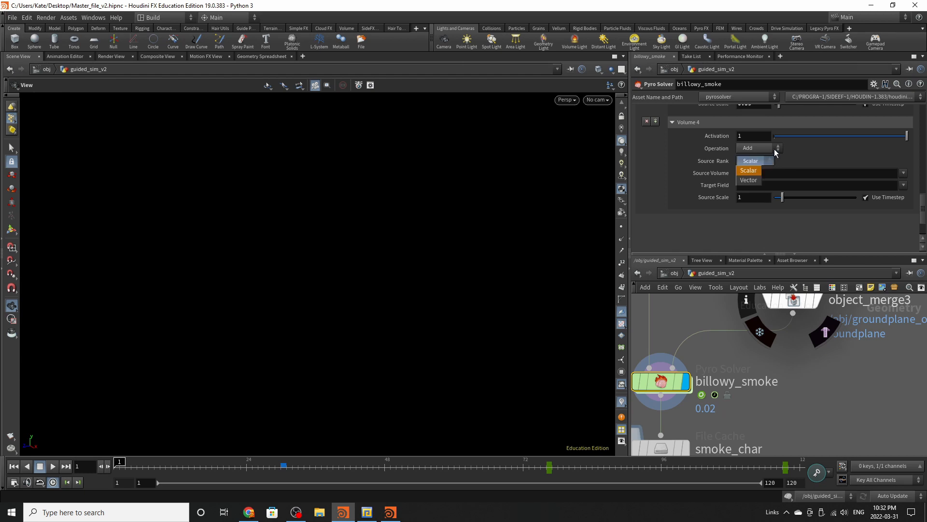
pyautogui.click(773, 150)
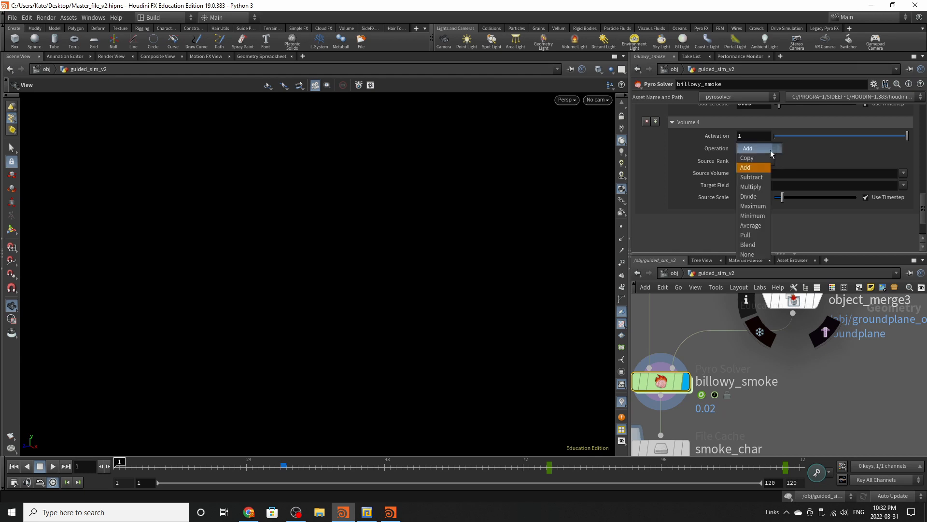
pyautogui.click(752, 170)
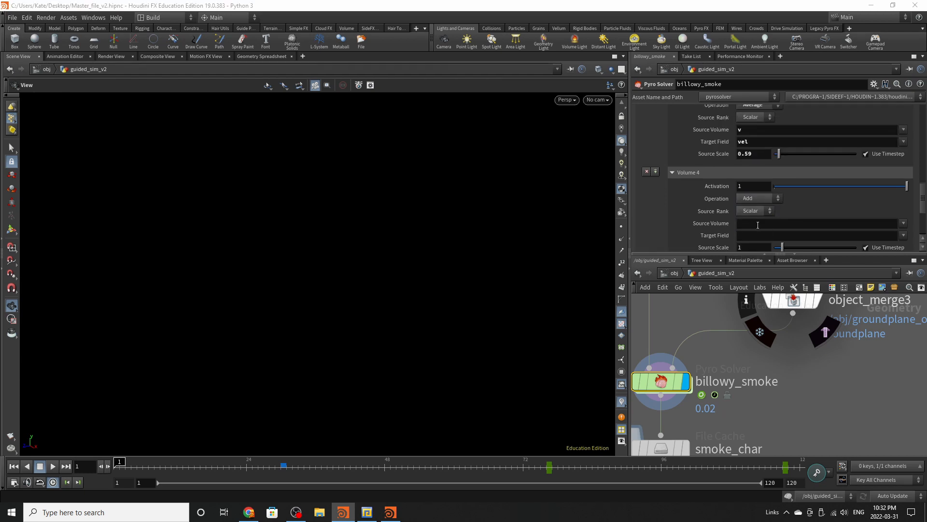
pyautogui.click(756, 223)
pyautogui.click(739, 235)
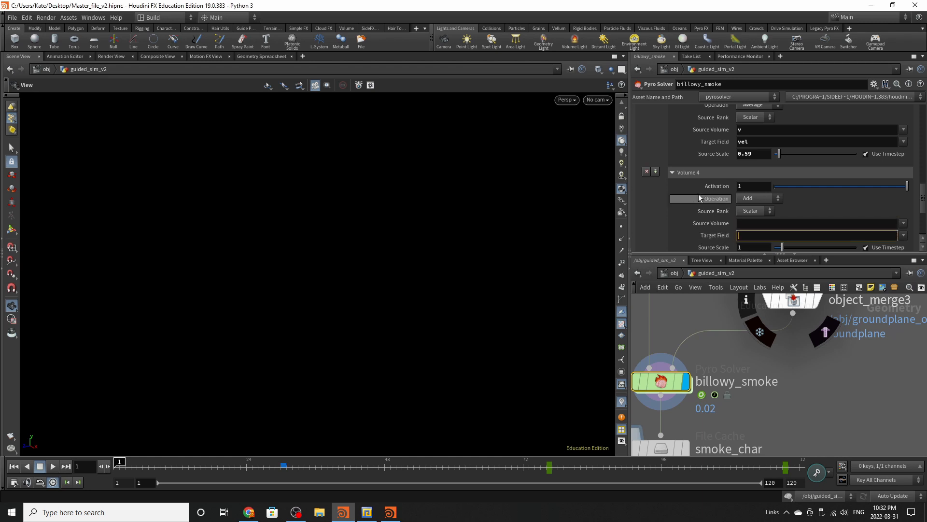
pyautogui.click(646, 171)
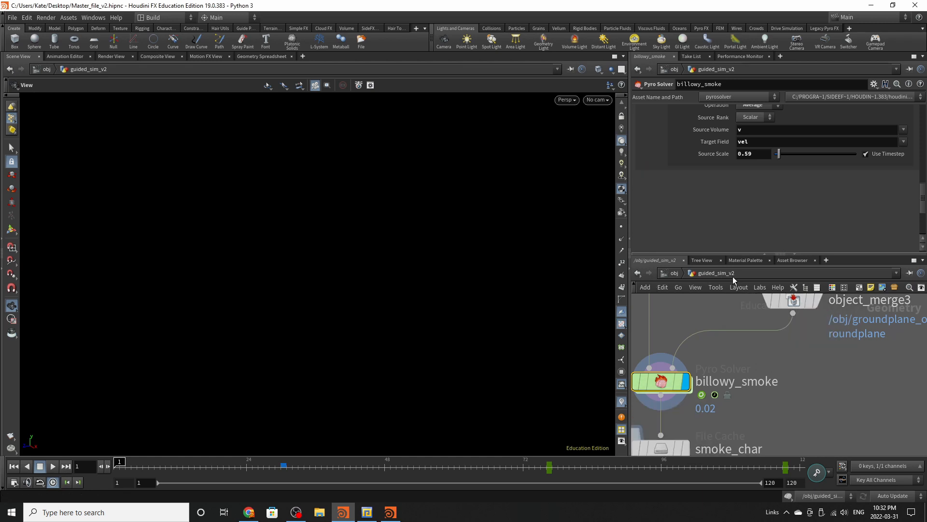
# - Review the solver's density field settings, including dissipation, the temperature control field and the control ramp
pyautogui.scroll(3, 740, 220)
pyautogui.scroll(10, 740, 219)
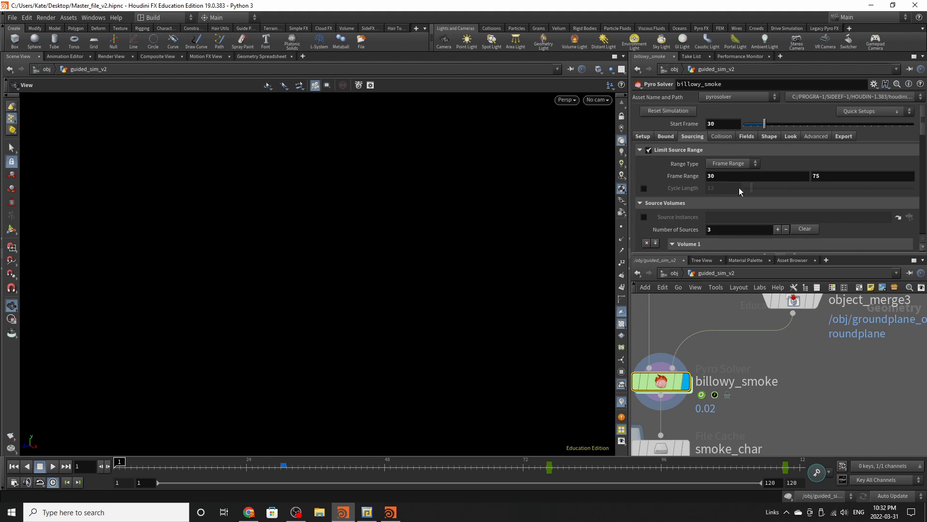
pyautogui.click(741, 138)
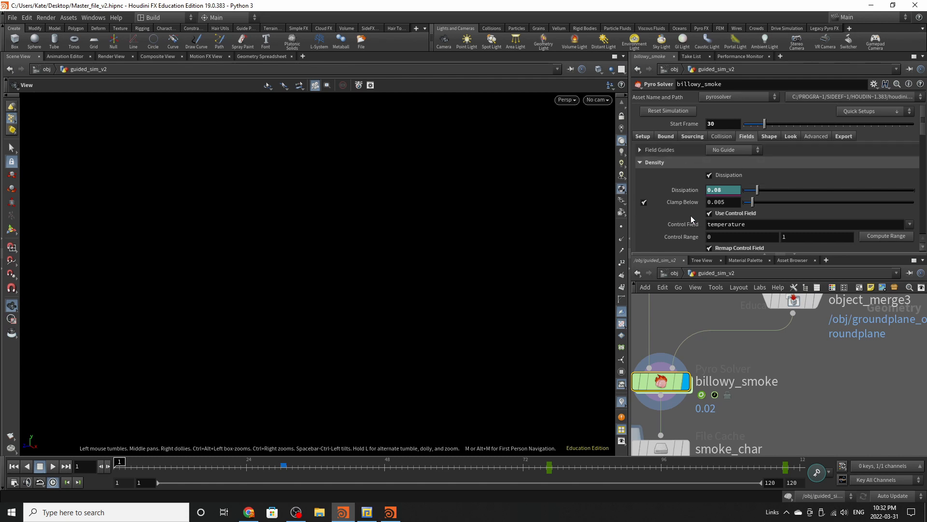
pyautogui.scroll(-2, 713, 191)
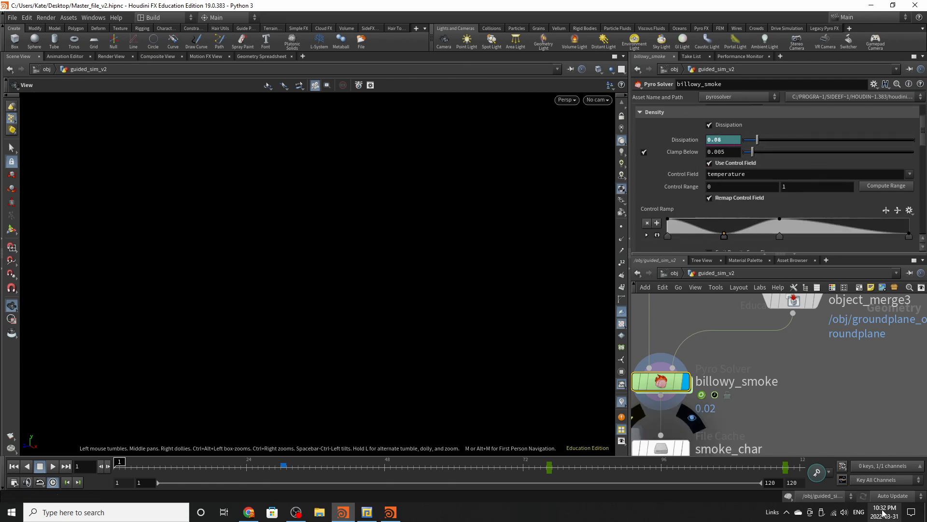
# - Set the update mode to Manual and go to frames 76 and 117 to check the keyed density dissipation
pyautogui.click(891, 496)
pyautogui.click(884, 485)
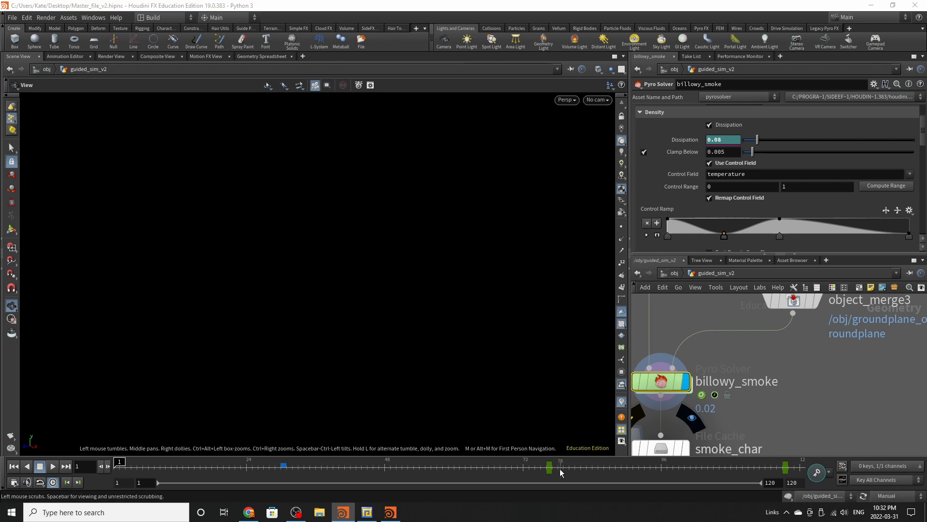
pyautogui.click(547, 478)
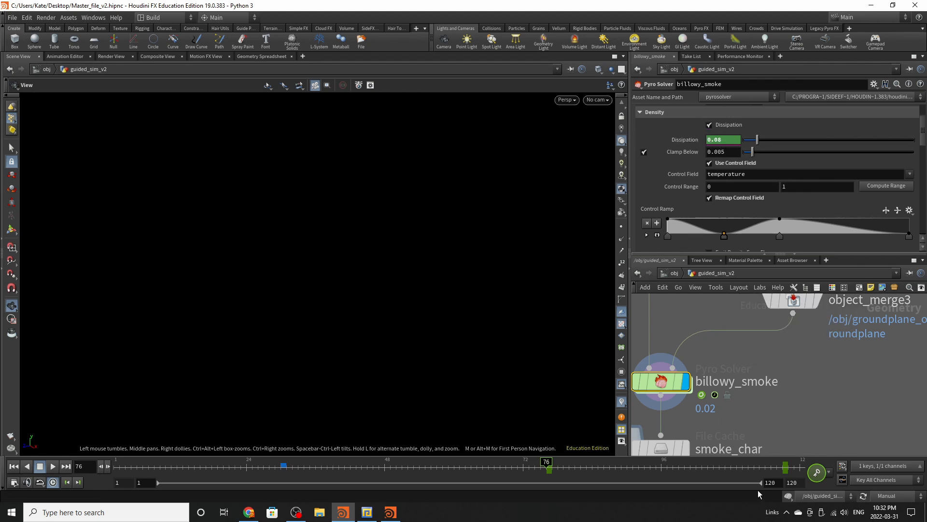
pyautogui.click(785, 466)
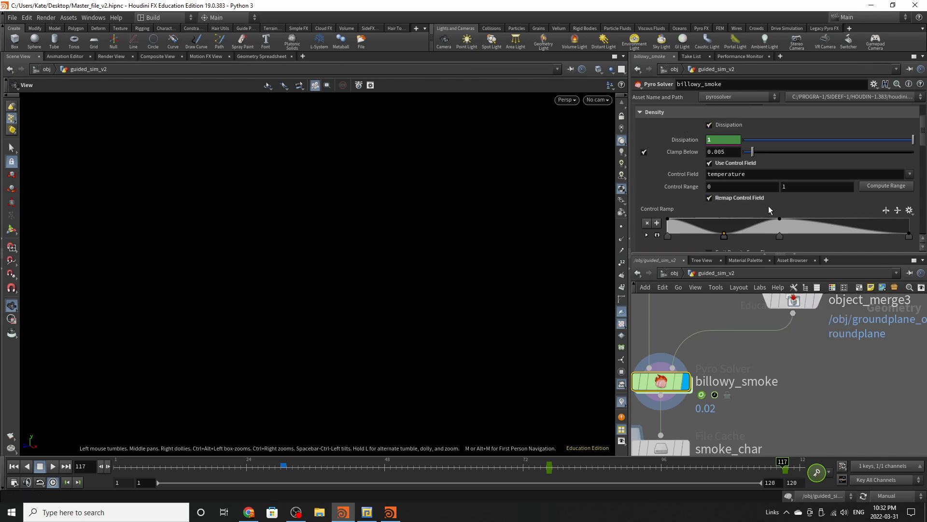
pyautogui.scroll(-5, 749, 226)
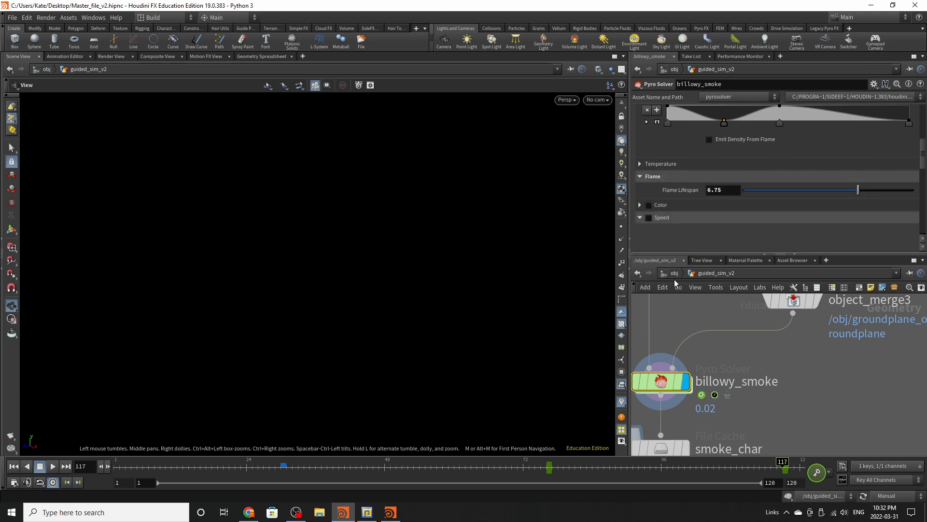
pyautogui.scroll(5, 728, 177)
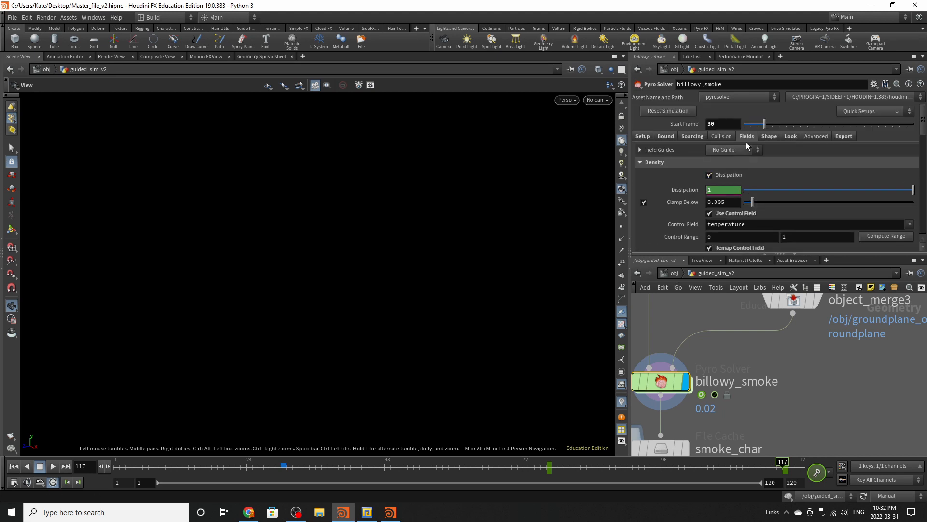
# - Review the solver's shape settings for disturbance, turbulence and viscosity, including their threshold and control fields
pyautogui.click(769, 135)
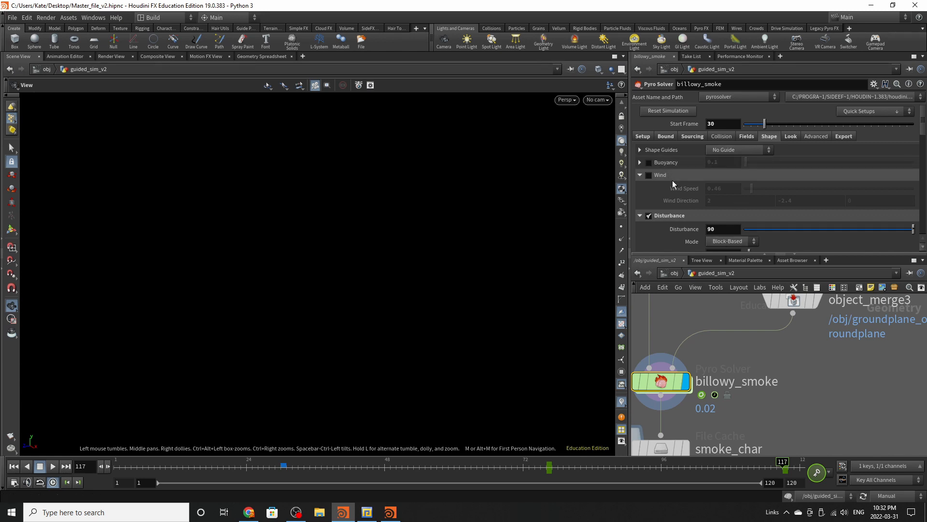
pyautogui.scroll(-5, 672, 181)
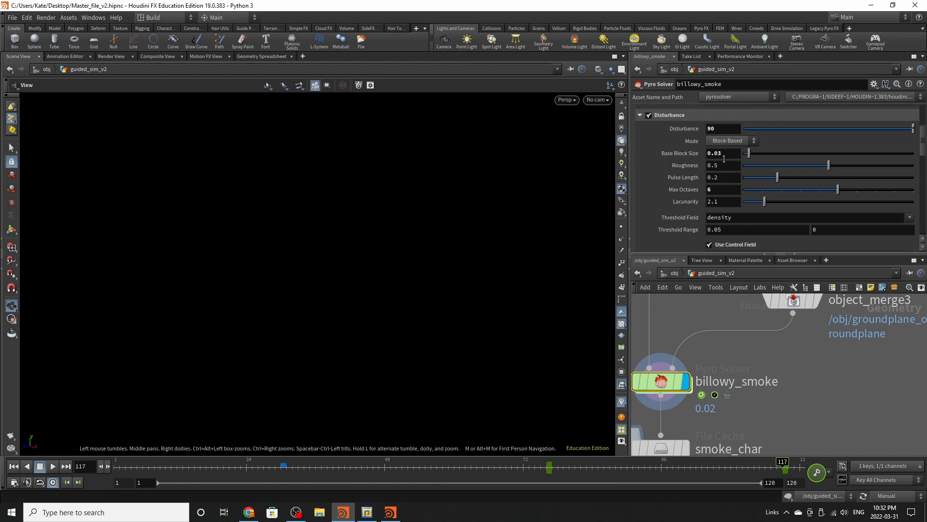
pyautogui.scroll(-5, 705, 198)
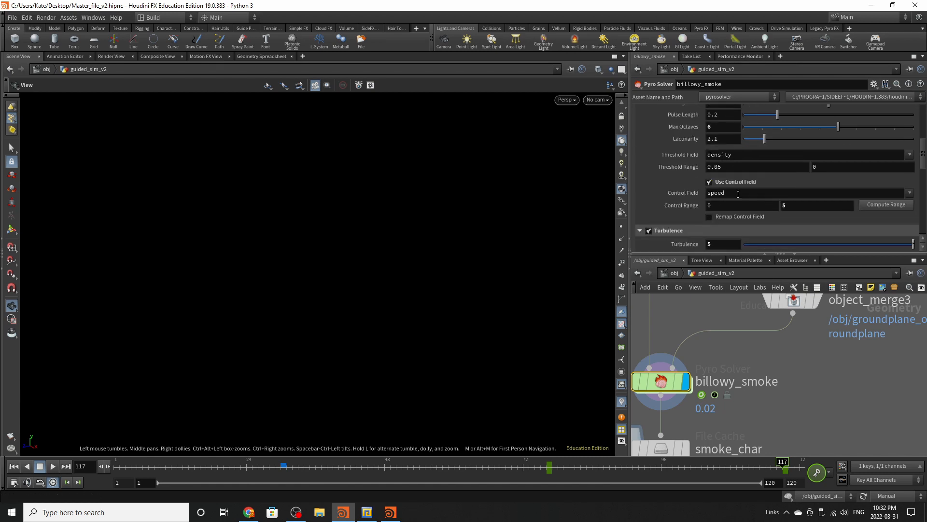
pyautogui.scroll(-4, 732, 198)
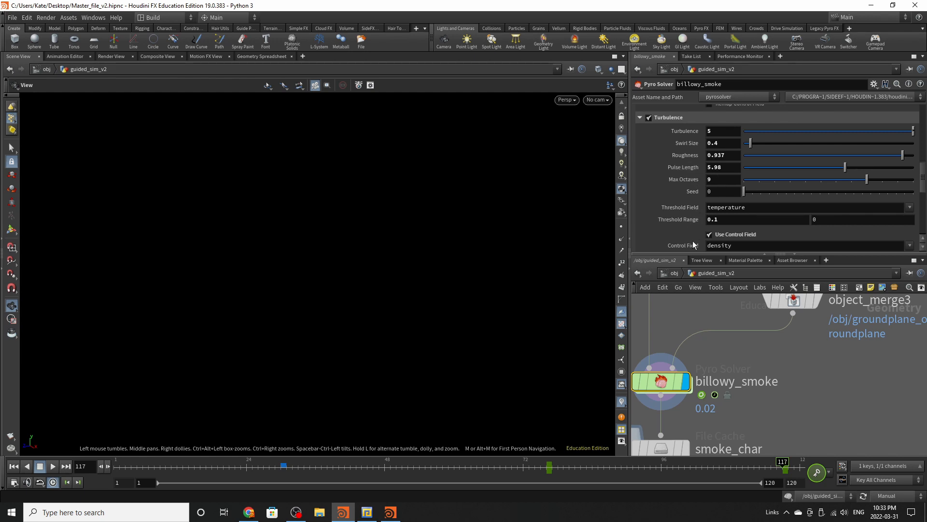
pyautogui.scroll(-1, 696, 233)
pyautogui.scroll(-4, 700, 222)
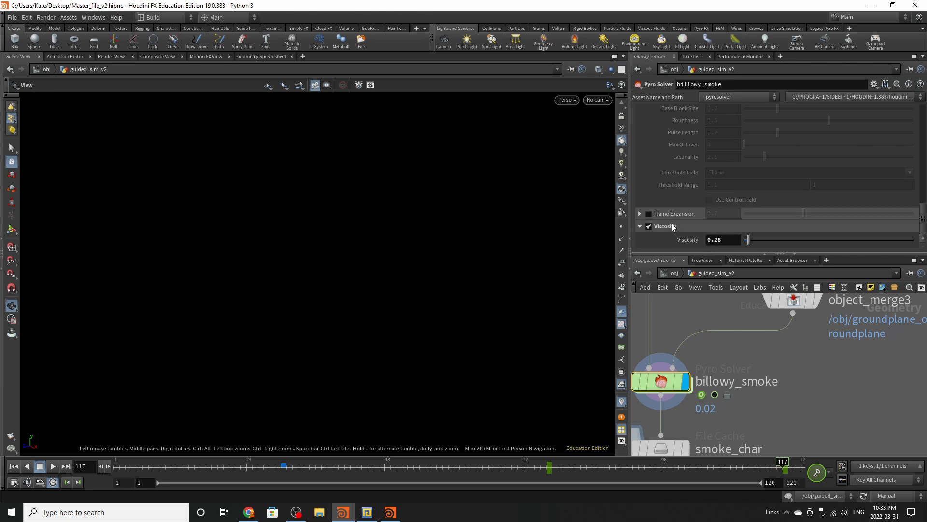
# - Open the FORCES network inside billowy_smoke and rearrange the gasturbulence1 and gasdisturb1 nodes
pyautogui.scroll(-2, 842, 357)
pyautogui.doubleClick(747, 374)
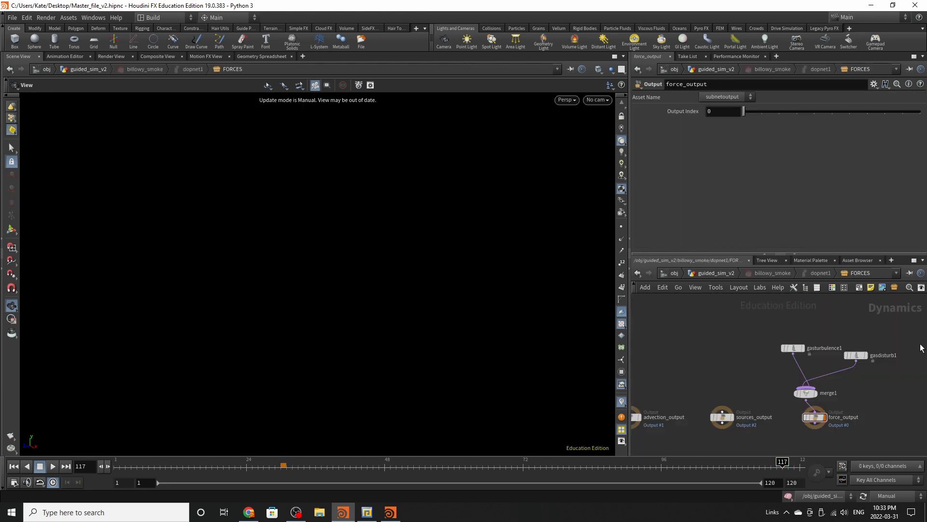
pyautogui.scroll(4, 913, 341)
pyautogui.scroll(-2, 879, 339)
pyautogui.moveTo(746, 343); pyautogui.dragTo(727, 342)
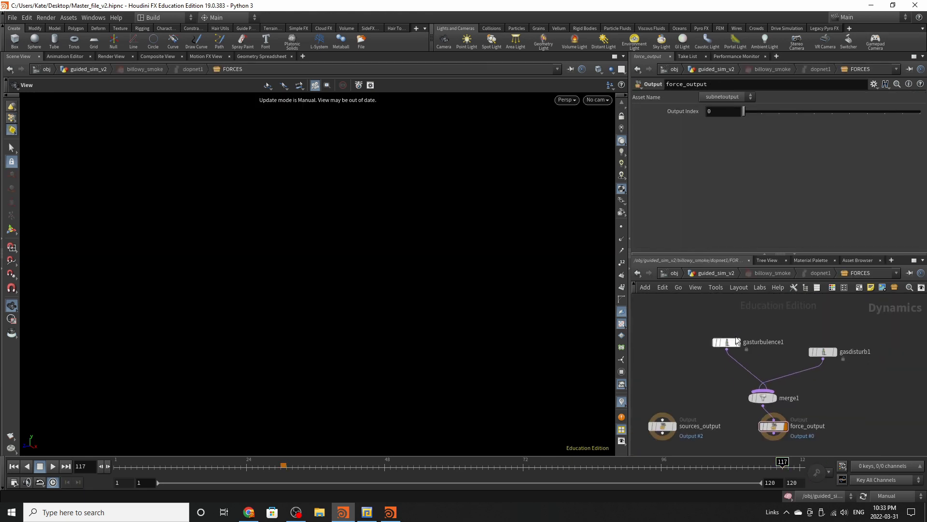
pyautogui.moveTo(824, 352); pyautogui.dragTo(812, 332)
# - Review the settings of gasturbulence1 and gasdisturb1 and return to the guided_sim_v2 network
pyautogui.click(726, 344)
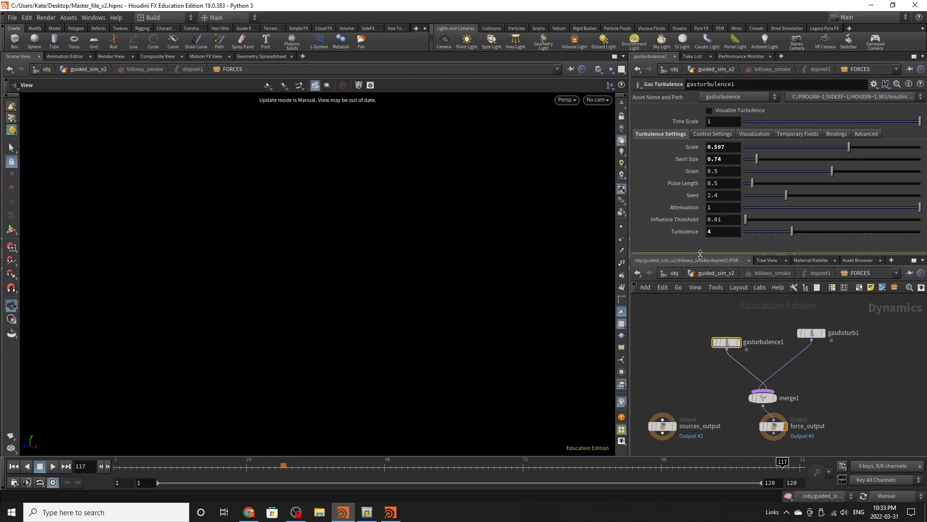
pyautogui.click(818, 333)
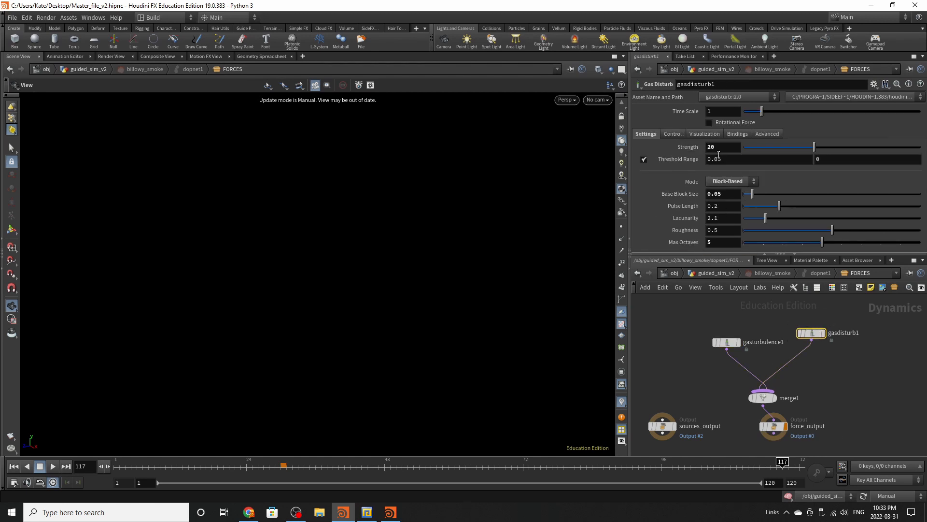
pyautogui.click(706, 274)
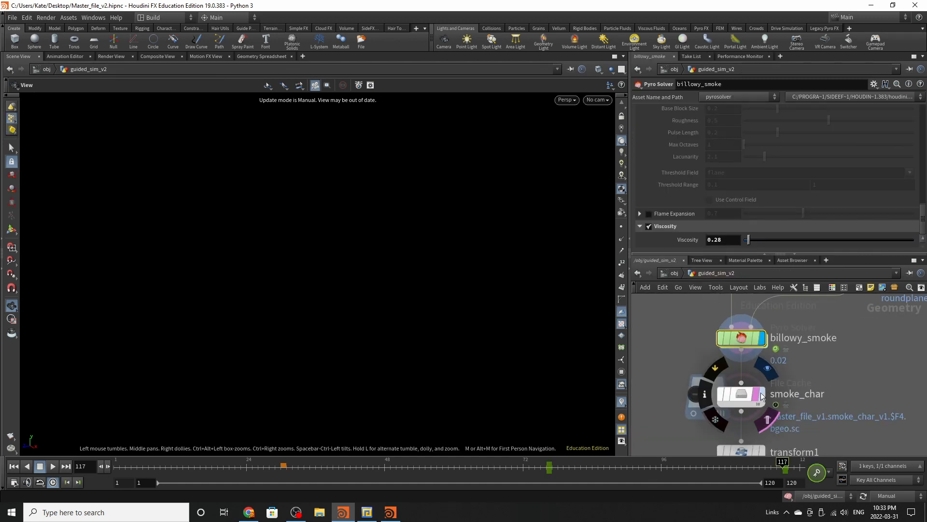
# - Display the smoke_char file cache and then transform1, showing each node's parameters
pyautogui.click(762, 395)
pyautogui.scroll(-3, 761, 395)
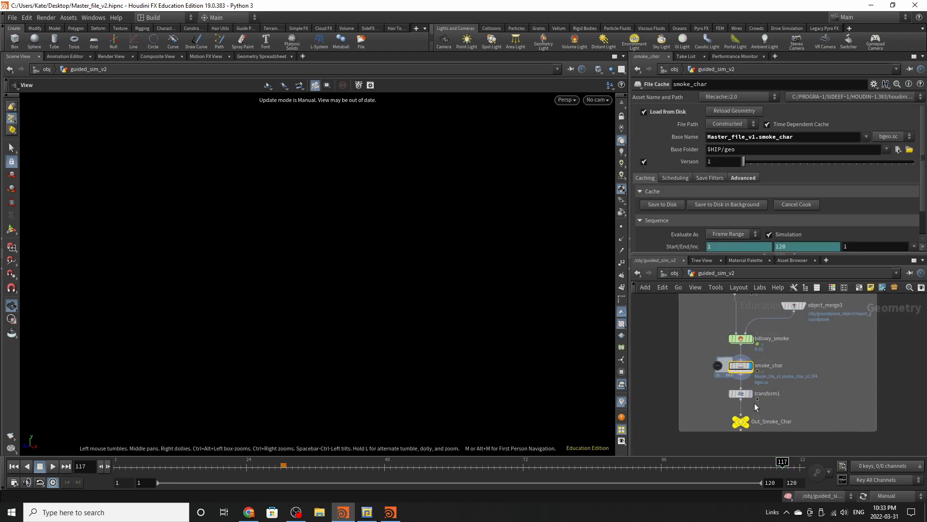
pyautogui.scroll(5, 756, 407)
pyautogui.click(722, 380)
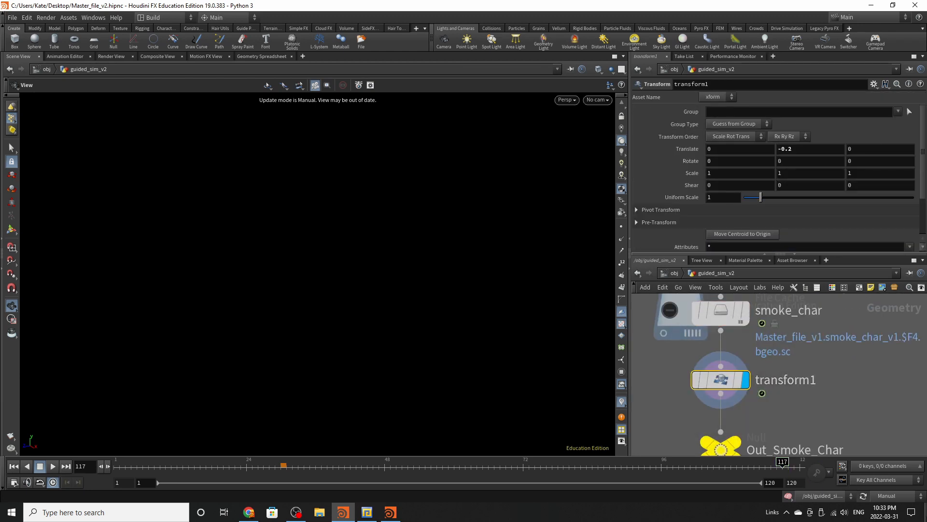
# - Set the update mode back to Auto Update and go to frame 57 to view the cached smoke
pyautogui.click(912, 496)
pyautogui.click(893, 465)
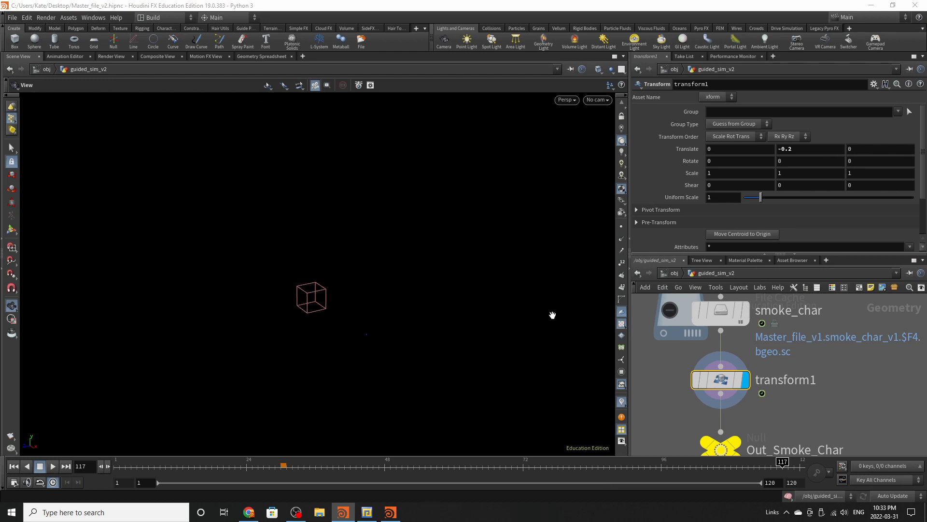
pyautogui.click(289, 465)
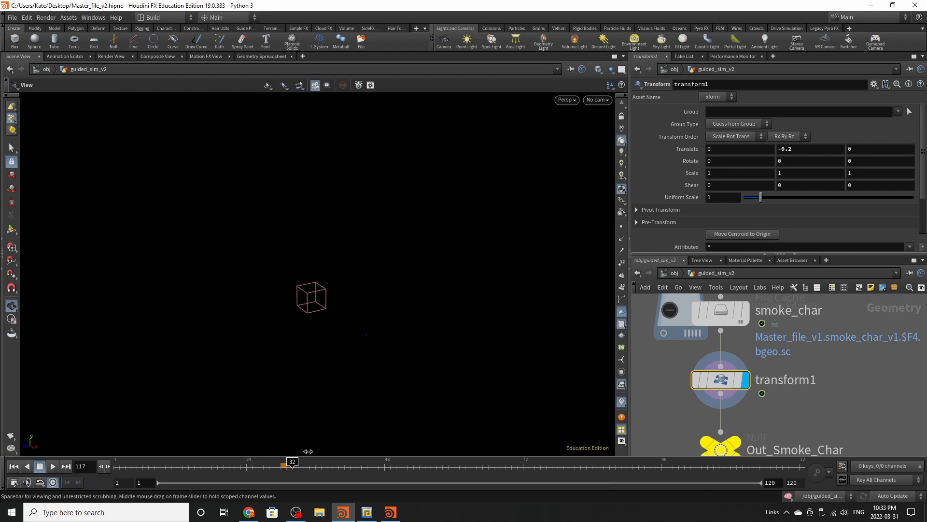
pyautogui.click(438, 464)
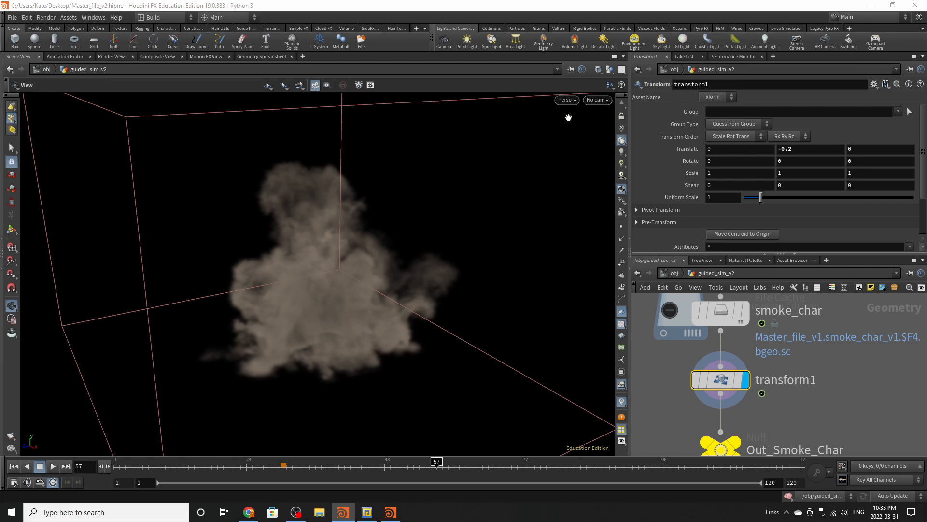
# - Show the other scene objects around the smoke and compare smoke_char with transform1, leaving transform1 displayed
pyautogui.click(610, 85)
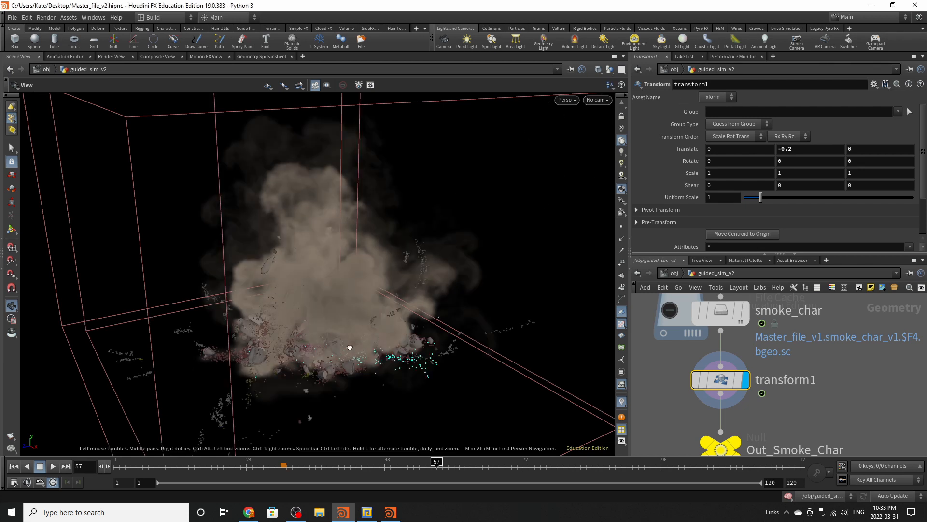
pyautogui.moveTo(352, 348); pyautogui.dragTo(314, 320)
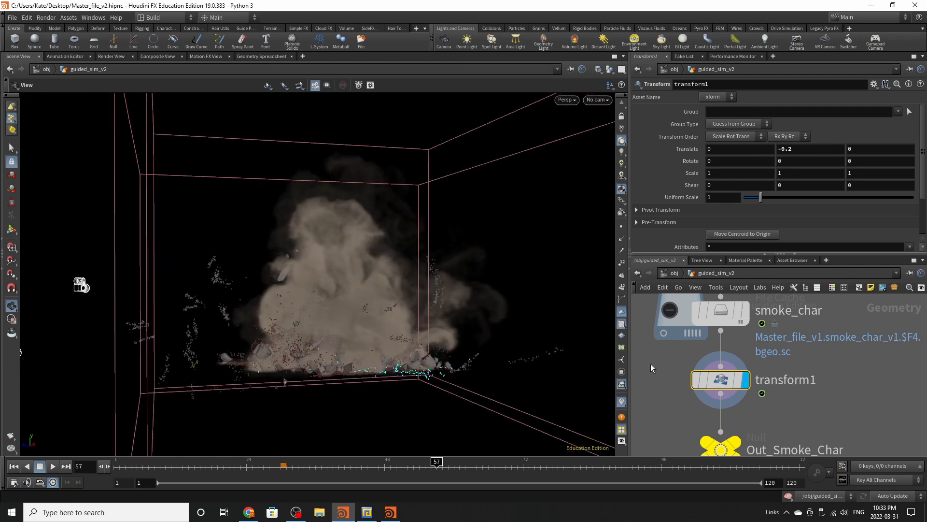
pyautogui.click(745, 310)
pyautogui.click(727, 308)
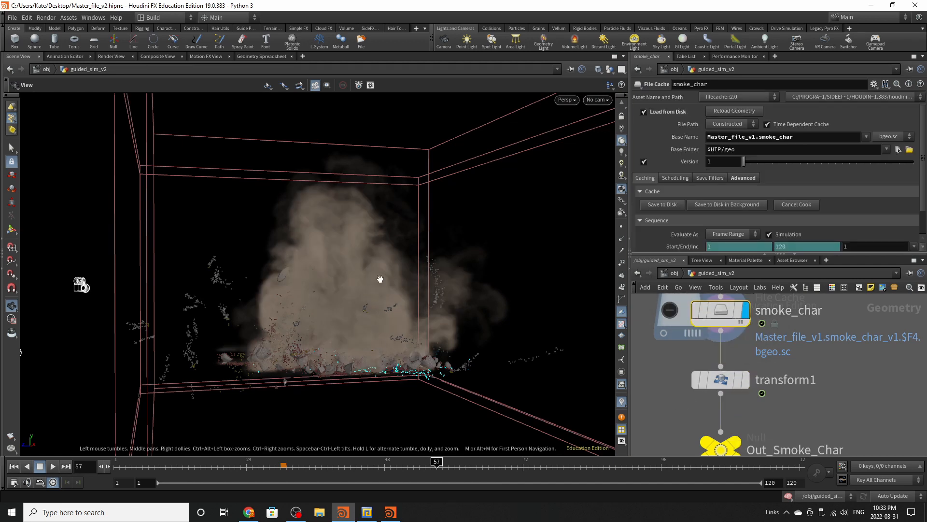
pyautogui.moveTo(337, 298); pyautogui.dragTo(340, 298)
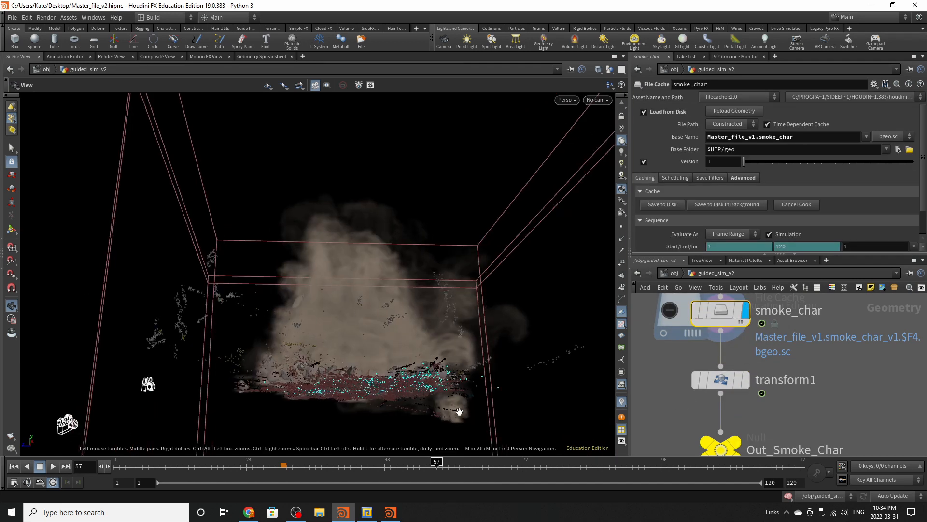
pyautogui.click(751, 382)
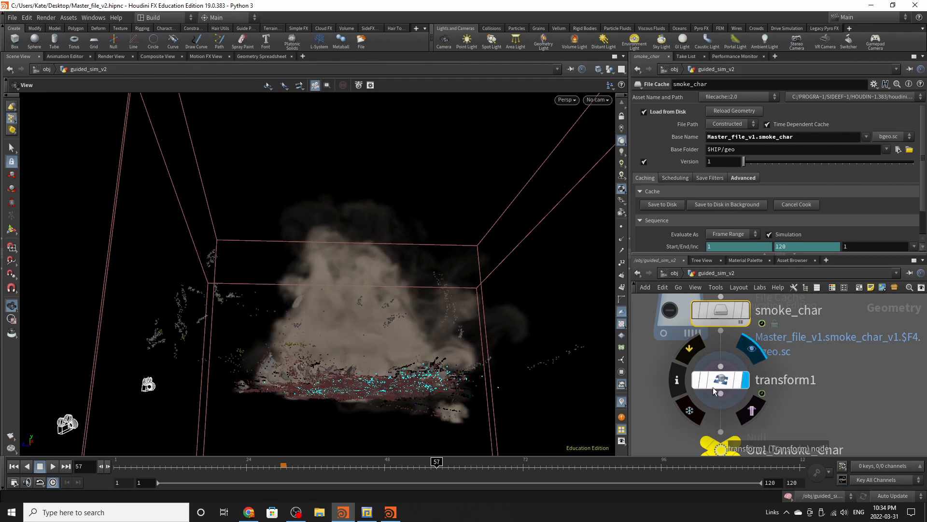
pyautogui.moveTo(351, 367); pyautogui.dragTo(605, 295)
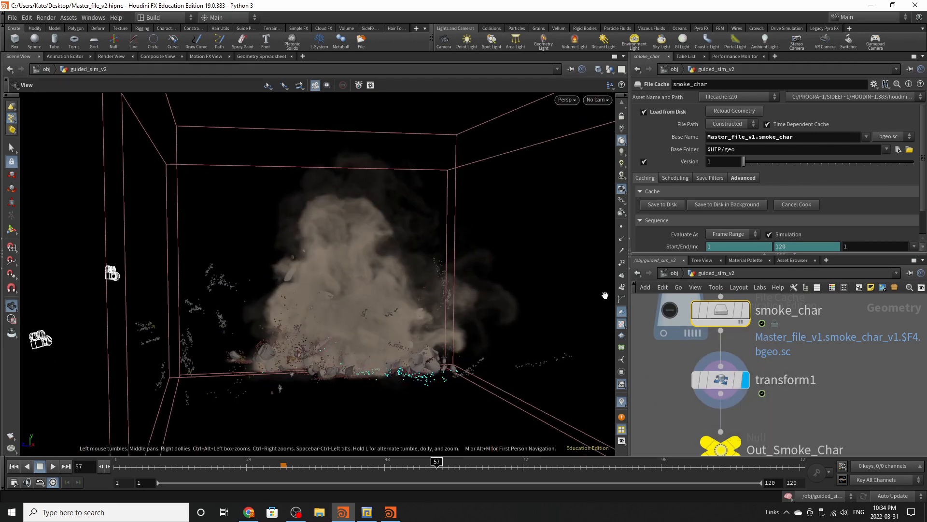
# - Show the Out_Smoke_Char null's parameters and return to the object level
pyautogui.moveTo(754, 424); pyautogui.dragTo(754, 379, button='middle')
pyautogui.click(716, 405)
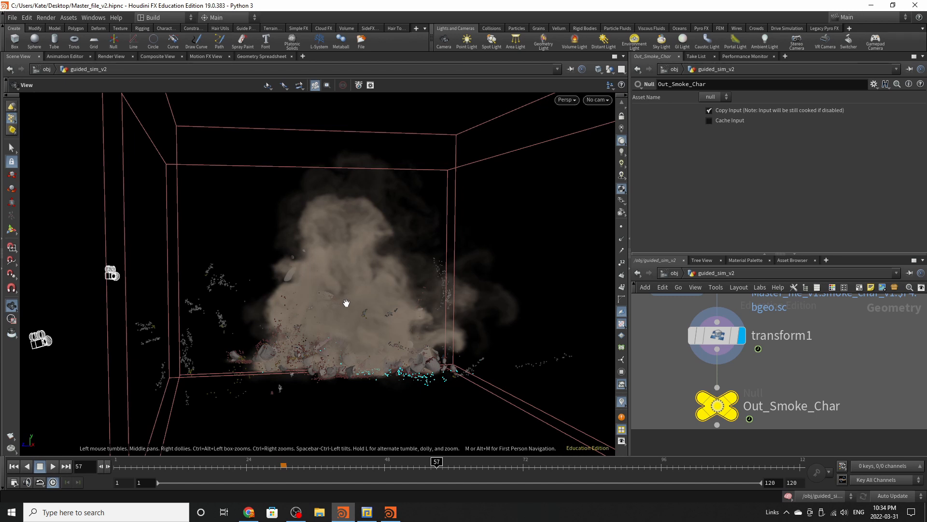
pyautogui.click(673, 274)
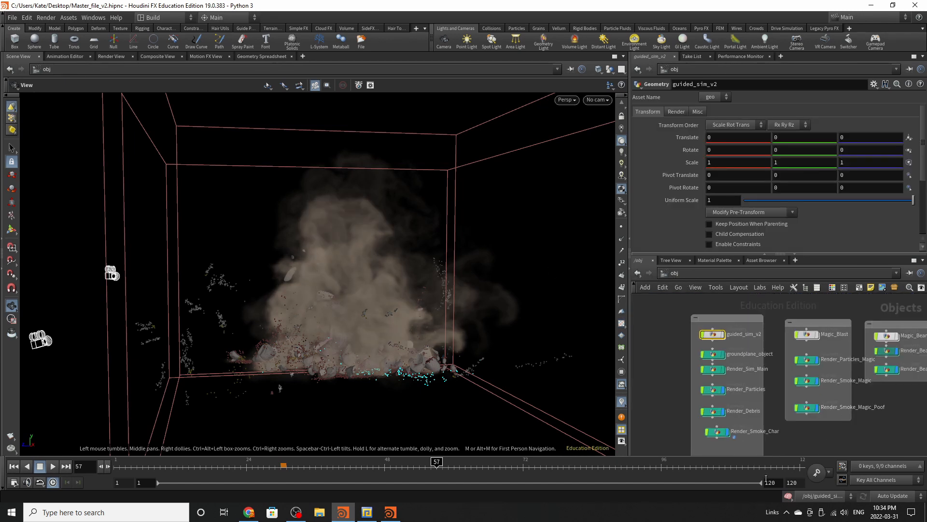
# - Look through the scene's render objects, selecting Render_Debris and then Interaction_details to identify their geometry
pyautogui.scroll(3, 752, 437)
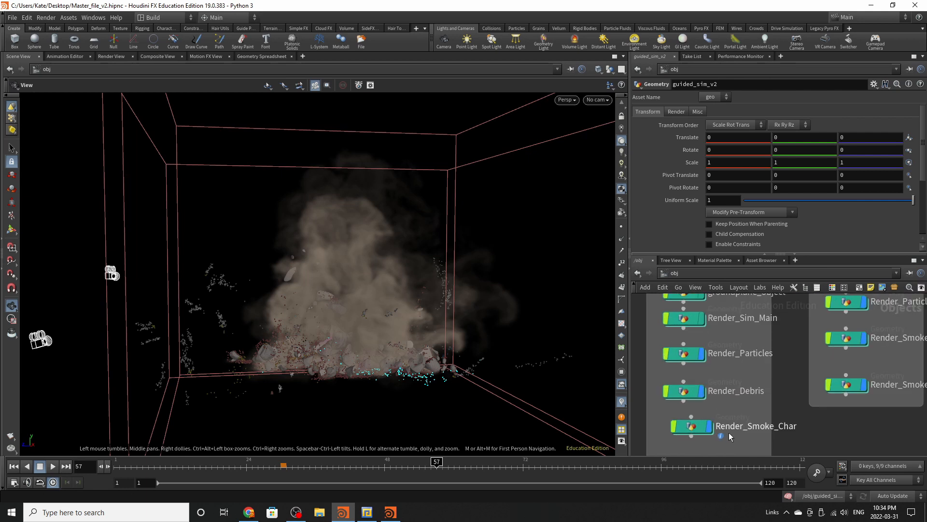
pyautogui.click(696, 392)
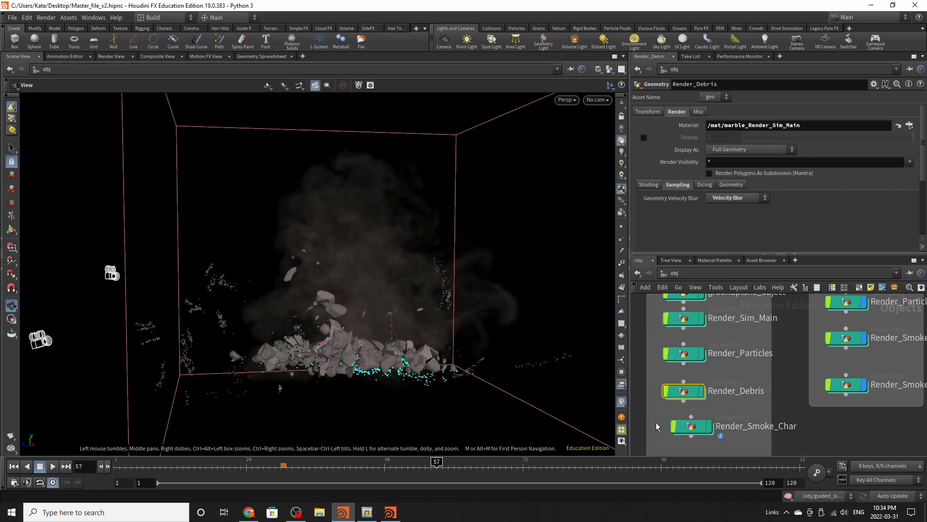
pyautogui.scroll(-4, 717, 392)
pyautogui.scroll(3, 925, 335)
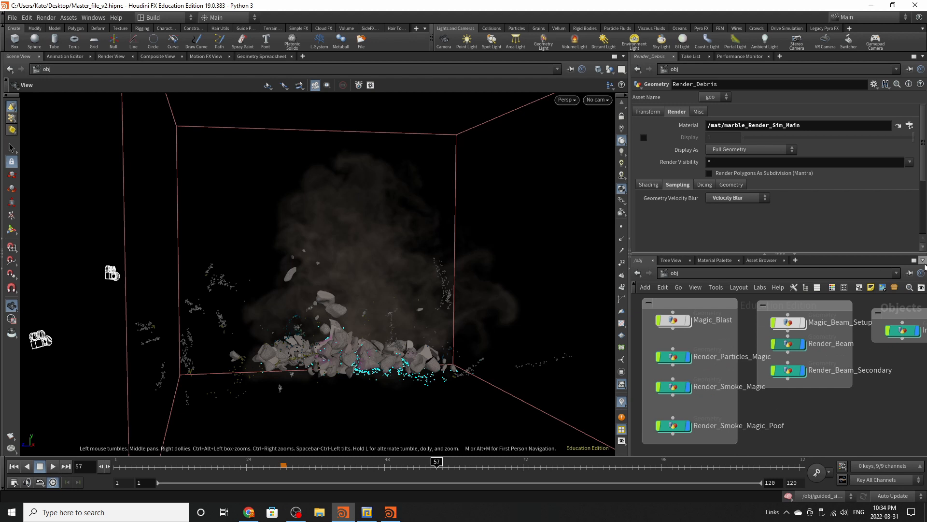
pyautogui.click(903, 331)
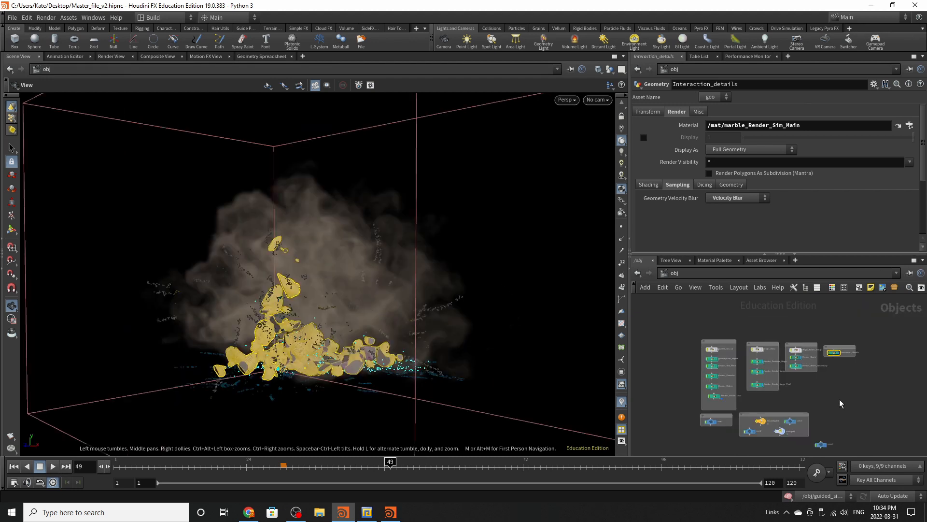
# - Highlight Render_Particles_Magic, Render_Smoke_Magic and Render_Smoke_Magic_Poof together in the scene, then clear the selection
pyautogui.scroll(-3, 715, 337)
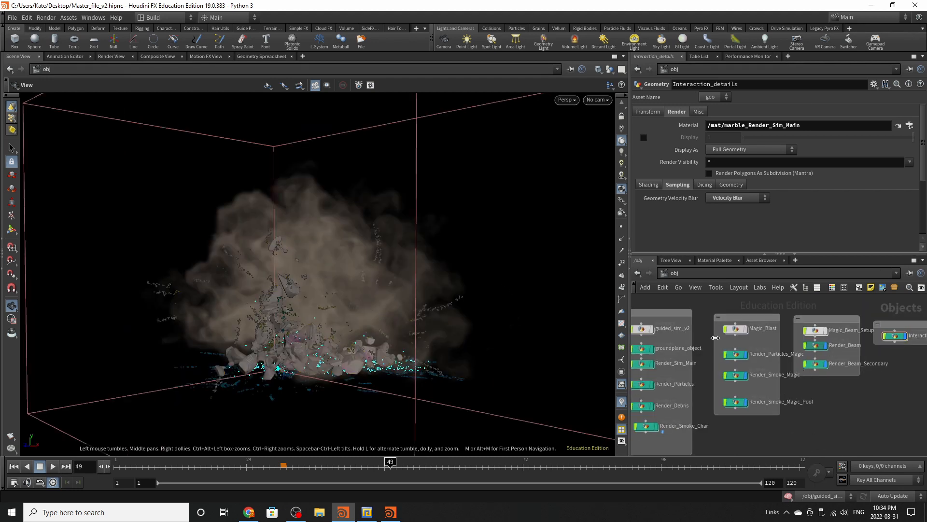
pyautogui.moveTo(718, 354); pyautogui.dragTo(766, 411)
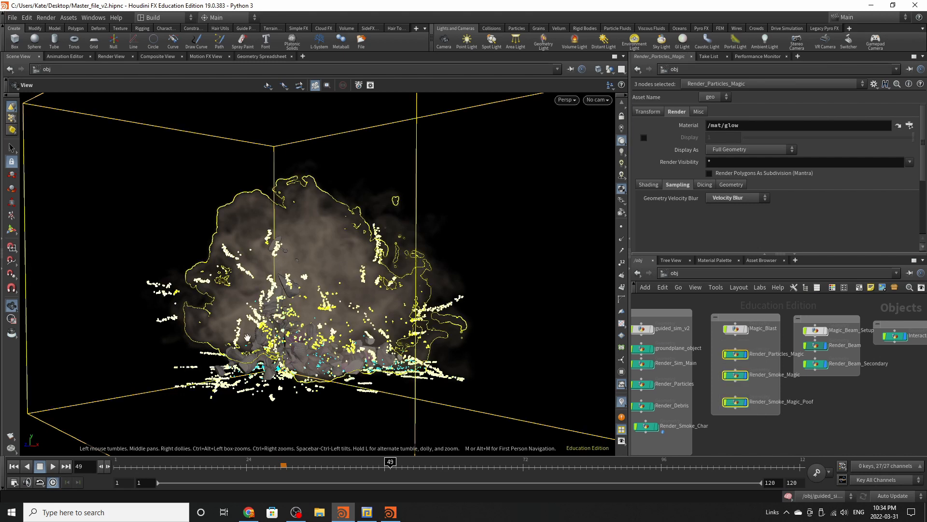
pyautogui.click(787, 426)
pyautogui.scroll(2, 777, 317)
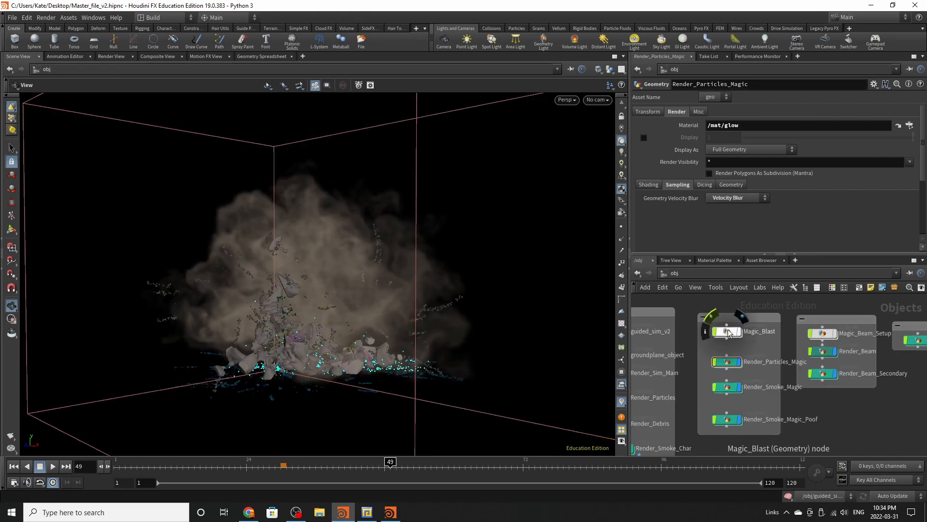
# - Open the Magic_Blast network and examine its node groups, from the points and particles to the billowy smoke chain
pyautogui.doubleClick(728, 331)
pyautogui.scroll(-6, 743, 421)
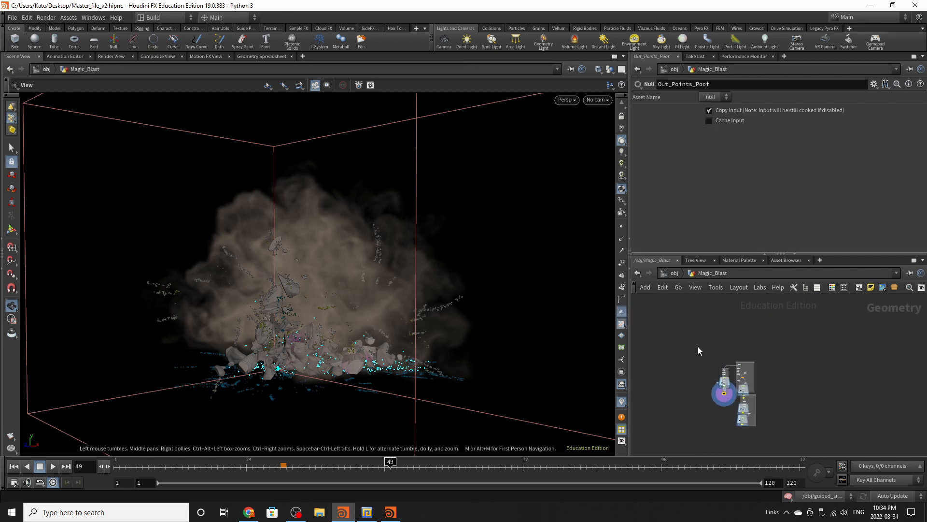
pyautogui.scroll(2, 752, 410)
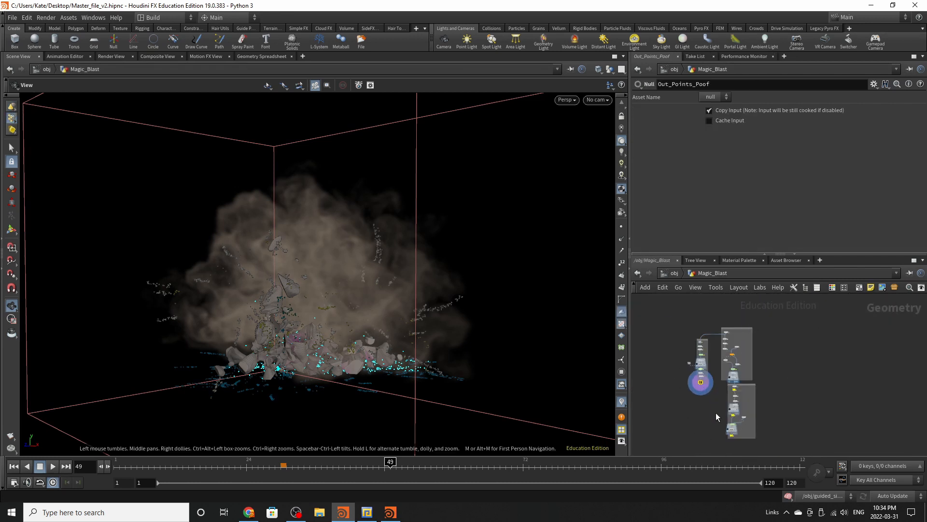
pyautogui.scroll(5, 716, 413)
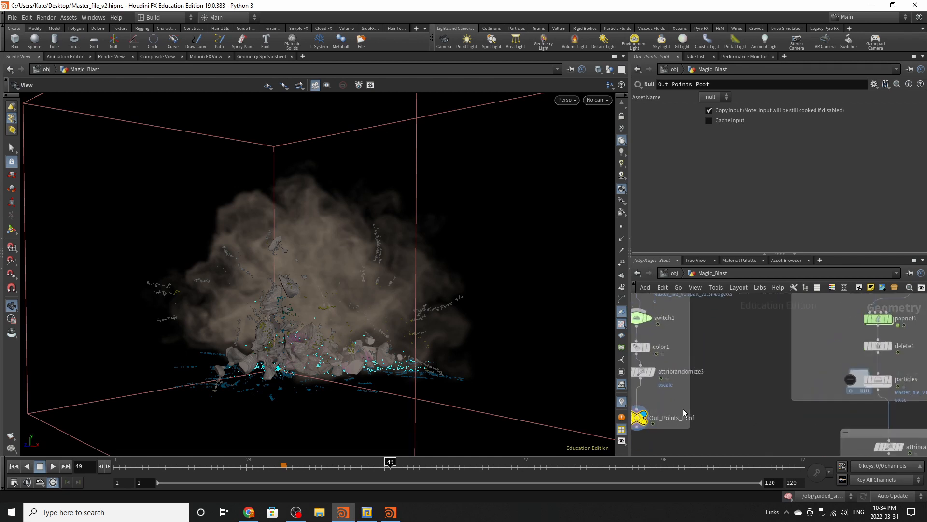
pyautogui.scroll(-6, 712, 314)
pyautogui.scroll(6, 747, 407)
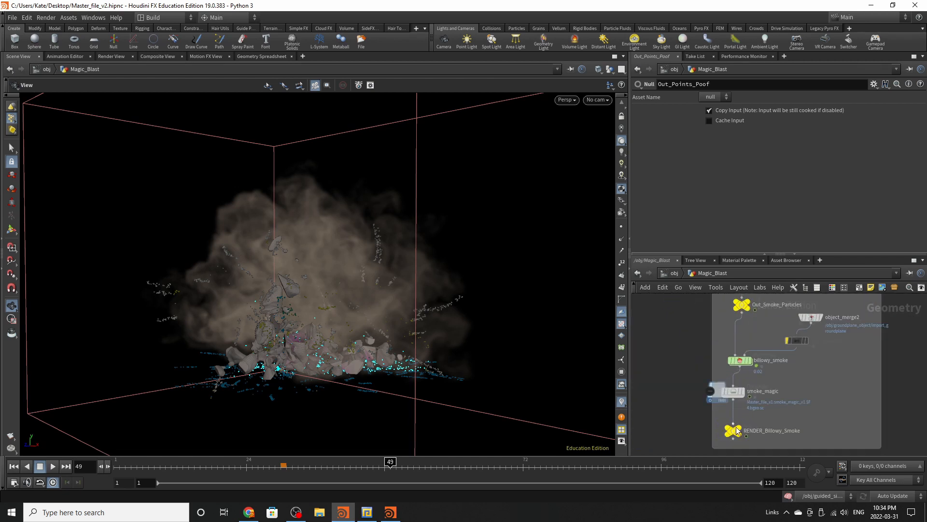
pyautogui.scroll(-5, 693, 428)
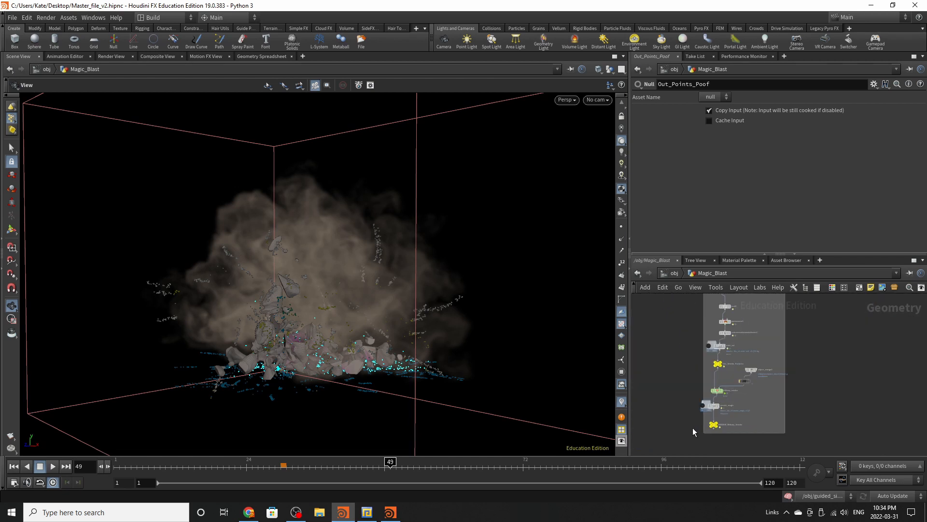
pyautogui.scroll(4, 719, 393)
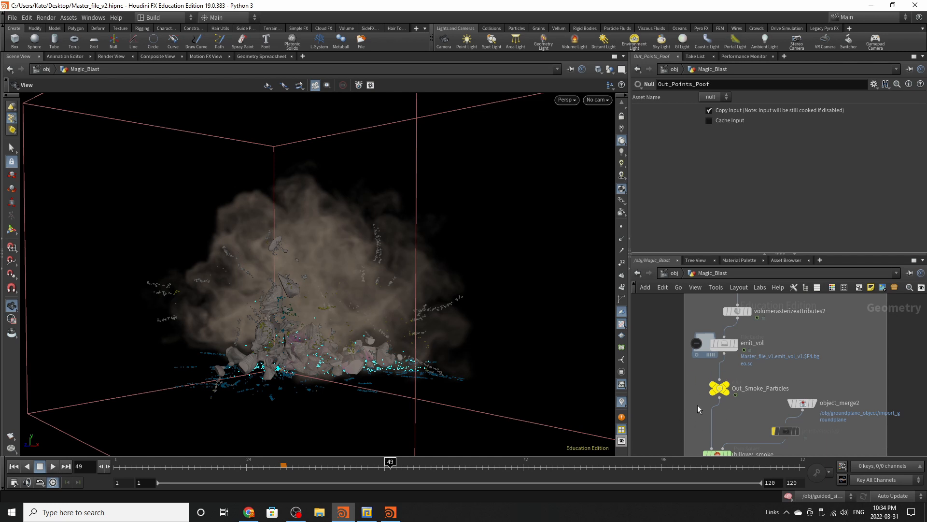
pyautogui.scroll(-5, 697, 425)
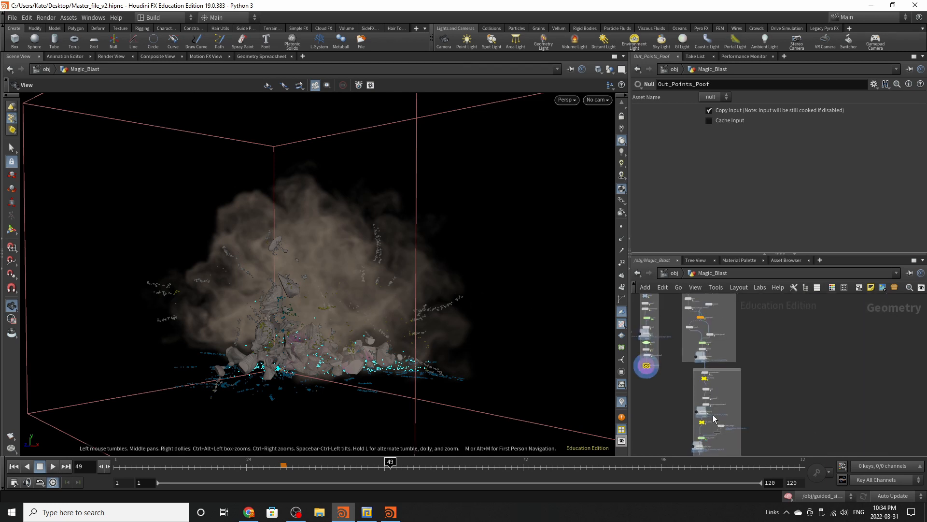
pyautogui.scroll(4, 678, 327)
pyautogui.scroll(-4, 666, 420)
pyautogui.scroll(4, 665, 298)
pyautogui.scroll(4, 679, 377)
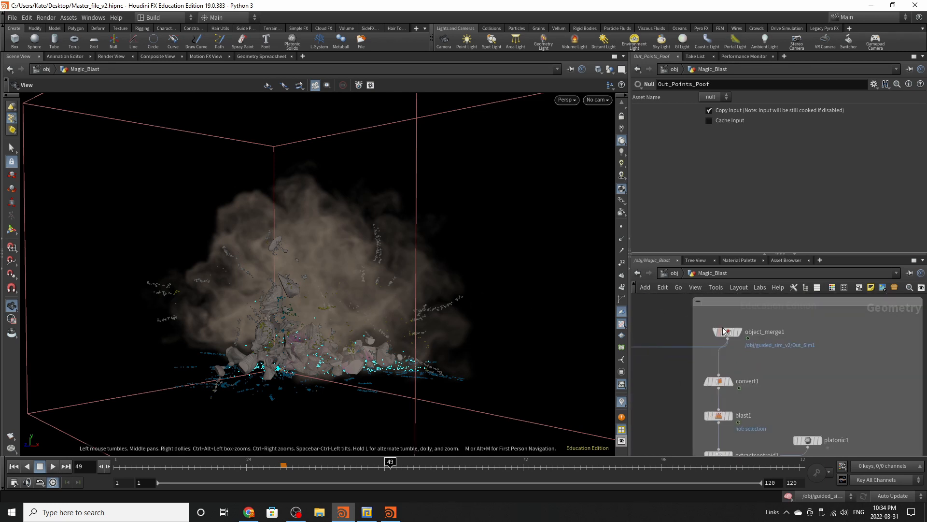
# - Display object_merge1 with its parameters and hide the other scene objects
pyautogui.scroll(2, 724, 331)
pyautogui.click(727, 338)
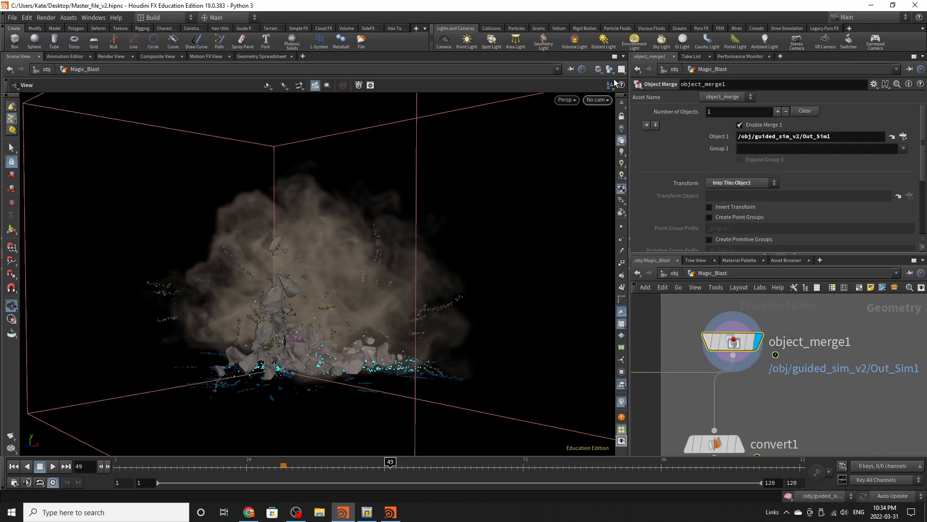
pyautogui.click(610, 69)
pyautogui.click(637, 100)
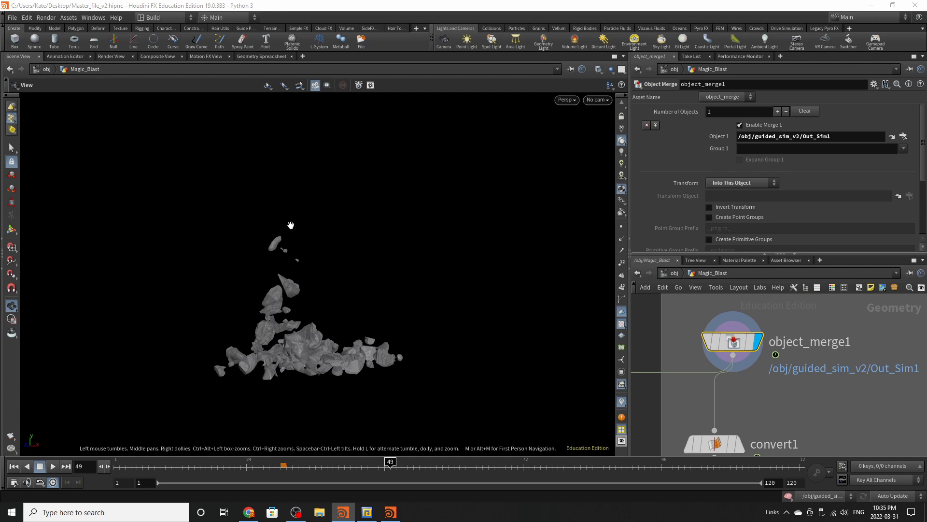
# - Display convert1 with its parameters and go to frame 11 to view the intact character
pyautogui.scroll(-5, 743, 326)
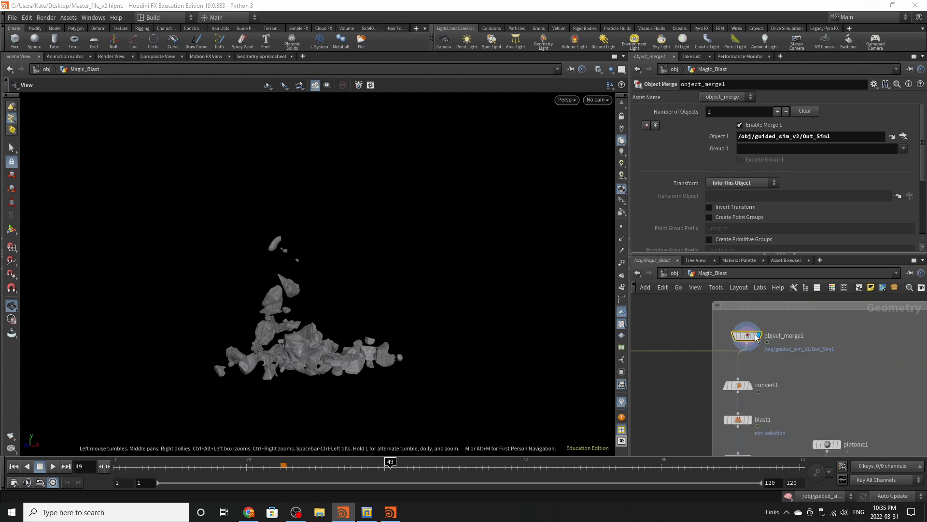
pyautogui.scroll(5, 703, 368)
pyautogui.scroll(-4, 730, 320)
pyautogui.scroll(4, 749, 353)
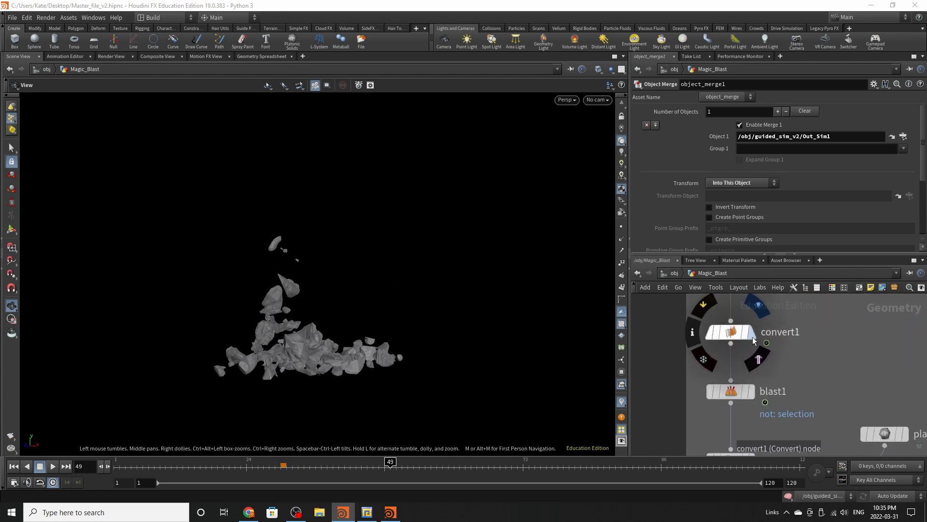
pyautogui.click(750, 334)
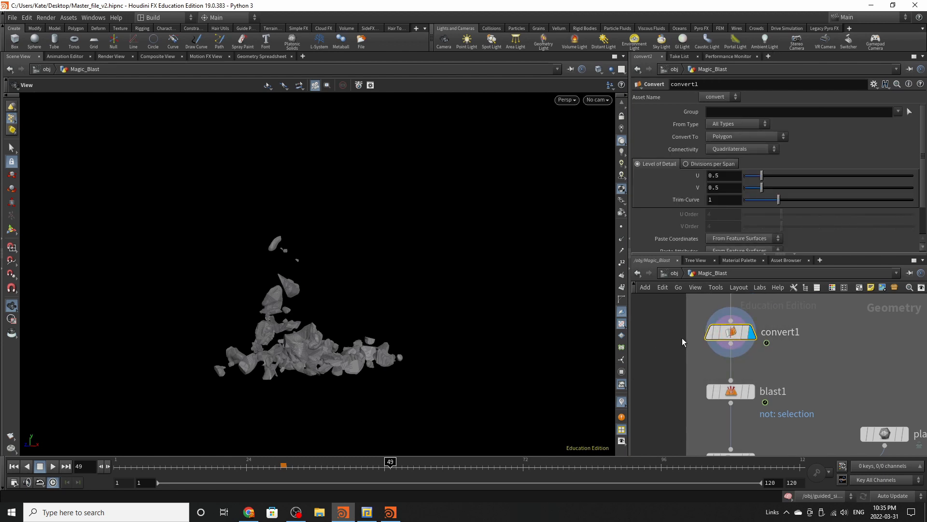
pyautogui.moveTo(301, 466); pyautogui.dragTo(172, 500)
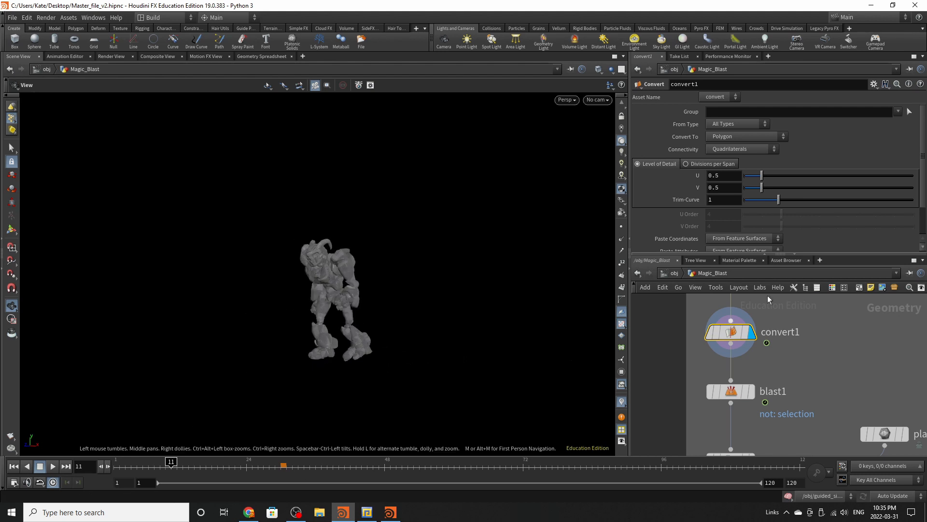
# - Display blast1 with its parameters and examine the isolated piece of the character
pyautogui.scroll(-1, 747, 369)
pyautogui.click(747, 371)
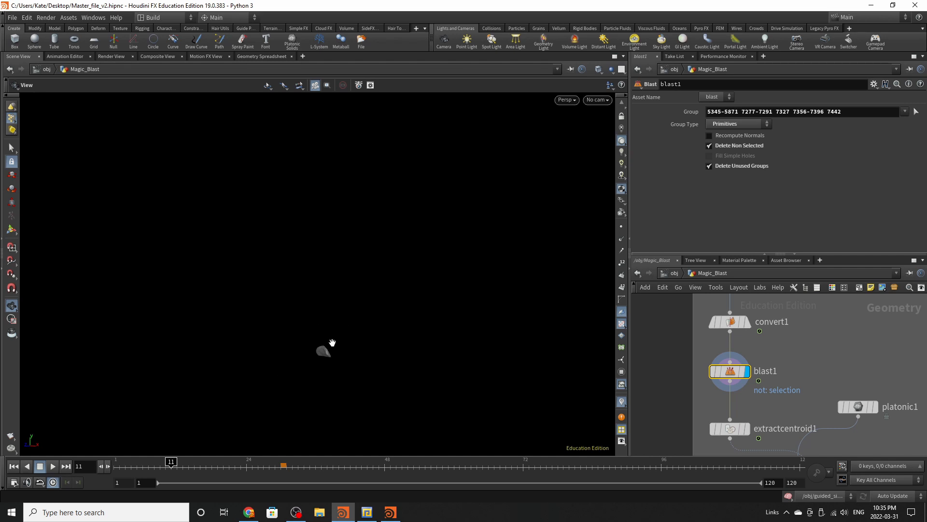
pyautogui.scroll(-3, 775, 350)
pyautogui.moveTo(830, 380)
pyautogui.mouseDown()
pyautogui.moveTo(830, 403)
pyautogui.moveTo(829, 392)
pyautogui.mouseUp()
pyautogui.scroll(2, 772, 410)
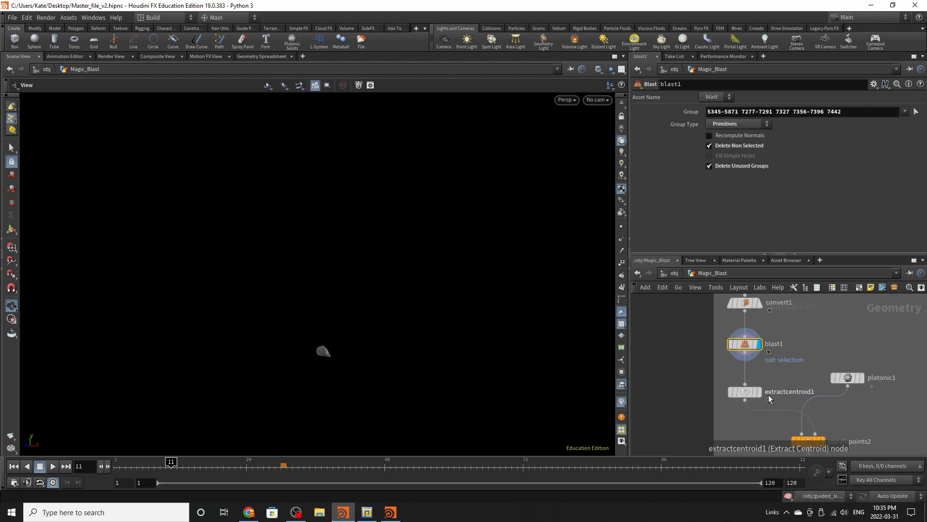
pyautogui.moveTo(391, 388); pyautogui.dragTo(391, 322)
pyautogui.moveTo(390, 326); pyautogui.dragTo(434, 344, button='middle')
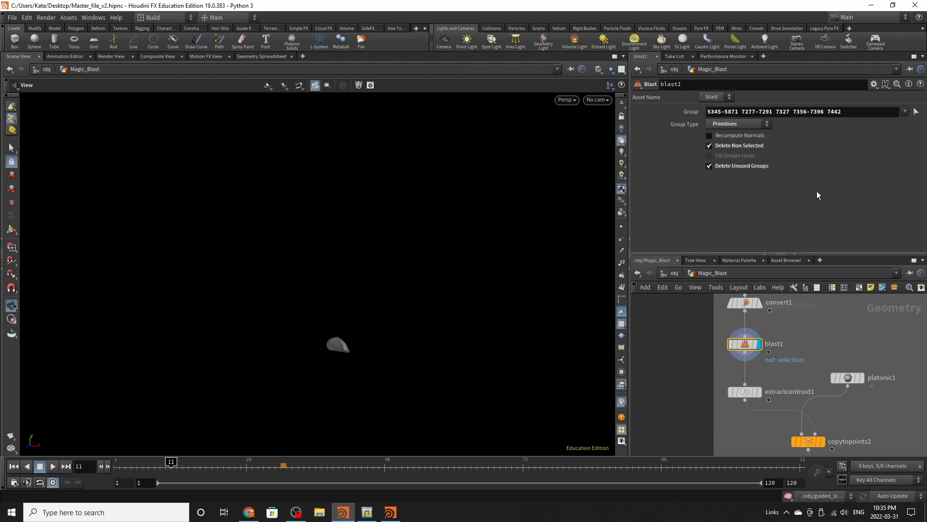
# - Start and leave the geometry selection for blast1's Group, then template convert1 over the displayed blast1 piece
pyautogui.click(916, 111)
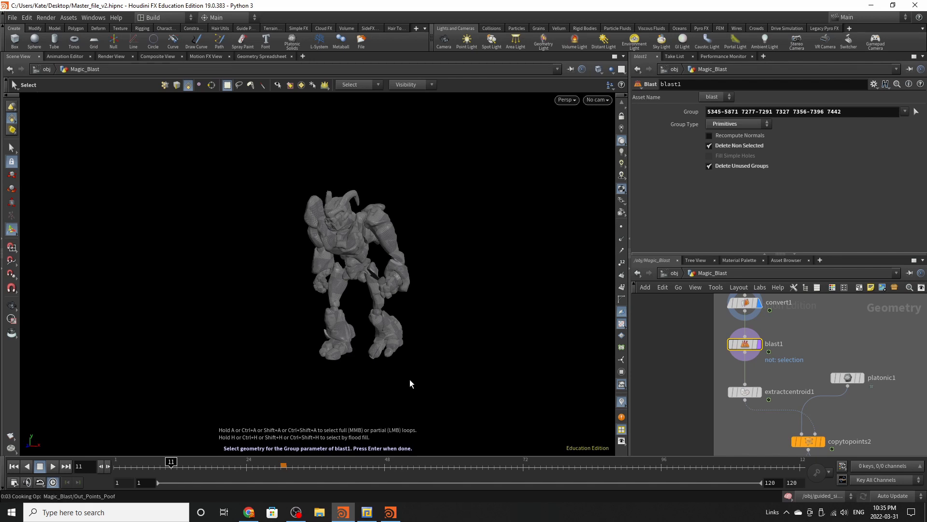
pyautogui.click(760, 345)
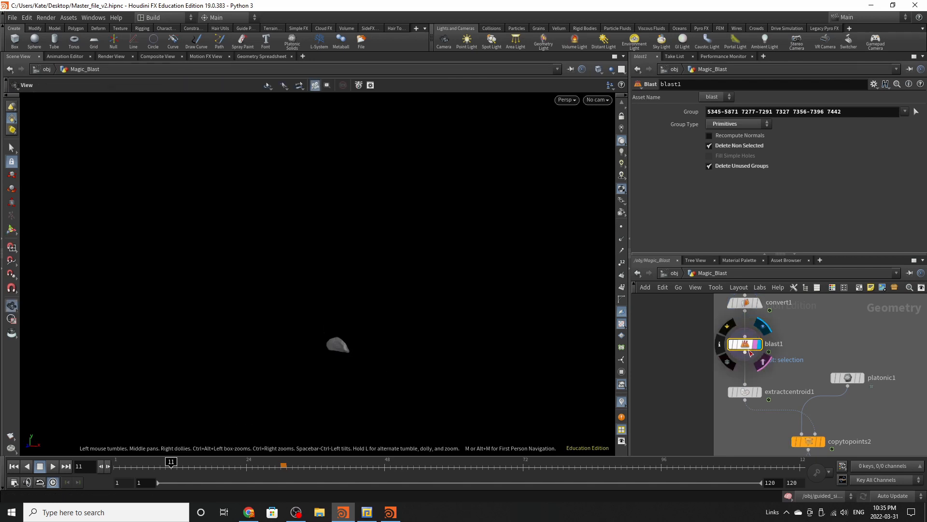
pyautogui.click(754, 303)
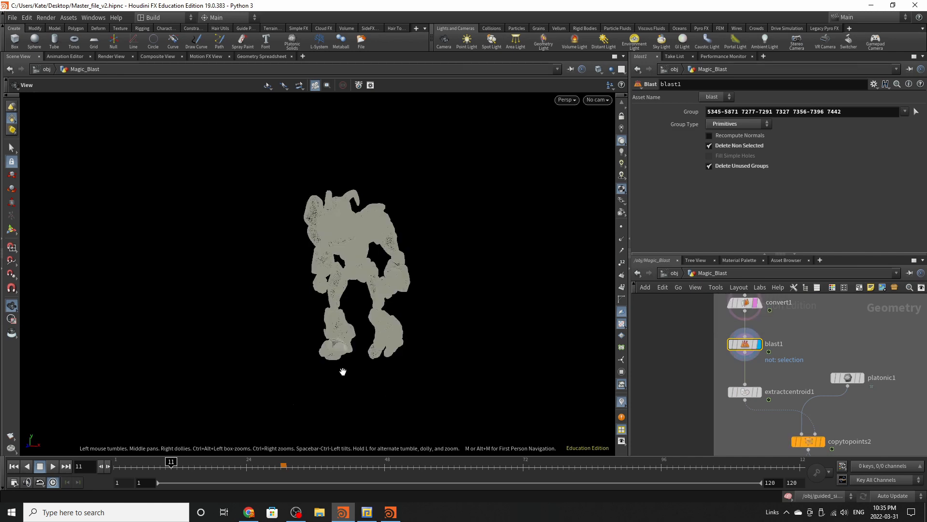
pyautogui.moveTo(347, 349); pyautogui.dragTo(134, 323)
# - Compare extractcentroid1 with blast1, showing the centroid parameters, and leave extractcentroid1 displayed with blast1 templated for a close view
pyautogui.click(758, 391)
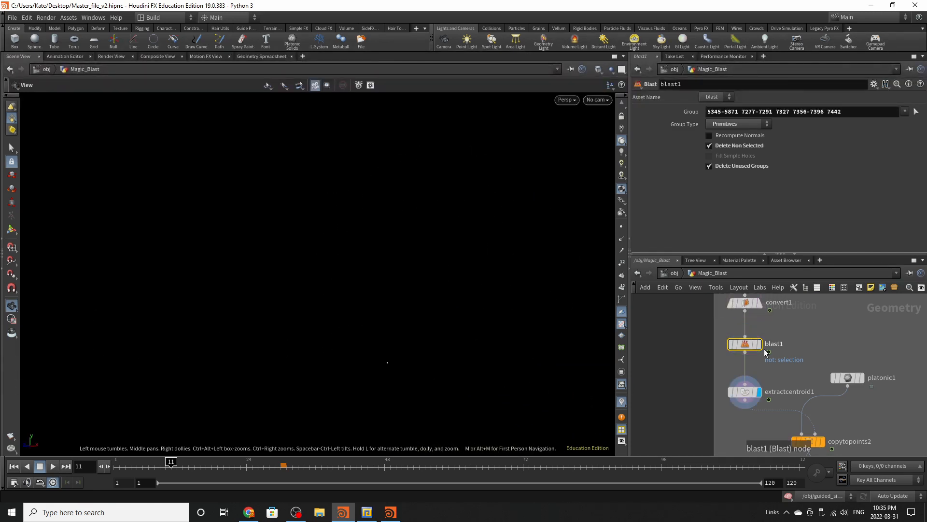
pyautogui.click(747, 391)
pyautogui.click(758, 345)
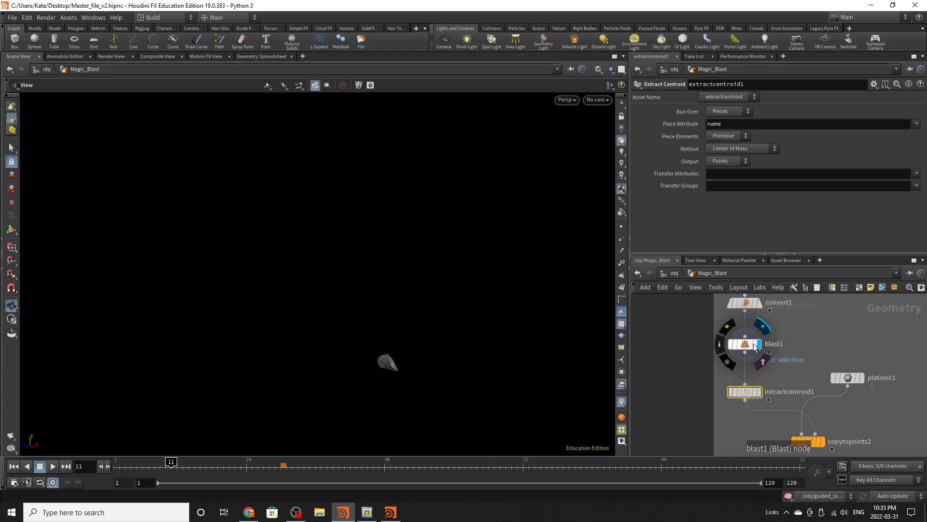
pyautogui.click(759, 391)
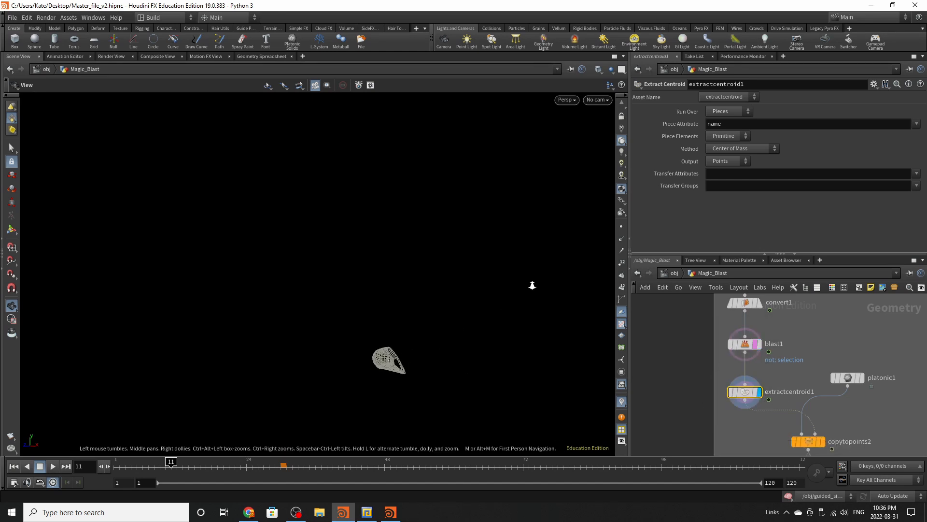
pyautogui.moveTo(926, 46); pyautogui.dragTo(926, 38, button='right')
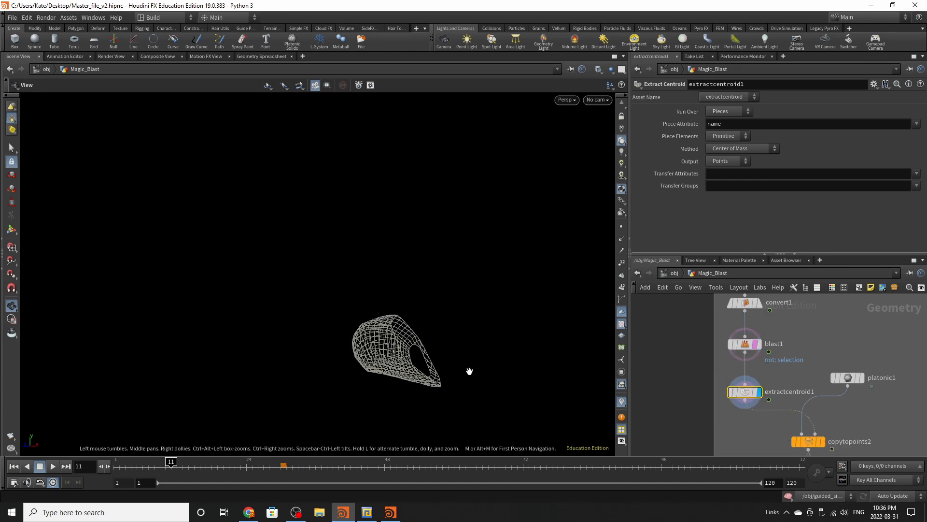
# - Display copytopoints2 with its parameters and compare the copied platonic solid with the templated blast1 piece
pyautogui.scroll(-3, 686, 346)
pyautogui.scroll(5, 771, 398)
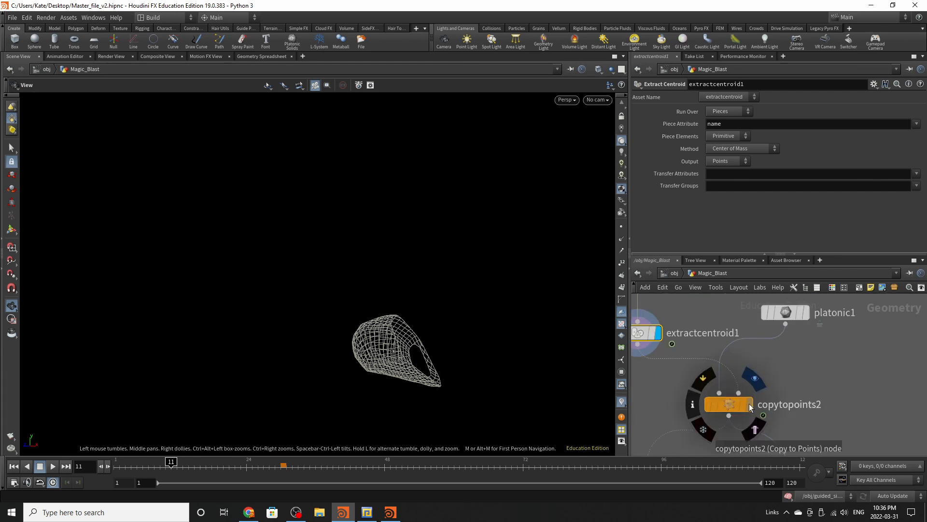
pyautogui.click(750, 407)
pyautogui.click(730, 405)
pyautogui.scroll(-3, 729, 406)
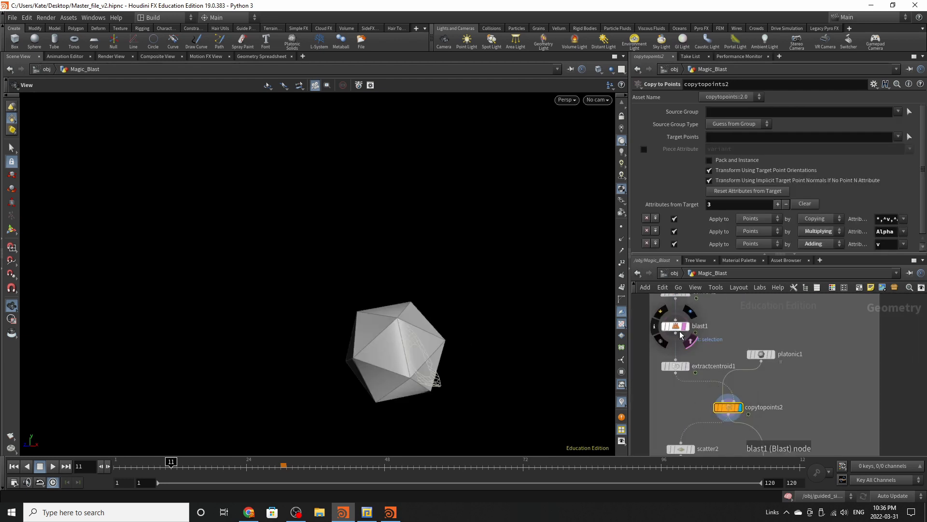
# - Show platonic1's parameters to examine the radius of the solid copied by copytopoints2
pyautogui.scroll(3, 729, 406)
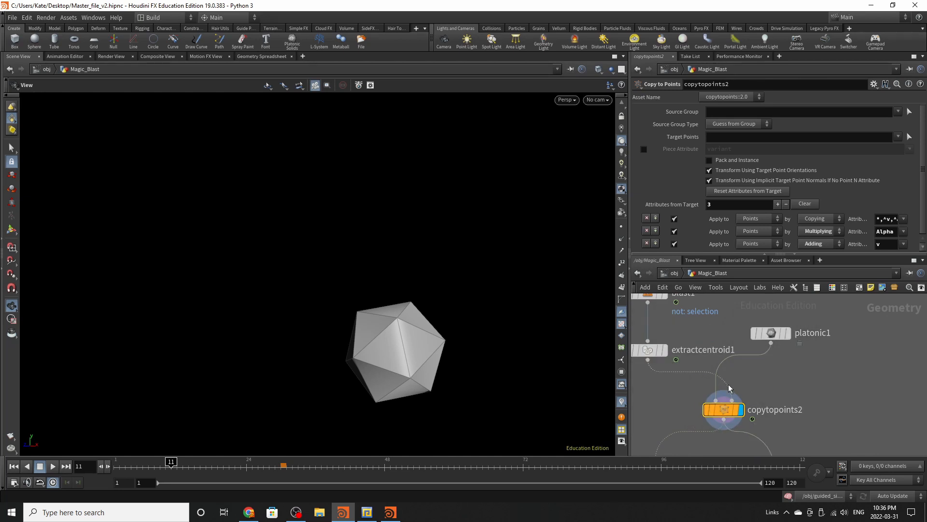
pyautogui.click(775, 331)
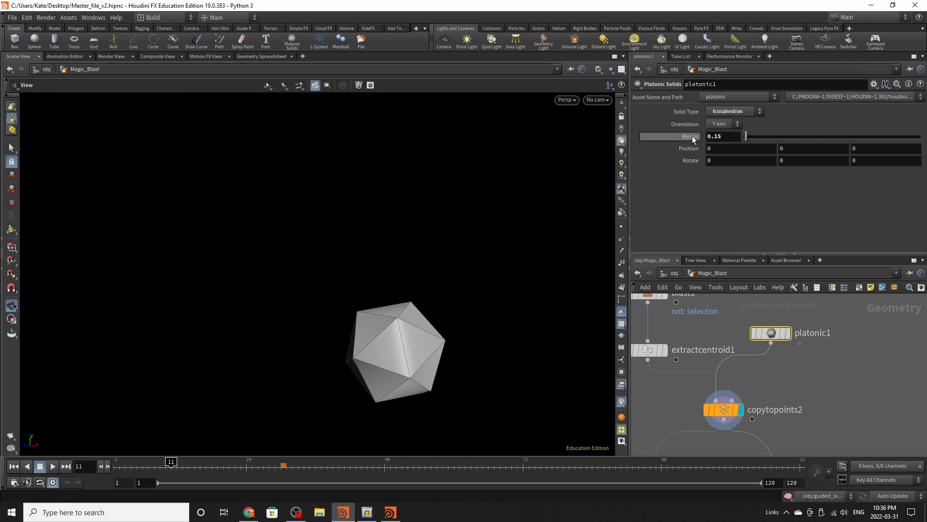
pyautogui.scroll(-3, 767, 325)
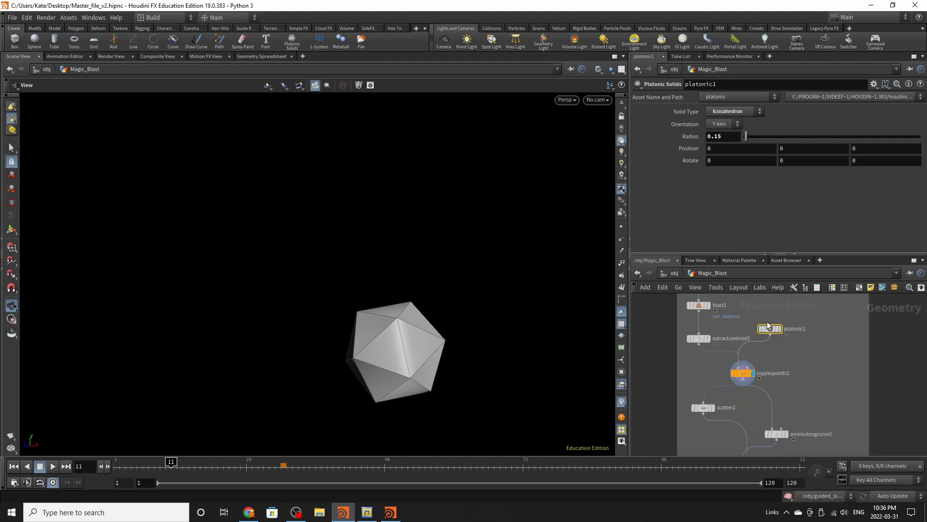
# - Display scatter2 with its parameters and play the timeline to check how the scattered points vary from frame to frame
pyautogui.scroll(3, 706, 439)
pyautogui.scroll(-3, 723, 334)
pyautogui.scroll(2, 735, 385)
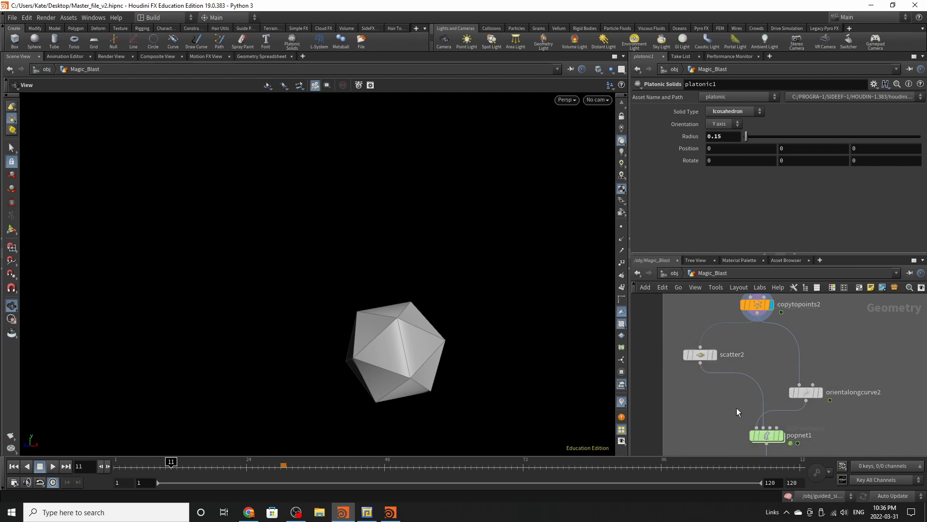
pyautogui.scroll(1, 728, 346)
pyautogui.scroll(-2, 726, 349)
pyautogui.scroll(2, 713, 357)
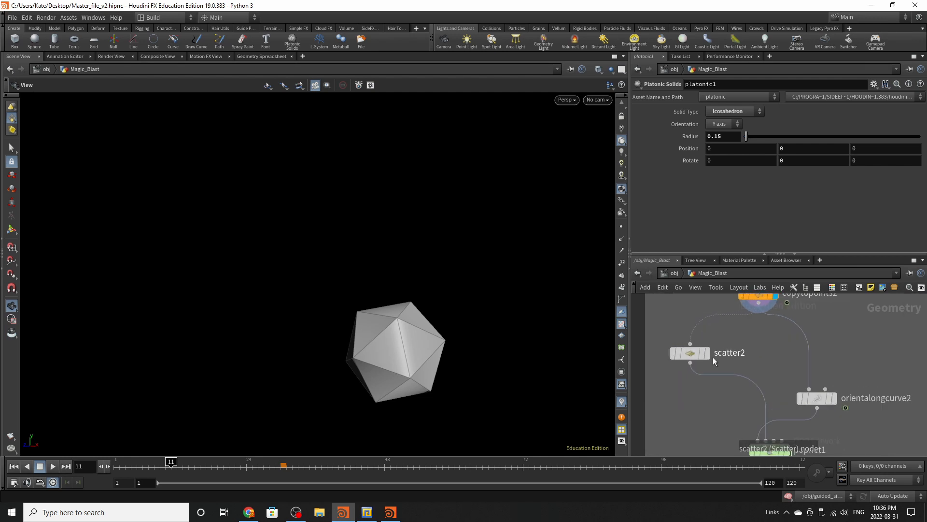
pyautogui.click(706, 356)
pyautogui.click(684, 355)
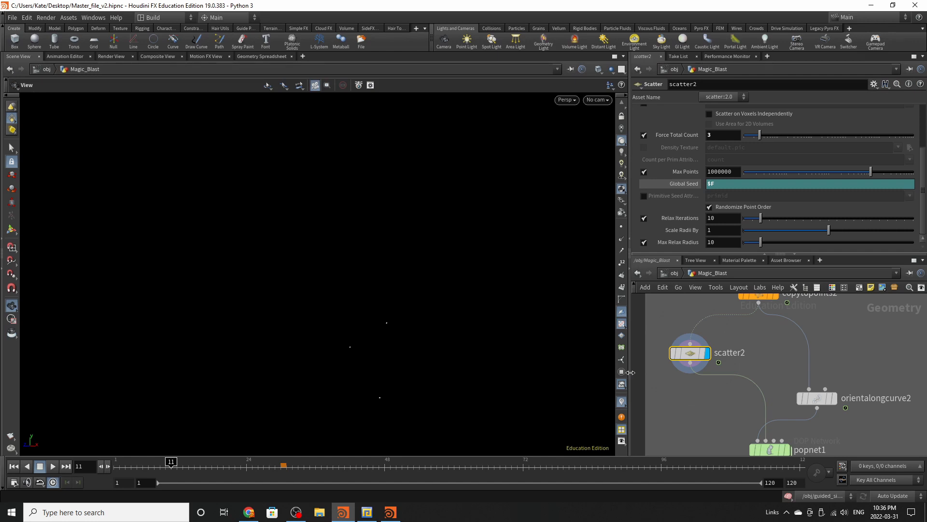
pyautogui.click(52, 467)
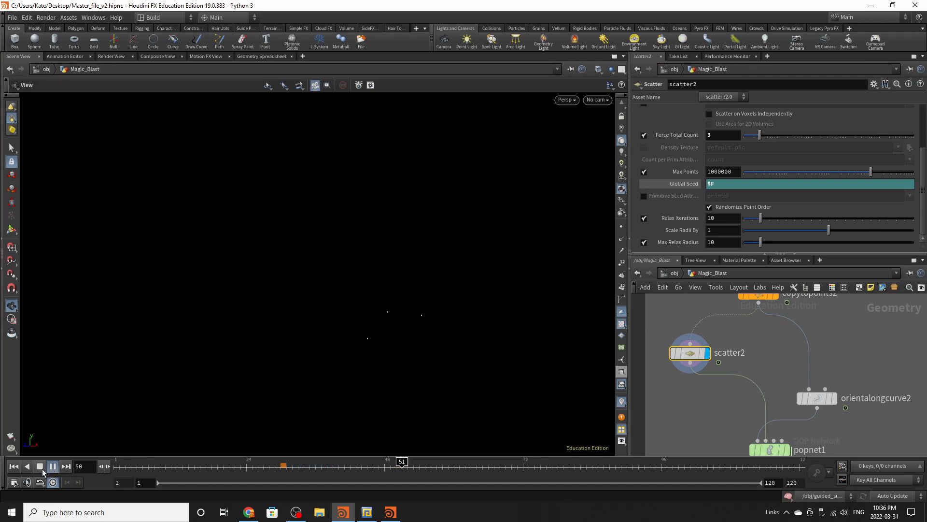
pyautogui.click(41, 468)
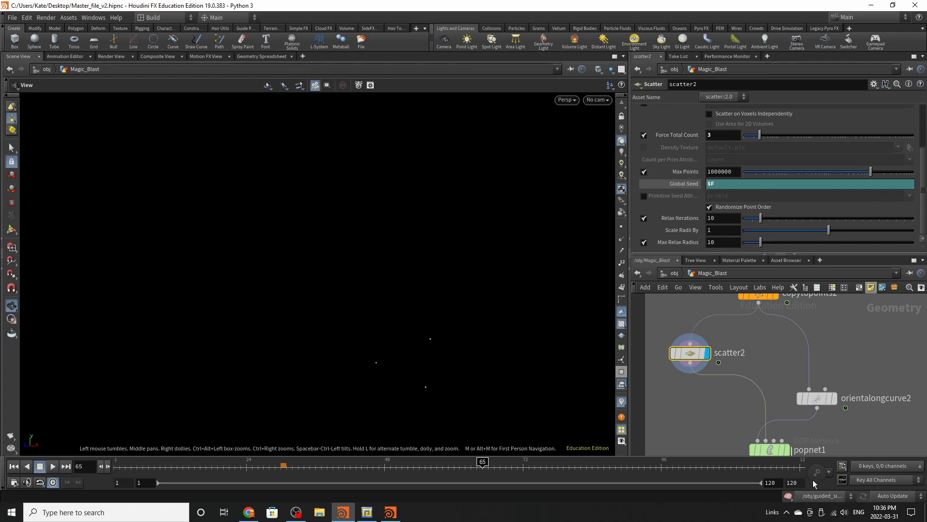
# - Display orientalongcurve2 with its parameters and show the point normals on the solid
pyautogui.moveTo(832, 397)
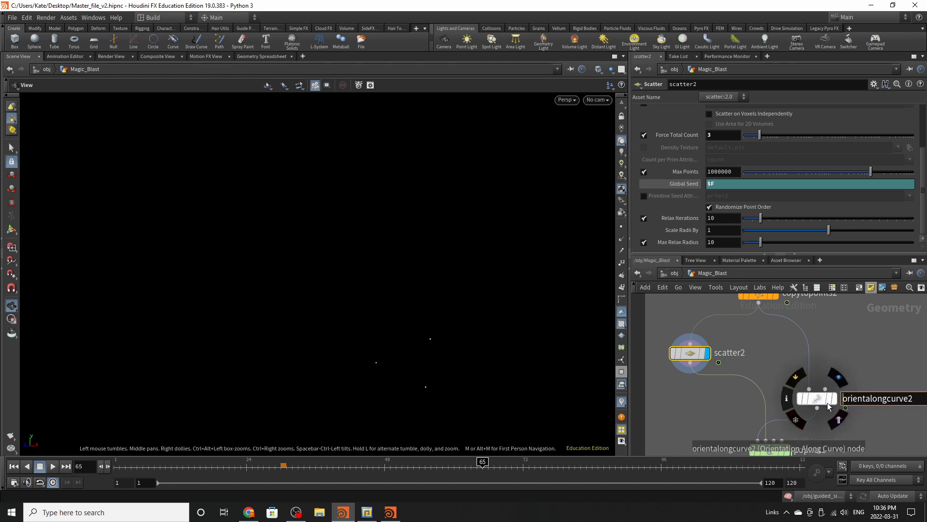
pyautogui.click(833, 398)
pyautogui.click(820, 399)
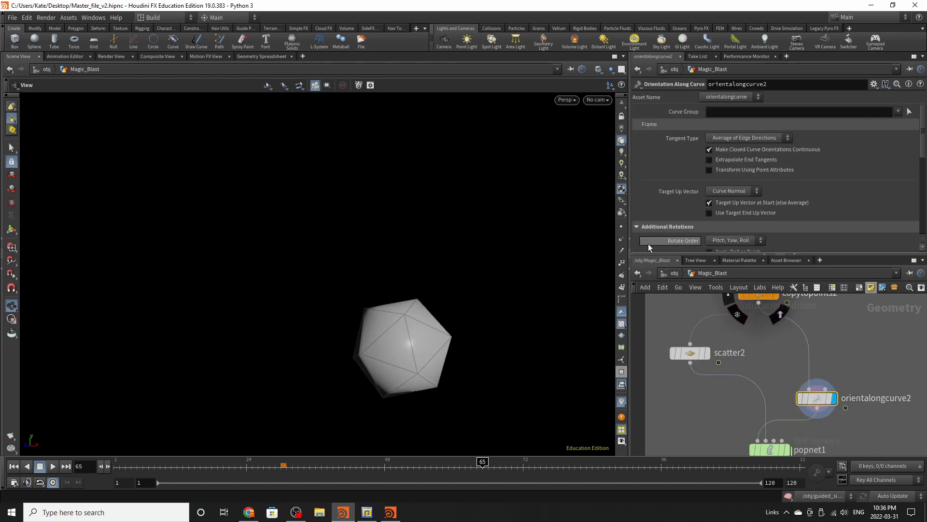
pyautogui.click(622, 238)
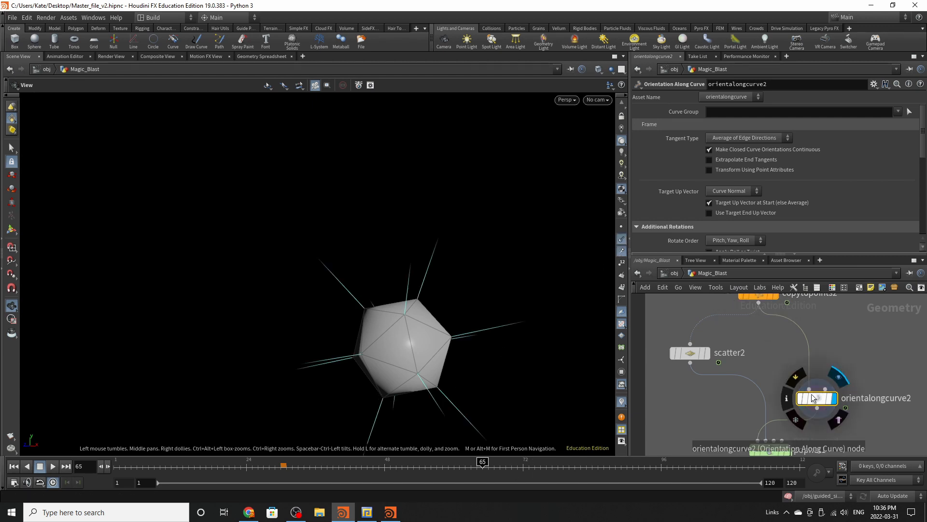
# - Compare the point directions of copytopoints2 and orientalongcurve2, leaving orientalongcurve2 displayed
pyautogui.scroll(-2, 761, 350)
pyautogui.click(770, 302)
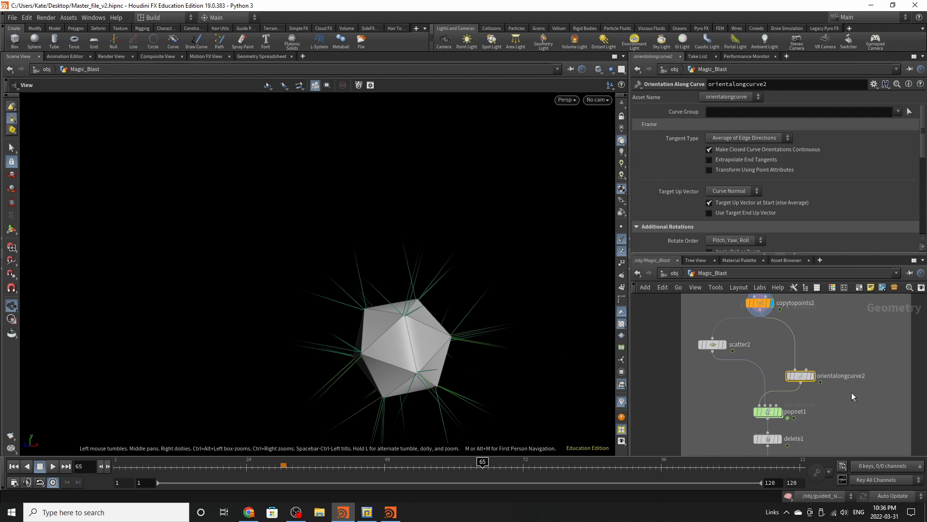
pyautogui.scroll(2, 851, 396)
pyautogui.click(804, 373)
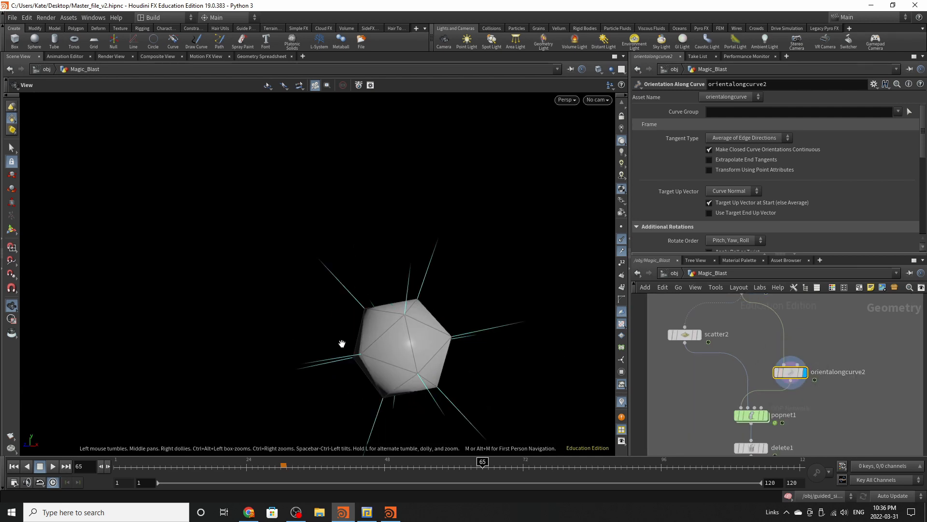
pyautogui.scroll(2, 779, 440)
# - Return to the first frame and display popnet1 with its parameters, viewing the whole particle simulation
pyautogui.click(11, 468)
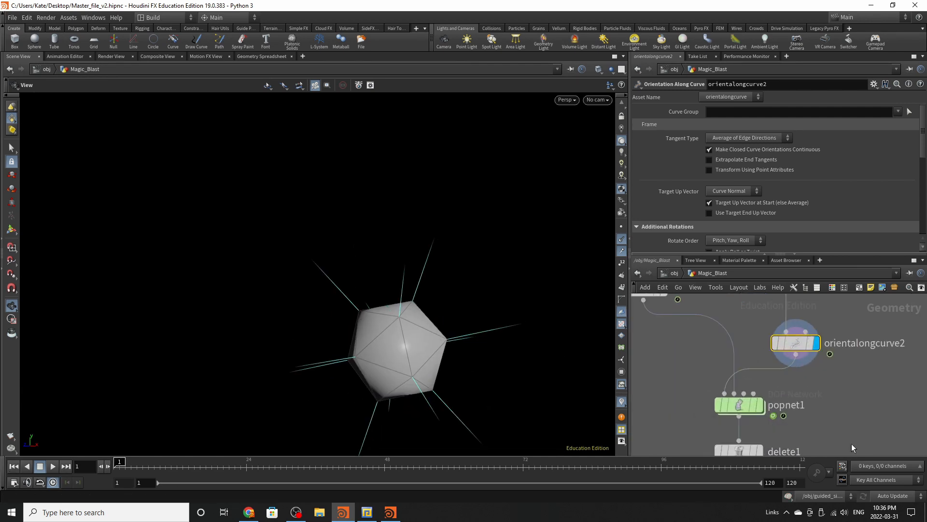
pyautogui.click(760, 405)
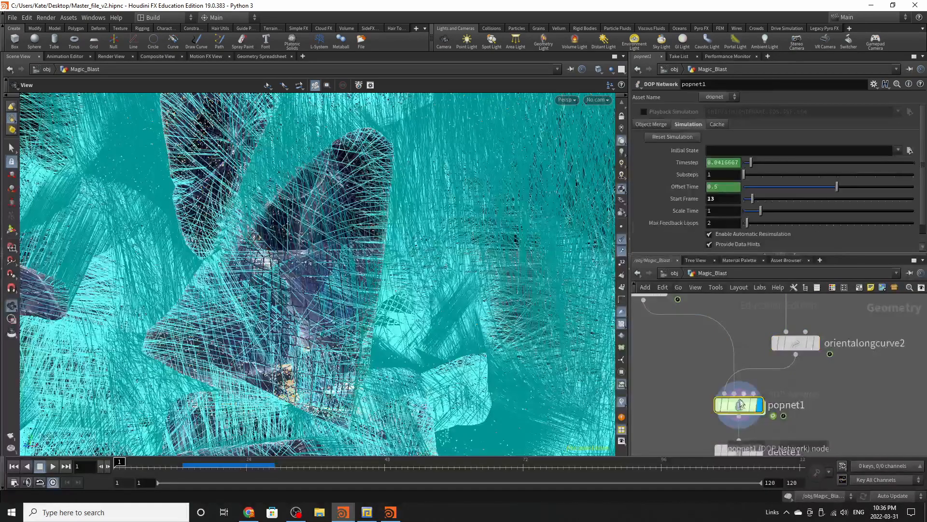
pyautogui.moveTo(401, 331); pyautogui.dragTo(4, 412, button='right')
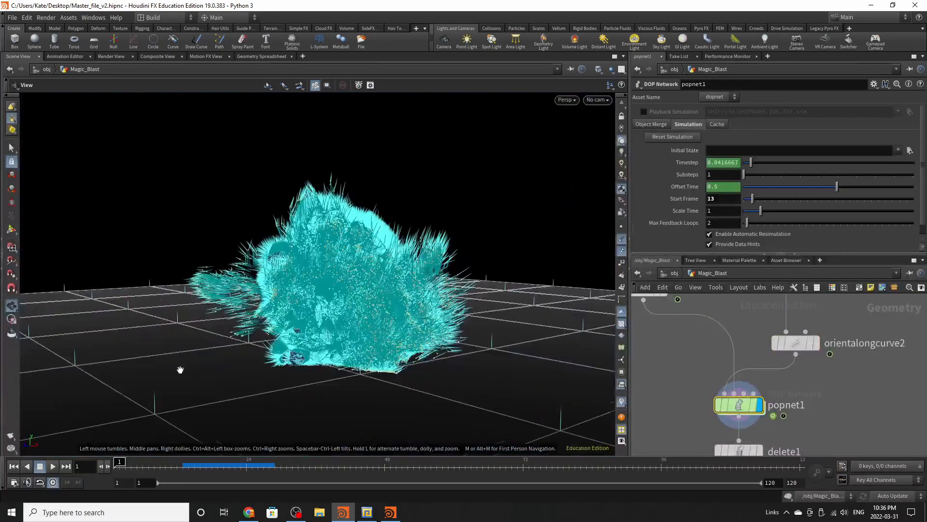
pyautogui.moveTo(180, 370); pyautogui.dragTo(312, 329)
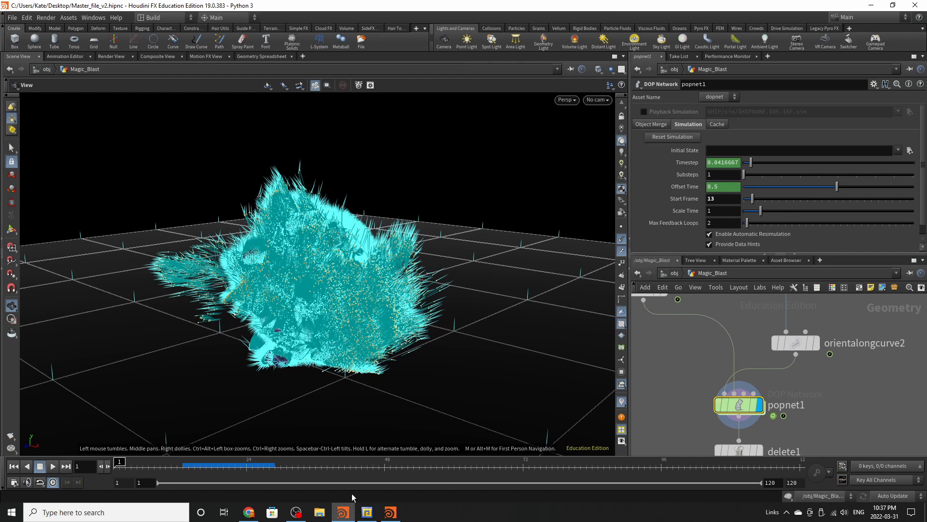
# - Hide the point direction markers and scrub popnet1's particle simulation to frame 28
pyautogui.click(182, 472)
pyautogui.moveTo(200, 468); pyautogui.dragTo(229, 467)
pyautogui.click(622, 239)
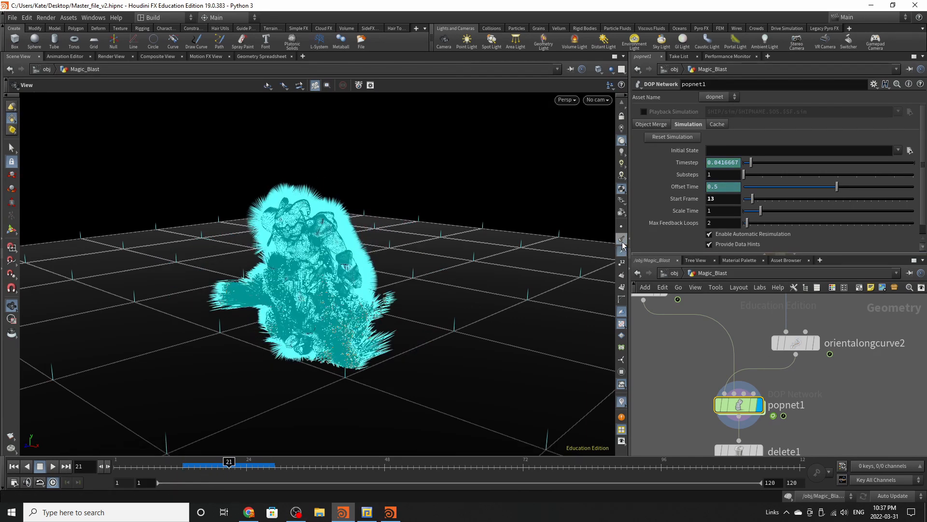
pyautogui.click(622, 251)
pyautogui.moveTo(215, 468); pyautogui.dragTo(269, 469)
# - Go inside popnet1 and lay out all of its nodes
pyautogui.doubleClick(739, 405)
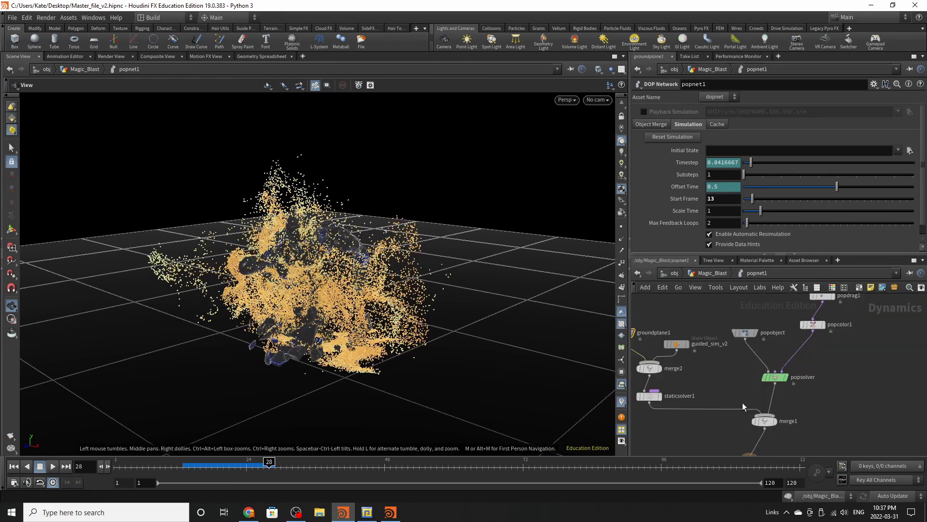
pyautogui.press('l')
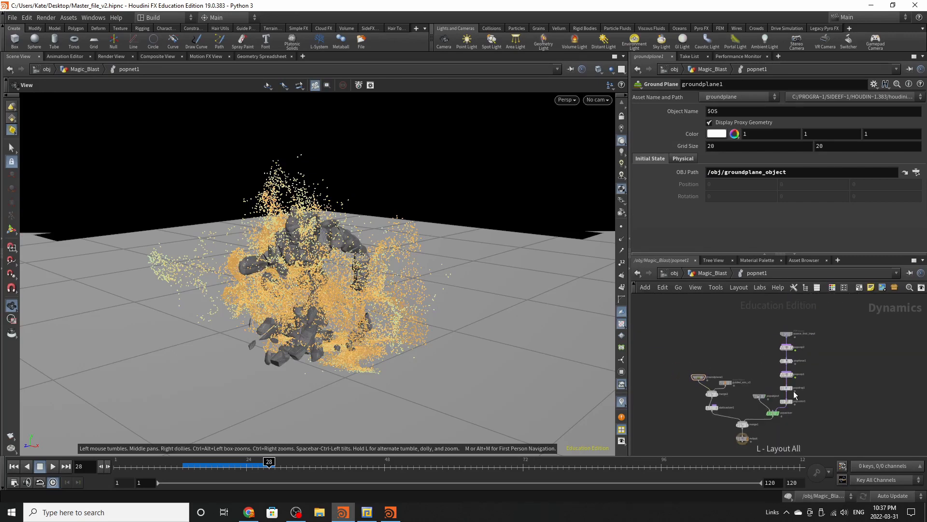
pyautogui.scroll(5, 790, 322)
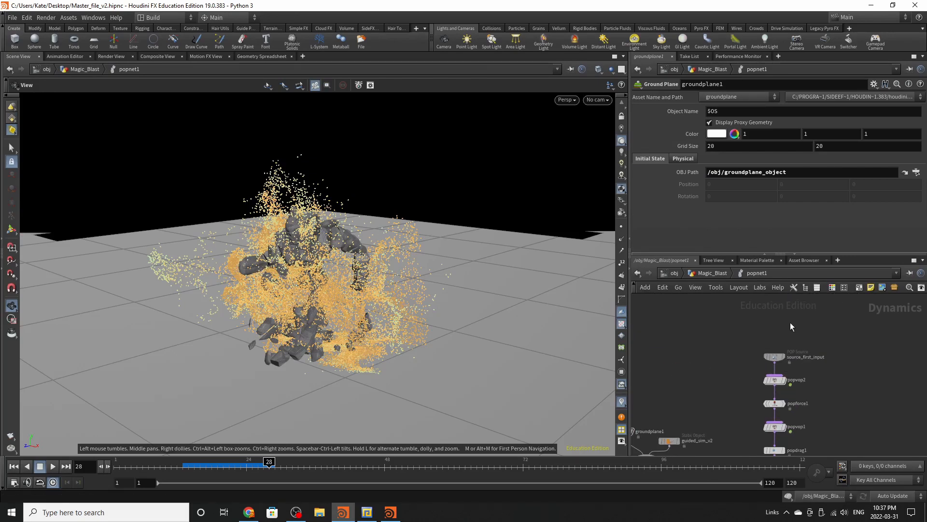
# - Review the Source and Birth settings of source_first_input, scrubbing the timeline to check the particle emission
pyautogui.click(766, 385)
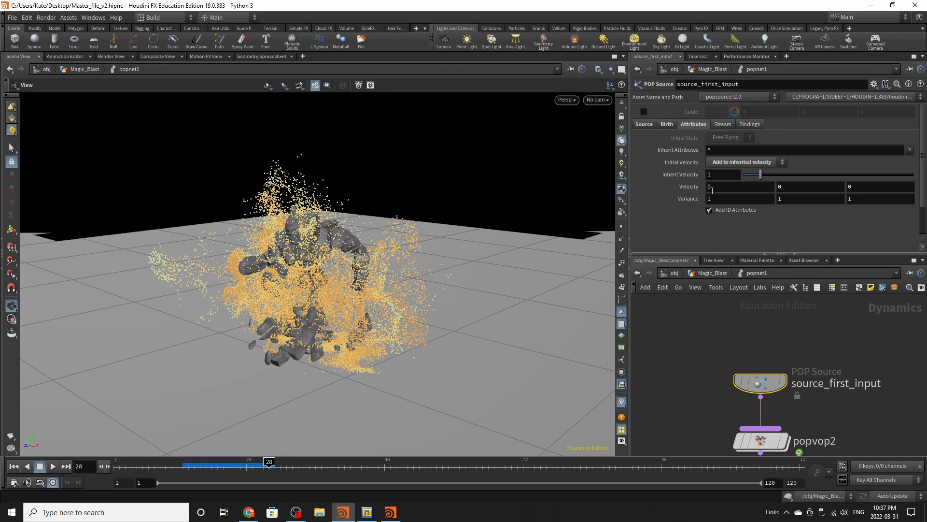
pyautogui.click(640, 125)
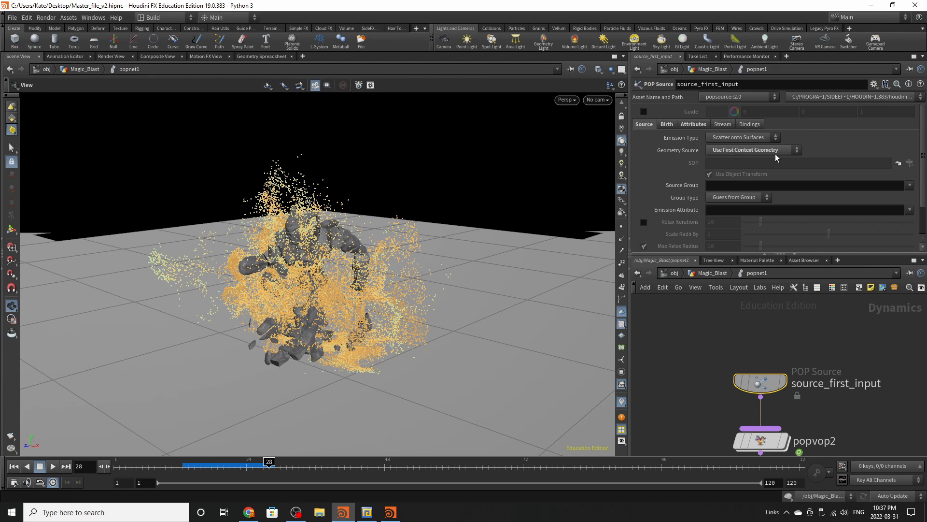
pyautogui.click(666, 124)
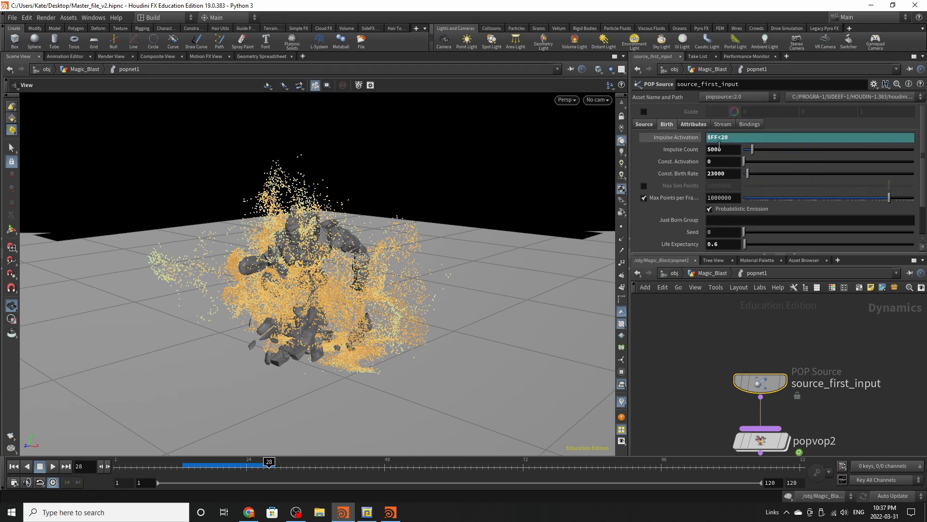
pyautogui.moveTo(193, 466); pyautogui.dragTo(277, 465)
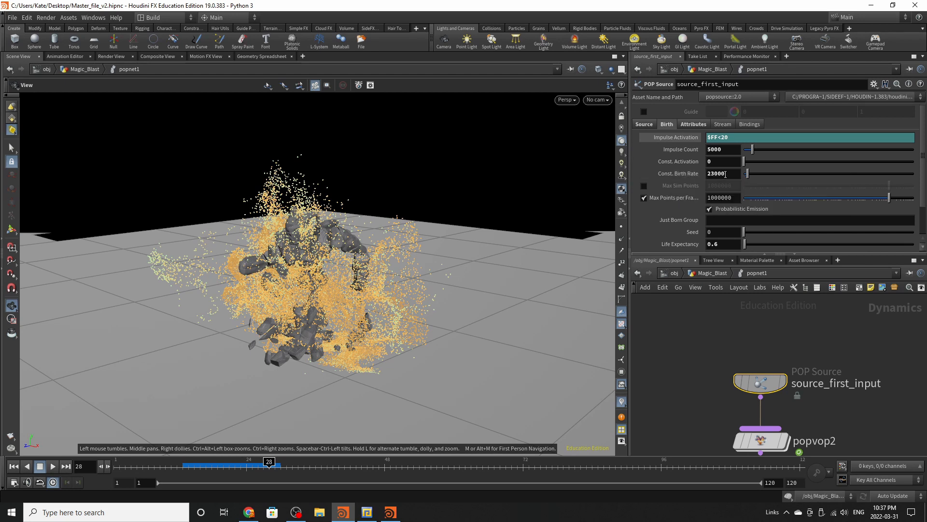
pyautogui.scroll(-2, 685, 204)
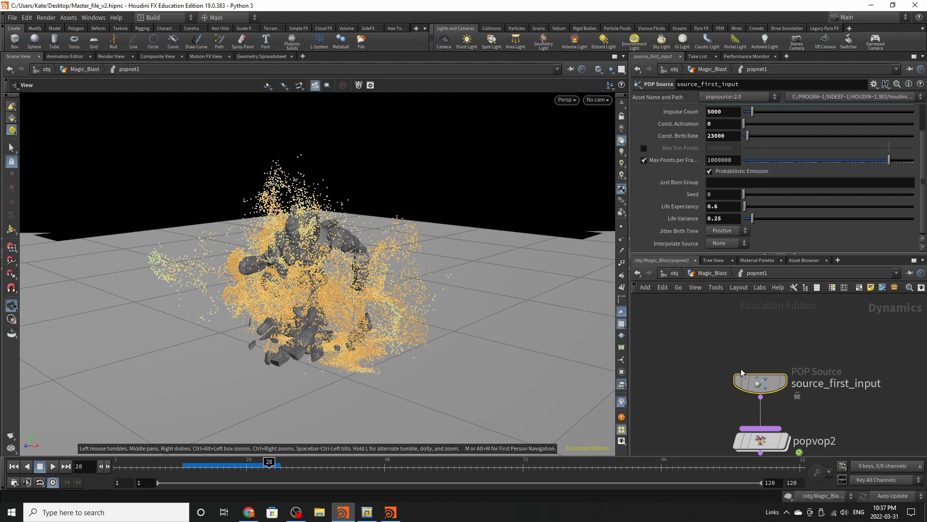
# - Show popvop2's parameters and go inside its VOP network
pyautogui.scroll(2, 742, 372)
pyautogui.click(723, 374)
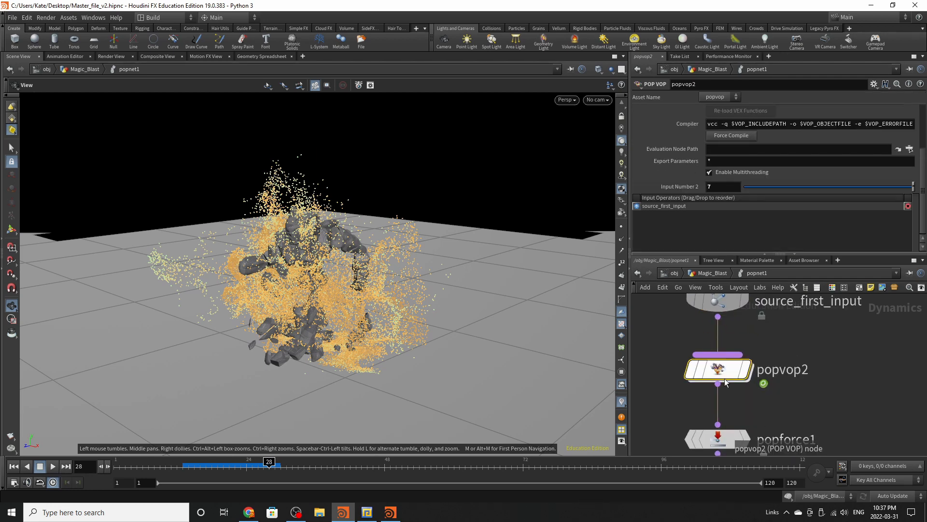
pyautogui.doubleClick(724, 380)
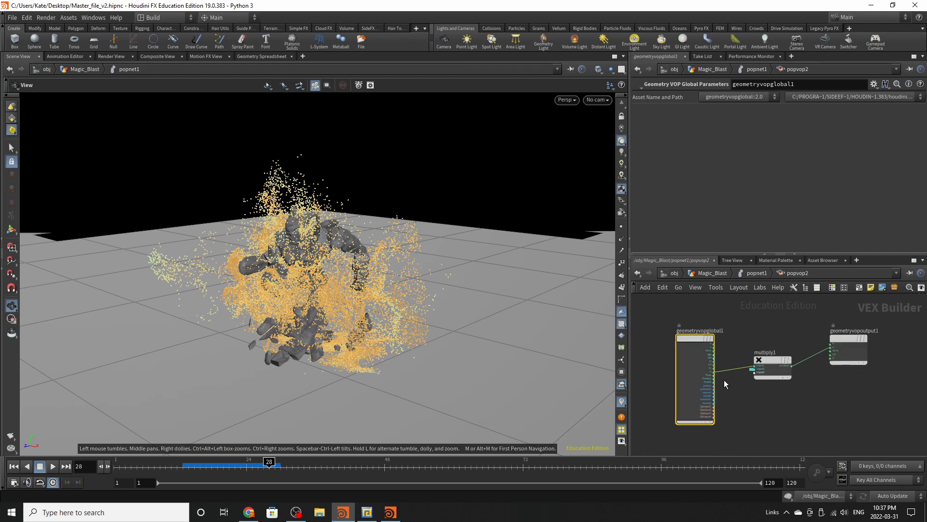
pyautogui.scroll(2, 792, 365)
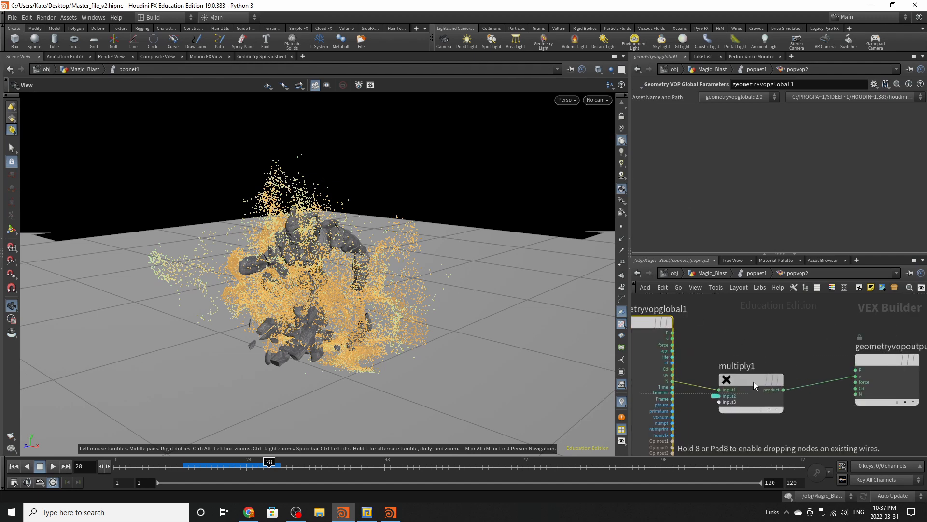
# - Align geometryvopoutput1 and multiply1 so the connection from N through multiply1 to v is easy to follow
pyautogui.moveTo(882, 358); pyautogui.dragTo(867, 377)
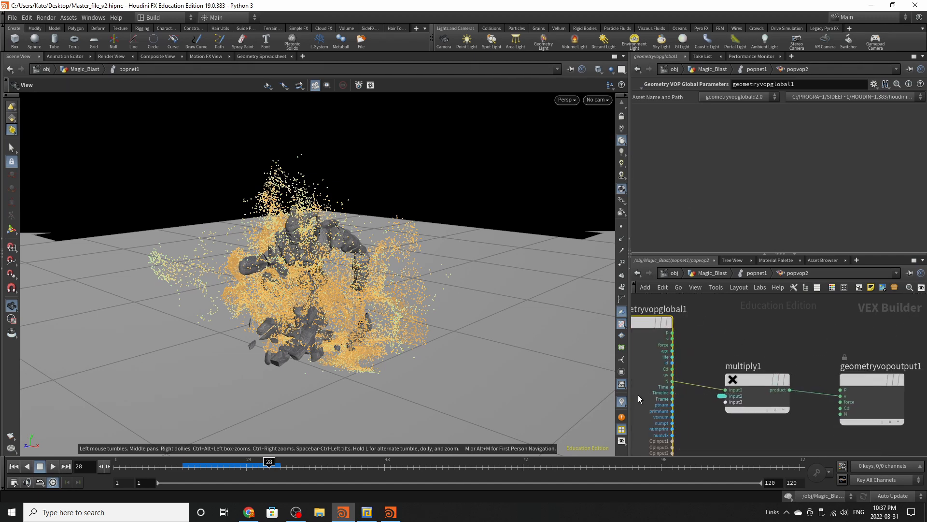
pyautogui.click(672, 381)
pyautogui.moveTo(755, 382); pyautogui.dragTo(756, 388)
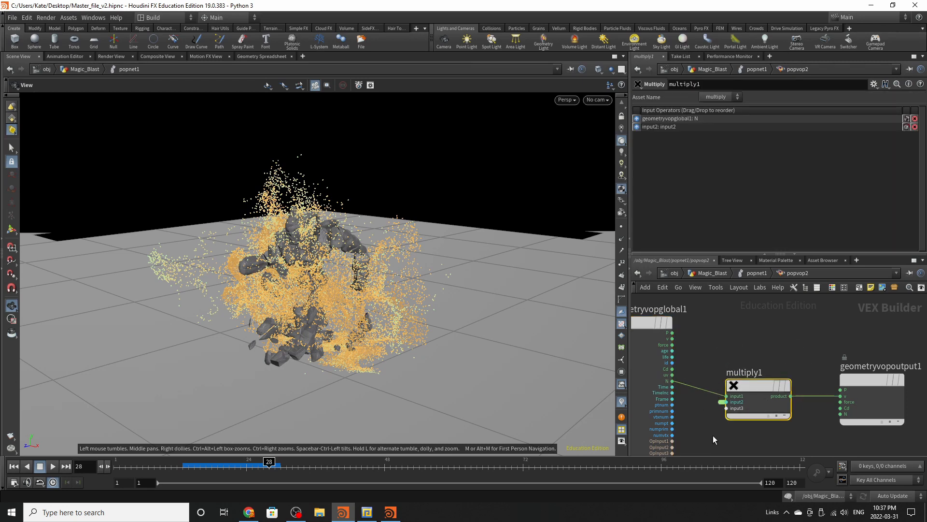
pyautogui.scroll(1, 681, 393)
pyautogui.scroll(-1, 665, 382)
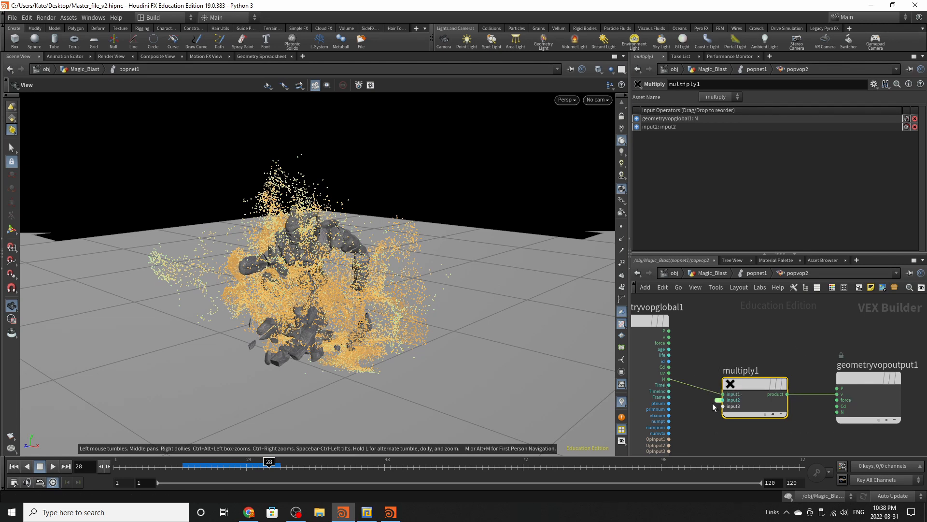
# - Return to the popnet1 network and scrub from frame 23 to 28 to examine popvop2's effect on the particles
pyautogui.click(751, 273)
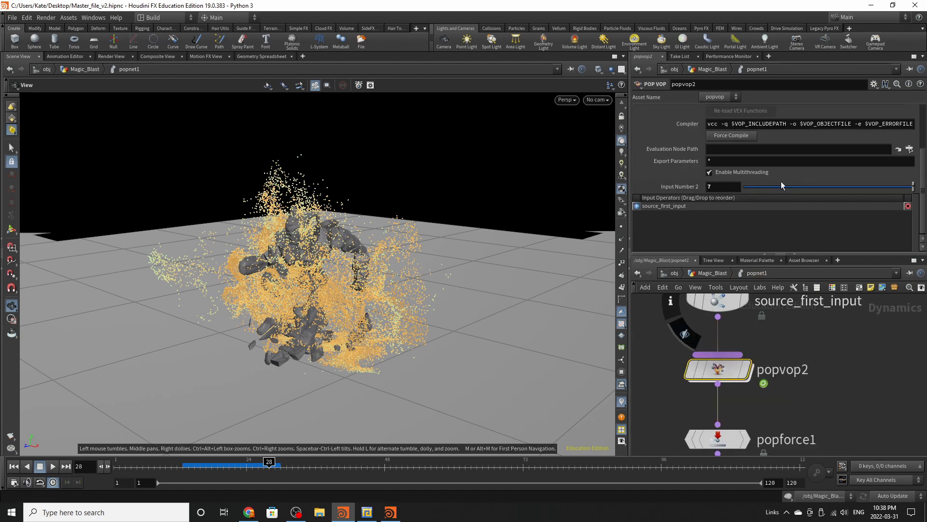
pyautogui.click(242, 467)
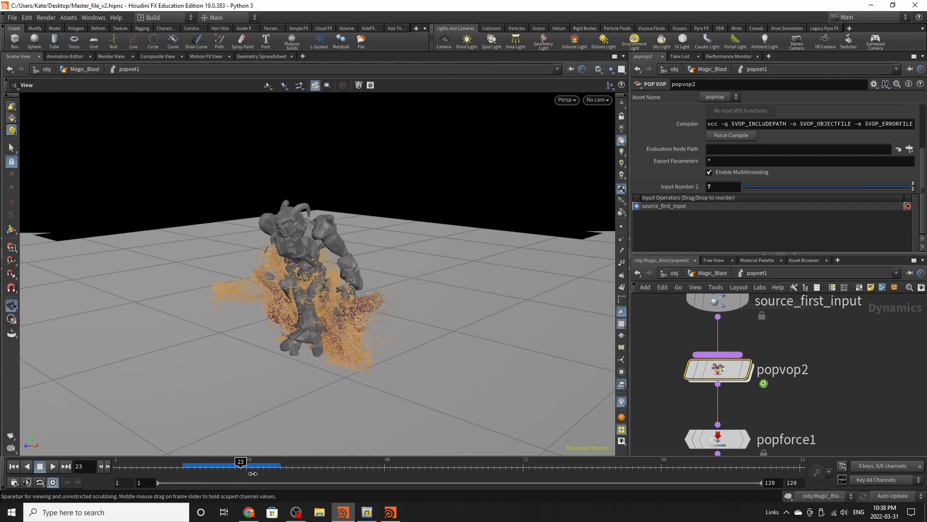
pyautogui.moveTo(253, 473); pyautogui.dragTo(270, 473)
# - Show popforce1's parameters to examine its noise settings
pyautogui.scroll(-2, 745, 301)
pyautogui.scroll(1, 740, 388)
pyautogui.click(719, 401)
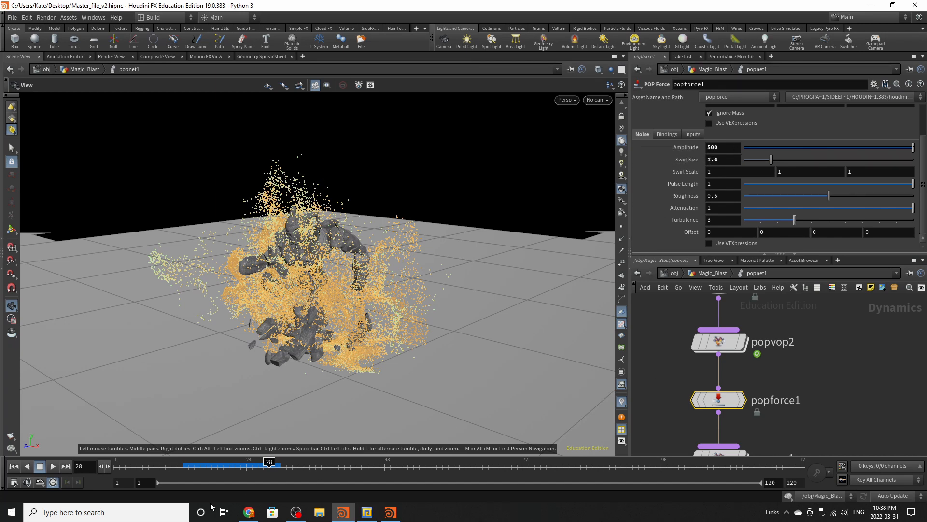
# - Scrub back to frame 25, show popvop1's color ramp and go inside its VOP network
pyautogui.moveTo(215, 470); pyautogui.dragTo(252, 469)
pyautogui.scroll(-2, 858, 424)
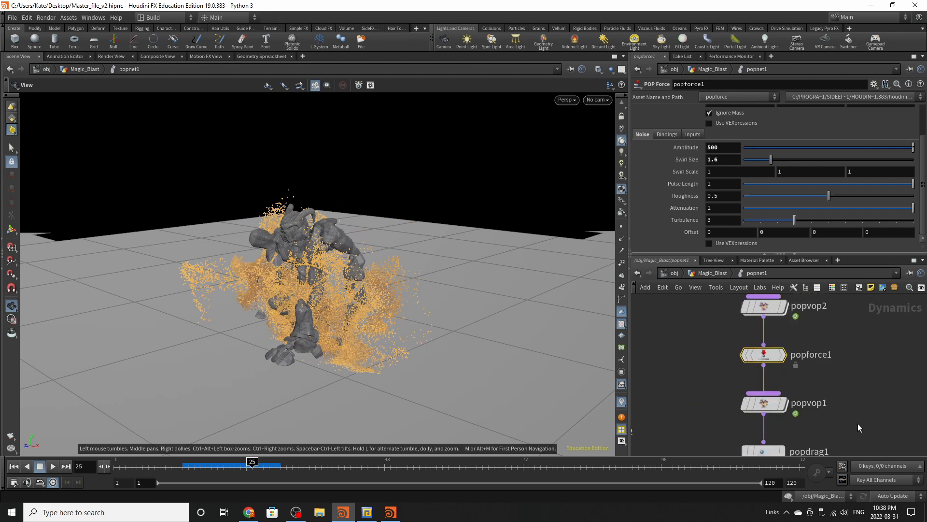
pyautogui.scroll(1, 858, 423)
pyautogui.click(759, 404)
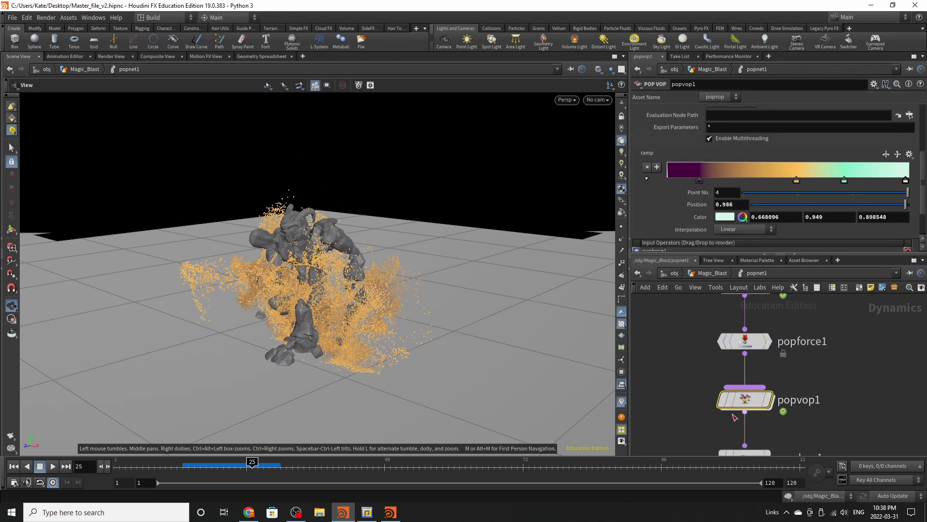
pyautogui.moveTo(737, 408)
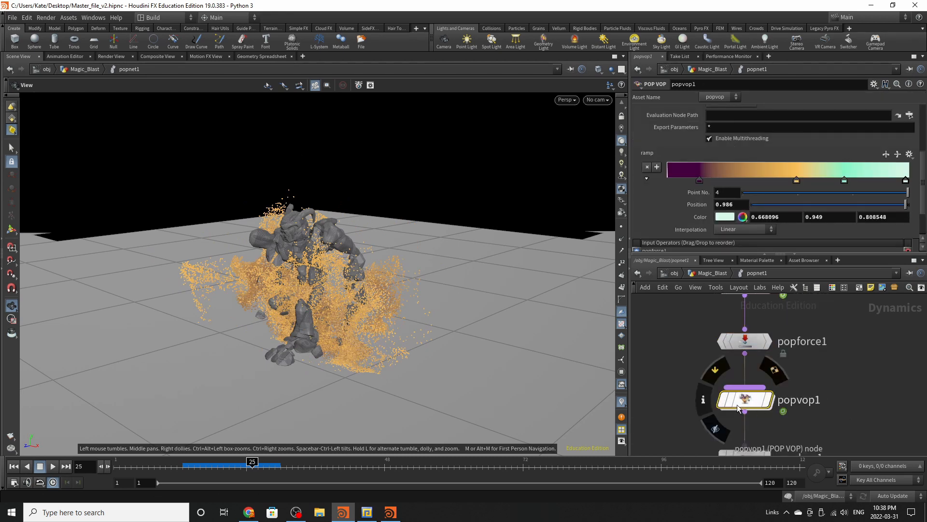
pyautogui.doubleClick(737, 408)
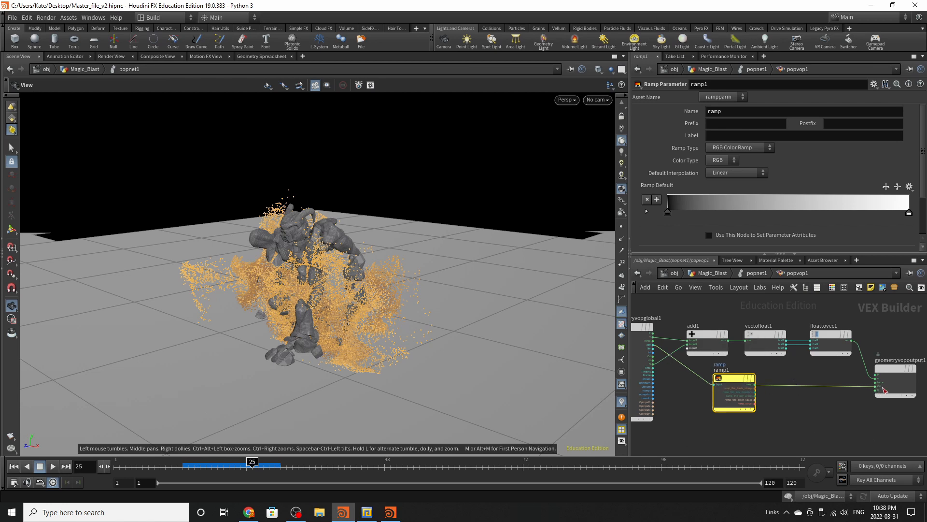
# - Examine the connections from the global parameters to ramp1 and add1, and show add1's inputs
pyautogui.scroll(5, 873, 375)
pyautogui.scroll(-5, 866, 389)
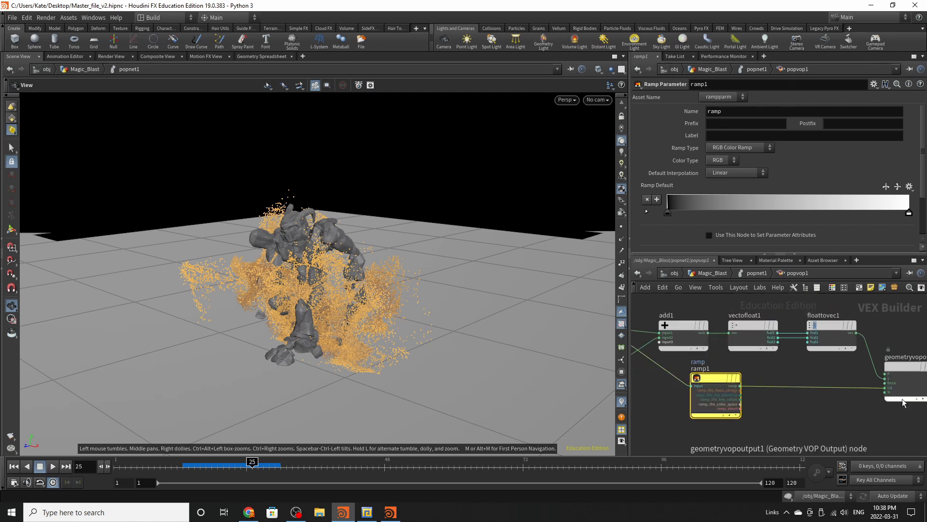
pyautogui.scroll(4, 667, 346)
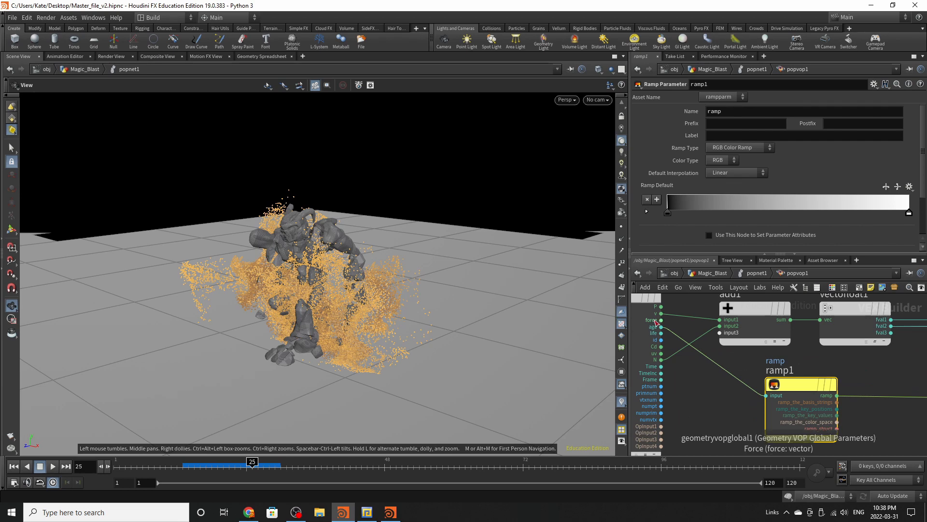
pyautogui.scroll(-3, 712, 409)
pyautogui.scroll(2, 712, 410)
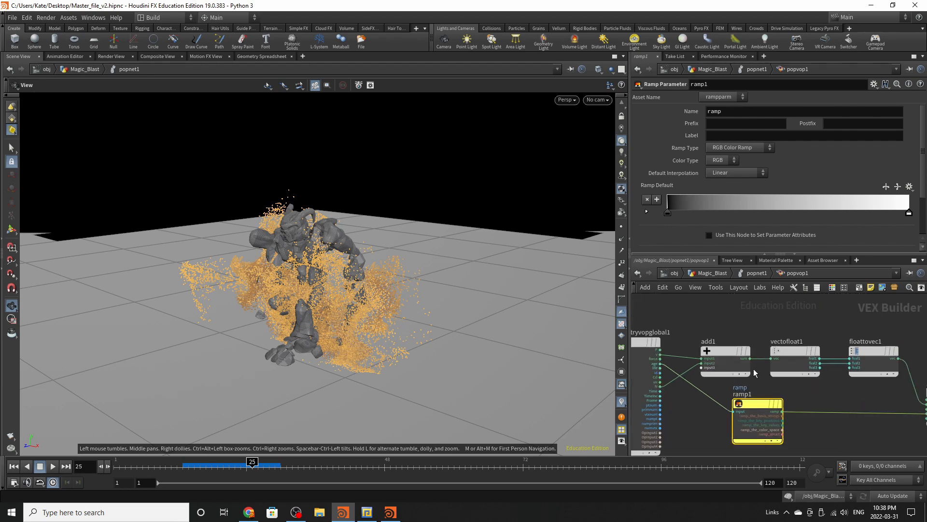
pyautogui.click(722, 349)
pyautogui.scroll(1, 683, 375)
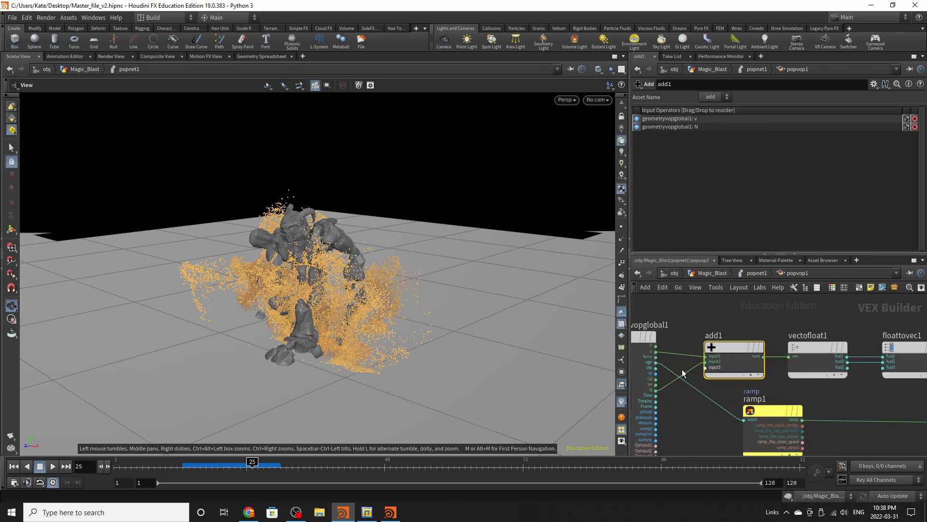
# - Follow the chain from add1 through vectofloat1 to floattovec1 and show floattovec1's parameters
pyautogui.click(803, 348)
pyautogui.scroll(-2, 736, 358)
pyautogui.scroll(2, 877, 357)
pyautogui.click(843, 372)
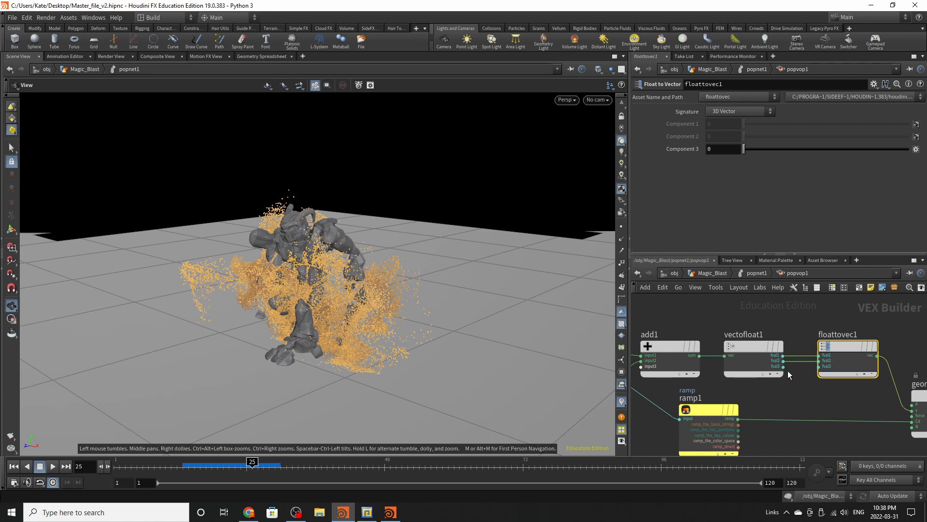
pyautogui.scroll(-2, 787, 370)
# - Return to the popnet1 network and show popdrag1's parameters to examine its air resistance
pyautogui.click(750, 273)
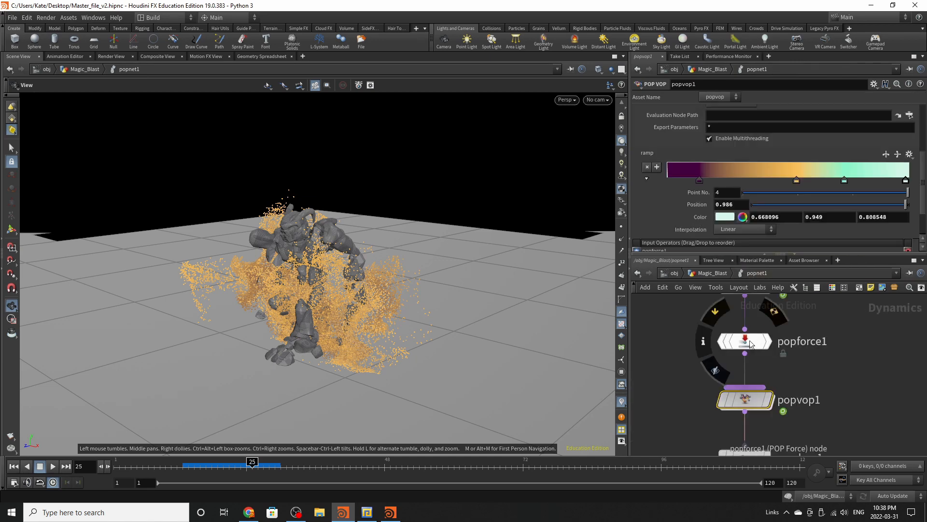
pyautogui.click(742, 356)
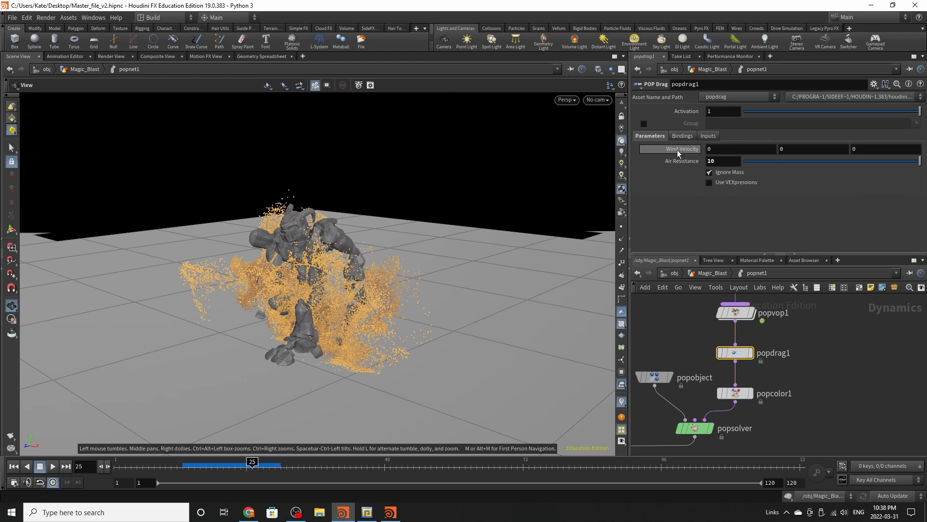
pyautogui.scroll(1, 729, 395)
# - Show popcolor1's color settings and alpha ramp, and scrub to frame 26 to examine the particles
pyautogui.click(735, 393)
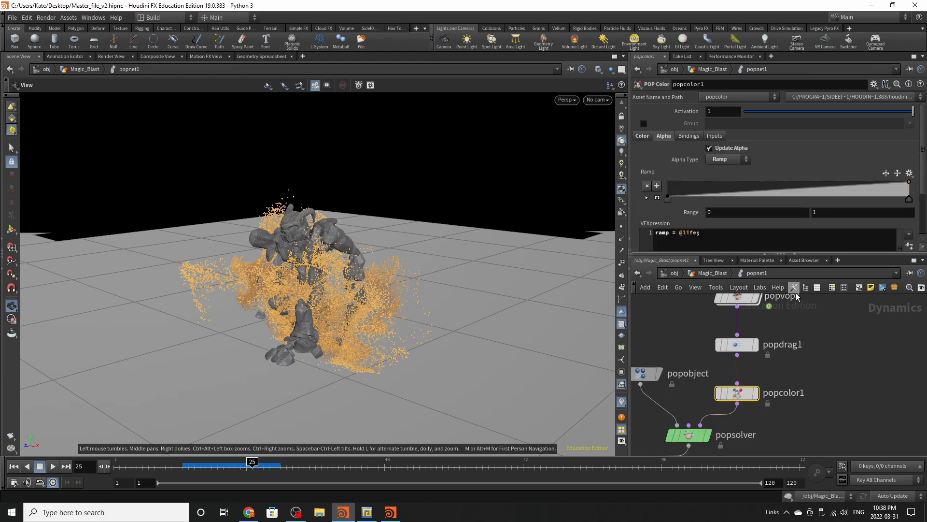
pyautogui.click(644, 135)
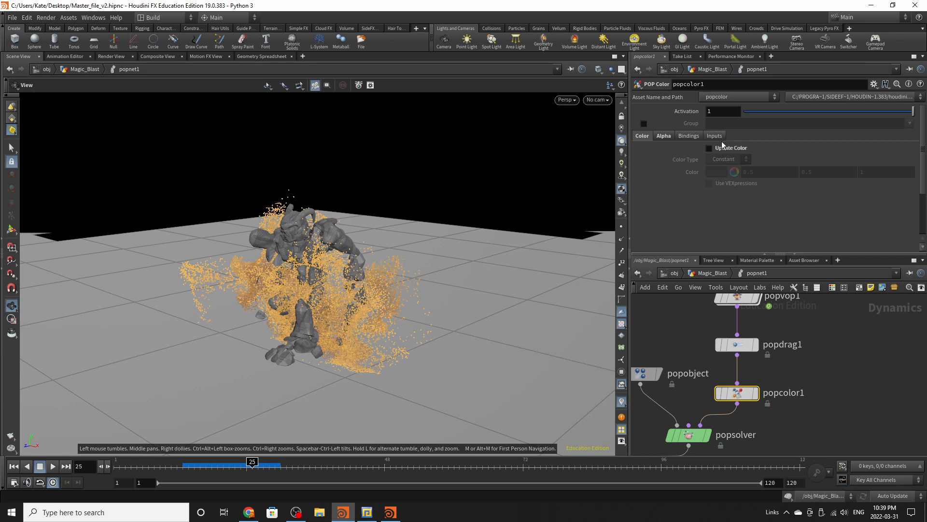
pyautogui.click(673, 135)
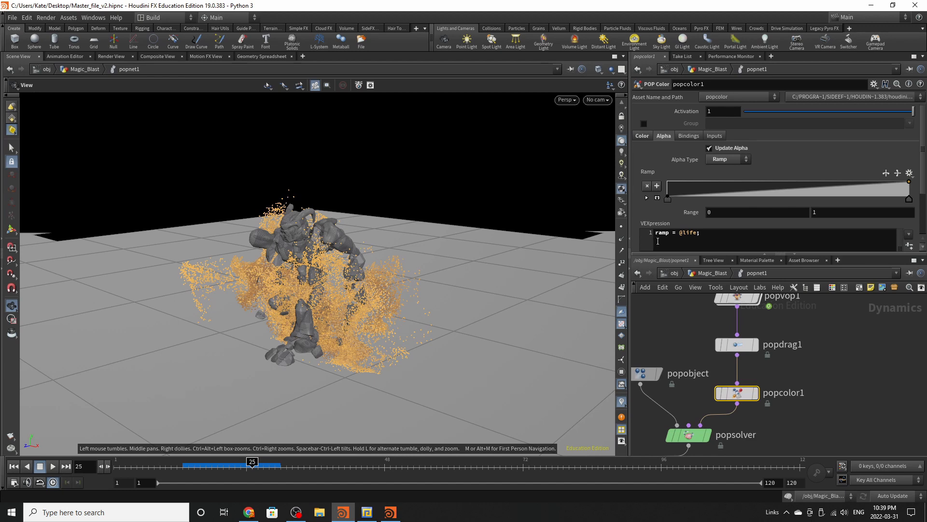
pyautogui.moveTo(203, 466); pyautogui.dragTo(258, 479)
# - Show popsolver's substep settings and popobject's physical parameters
pyautogui.moveTo(691, 442); pyautogui.dragTo(727, 391, button='middle')
pyautogui.click(727, 389)
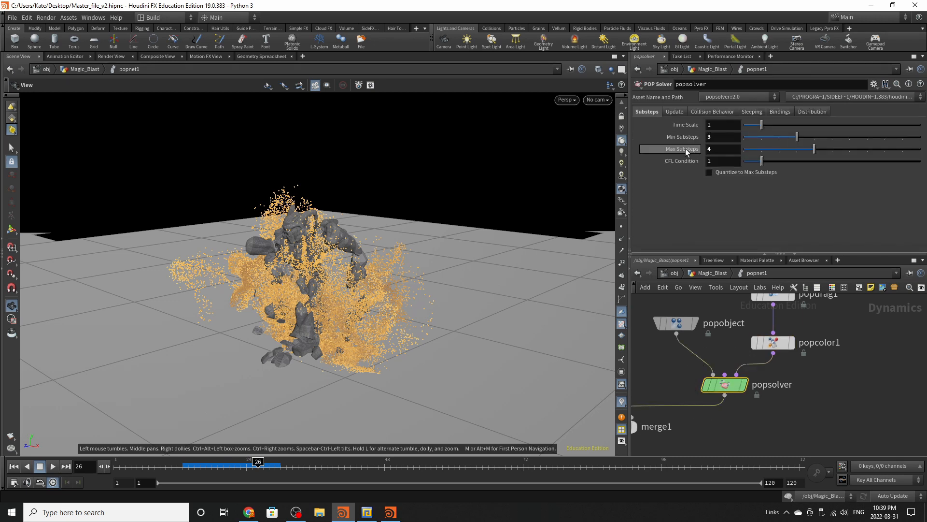
pyautogui.click(677, 323)
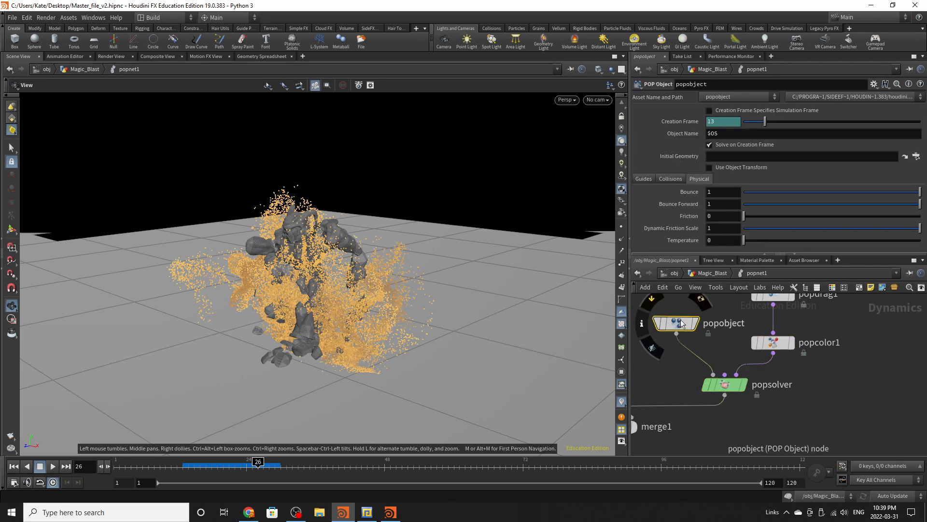
# - Select the collision branch from groundplane1 and guided_sim_v2 down to merge1, and examine how it joins the popsolver branch
pyautogui.scroll(-3, 909, 442)
pyautogui.scroll(-3, 747, 381)
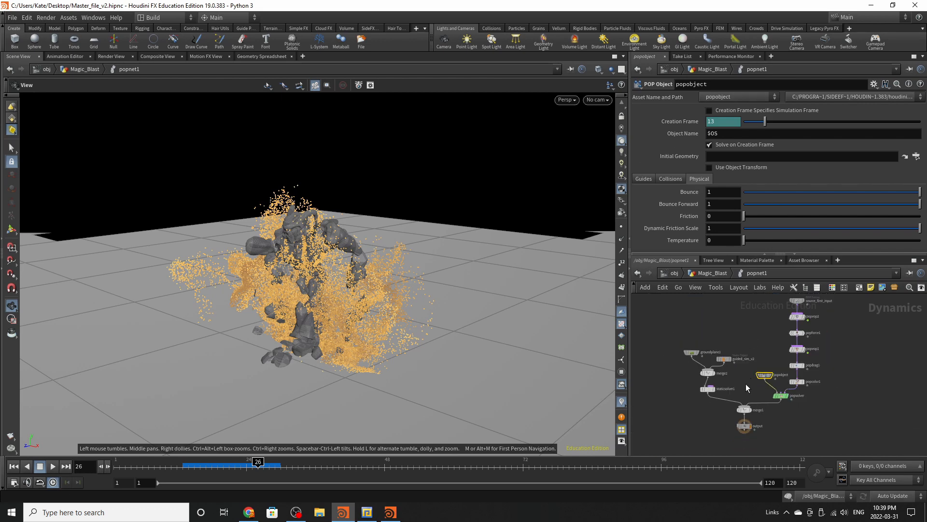
pyautogui.scroll(3, 718, 426)
pyautogui.scroll(-2, 682, 377)
pyautogui.moveTo(669, 320); pyautogui.dragTo(742, 407)
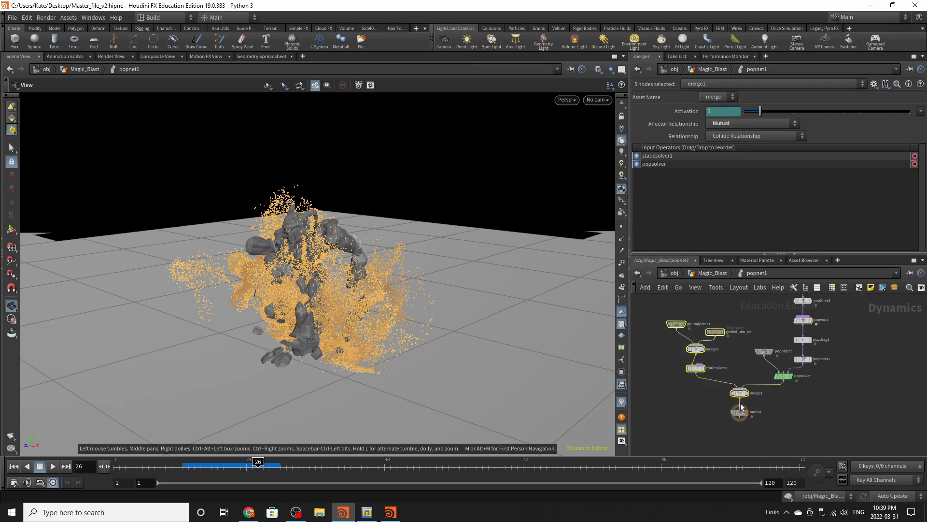
pyautogui.scroll(2, 743, 399)
pyautogui.click(858, 437)
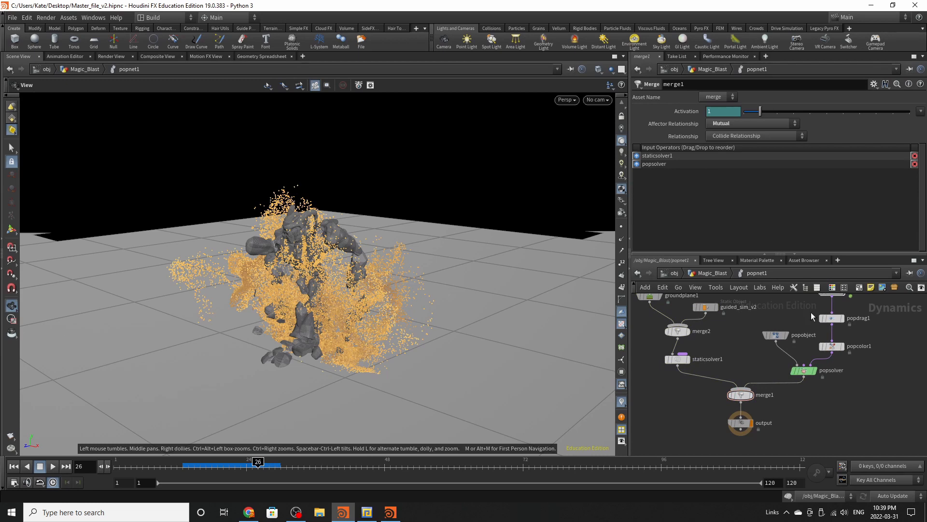
pyautogui.scroll(-3, 721, 421)
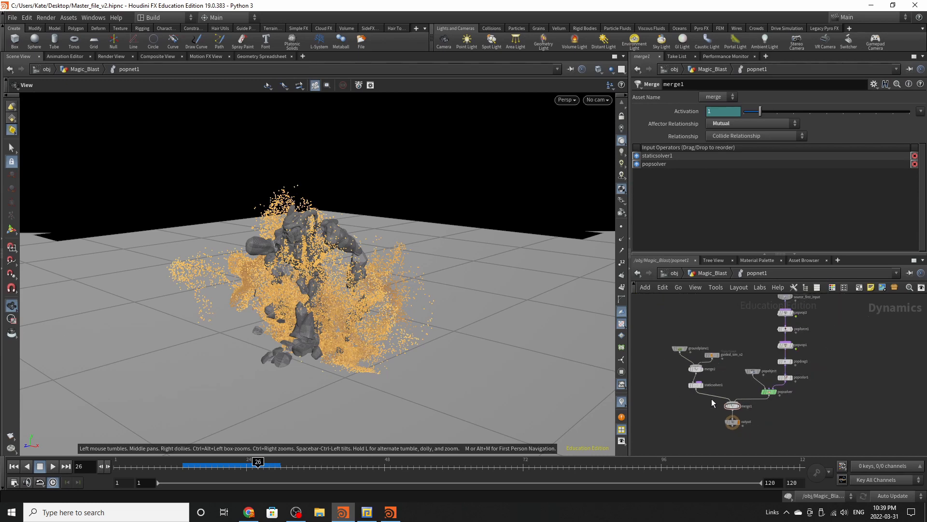
pyautogui.scroll(3, 708, 397)
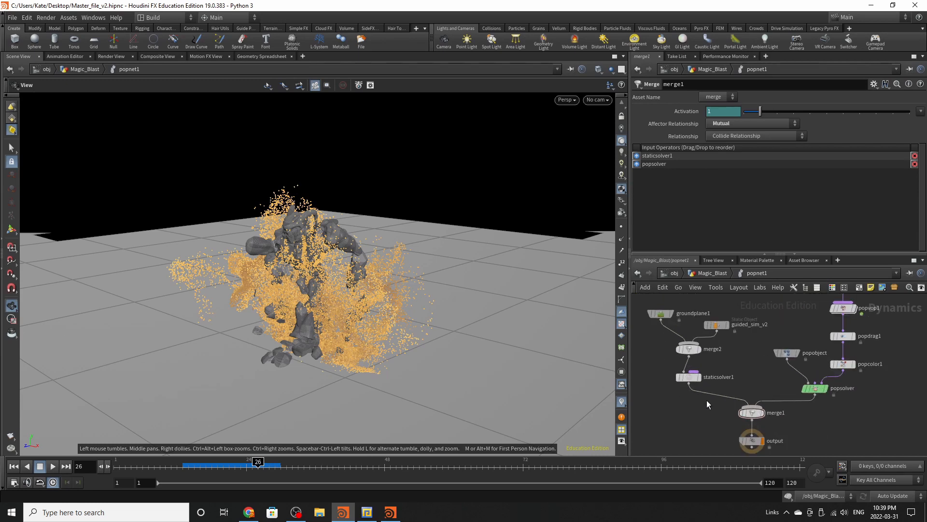
# - Return to the object level and set the scene's update mode to Manual
pyautogui.click(674, 274)
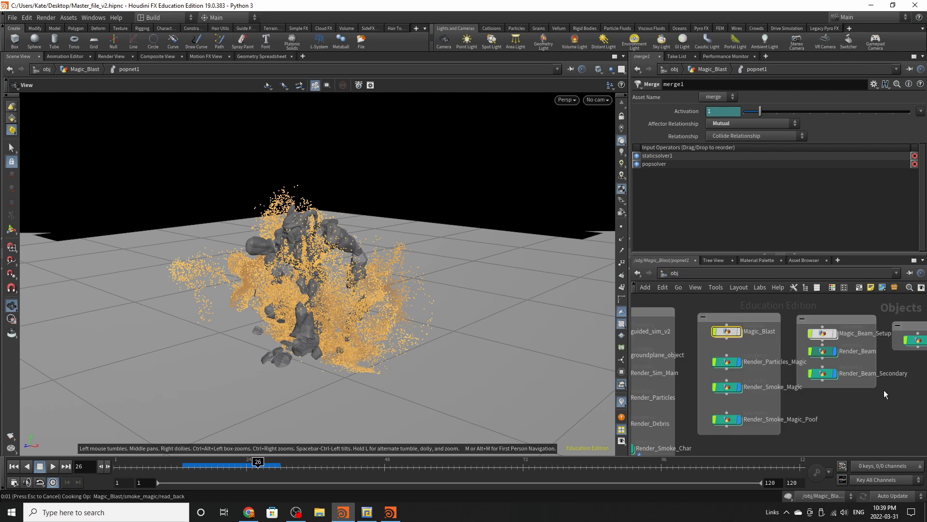
pyautogui.click(904, 497)
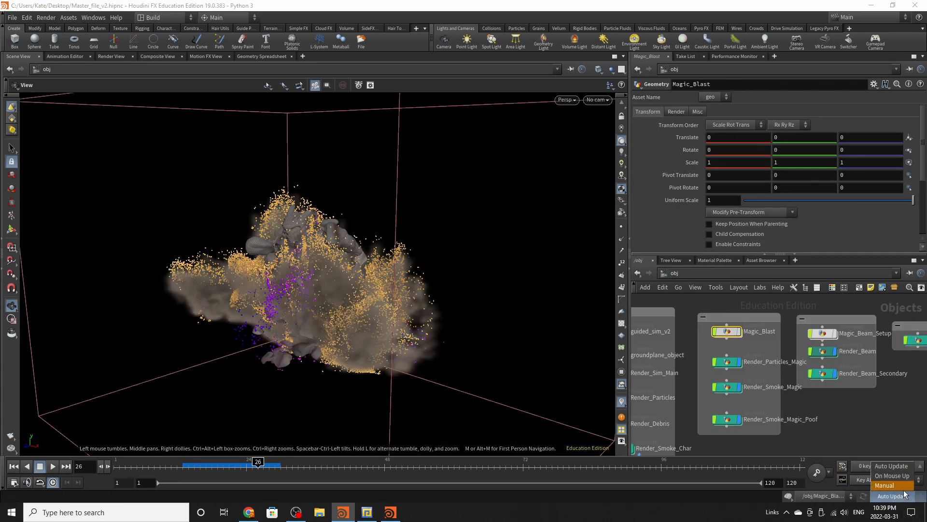
pyautogui.click(885, 485)
# - Inside guided_sim_v2's popnet1, copy the collision nodes groundplane1, guided_sim_v2, merge2, staticsolver1 and merge1
pyautogui.scroll(-3, 758, 369)
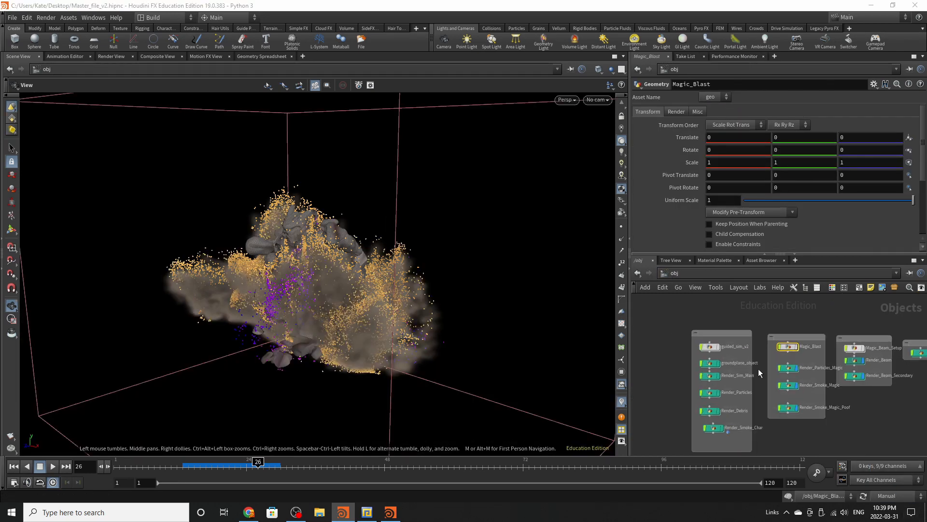
pyautogui.doubleClick(711, 347)
pyautogui.scroll(3, 754, 350)
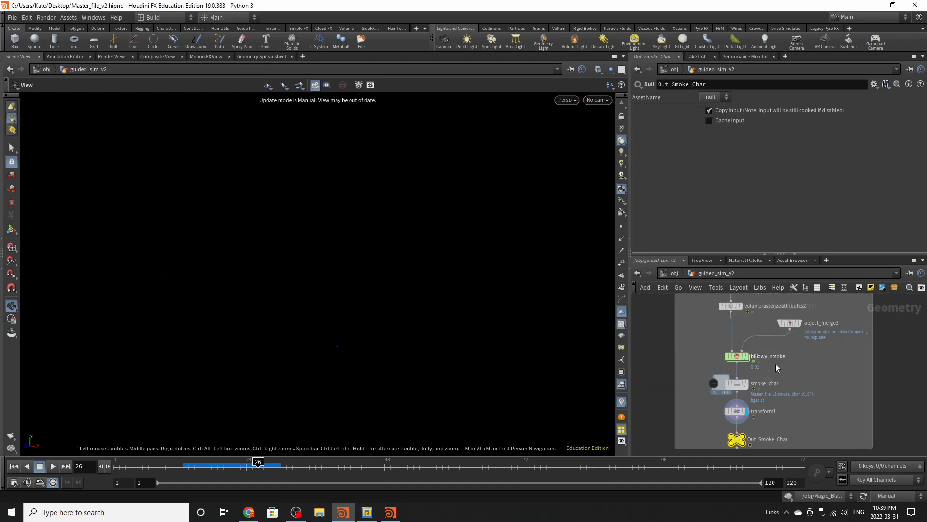
pyautogui.scroll(-6, 794, 331)
pyautogui.scroll(8, 676, 414)
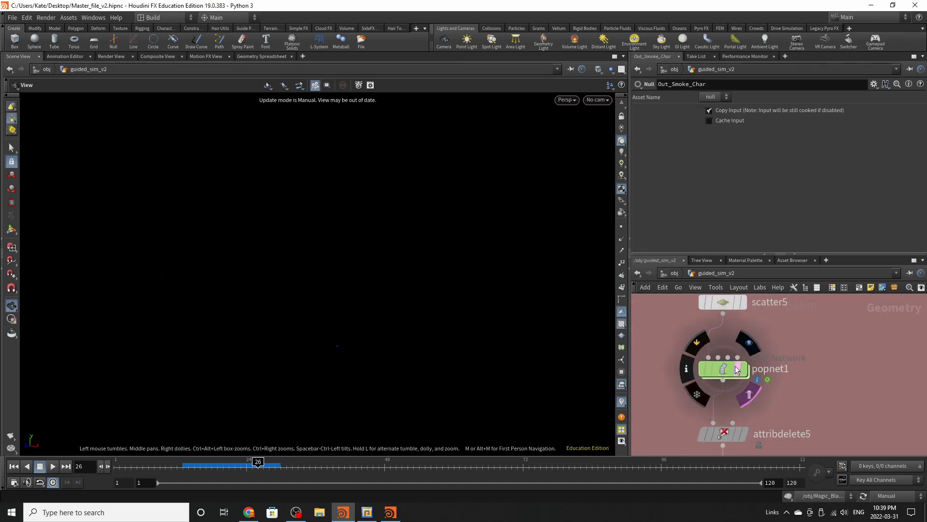
pyautogui.doubleClick(720, 375)
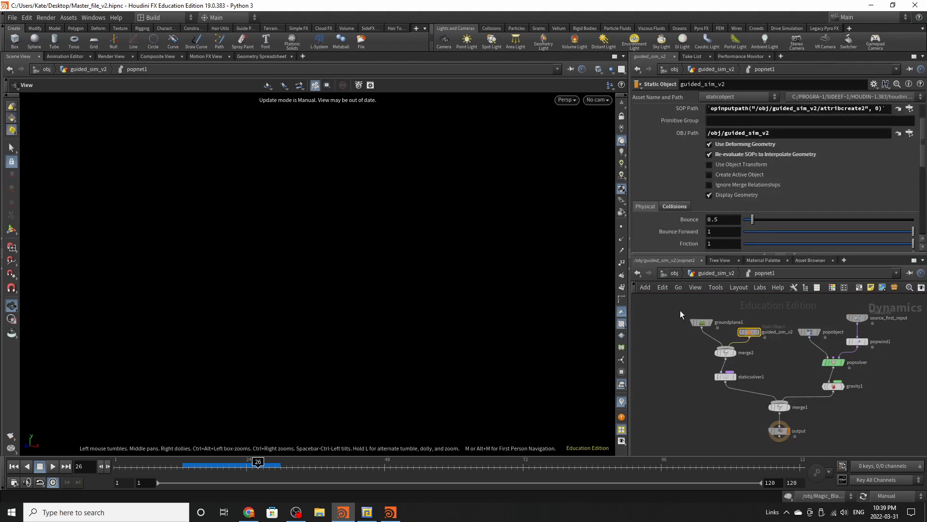
pyautogui.moveTo(680, 310); pyautogui.dragTo(763, 406)
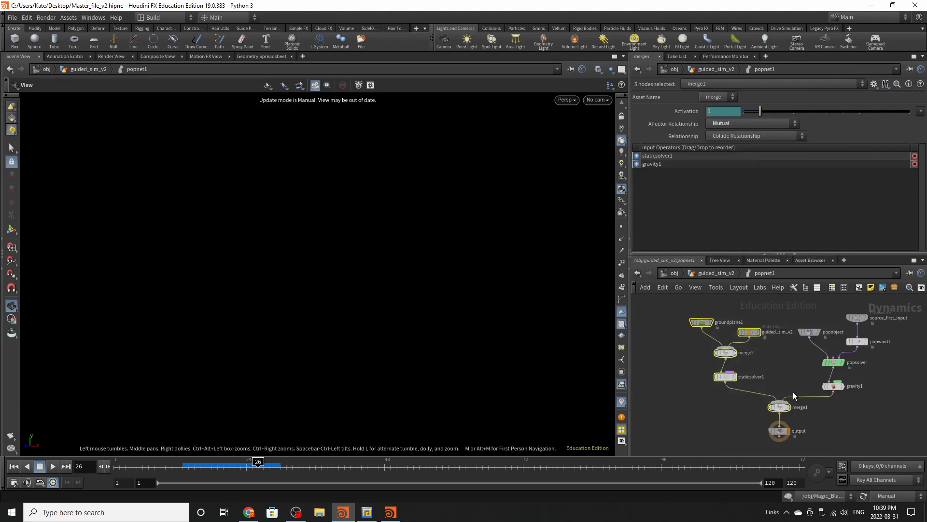
pyautogui.hotkey('ctrl', 'c')
# - Paste the copied collision nodes into Magic_Blast's popnet1 network and delete the pasted copies
pyautogui.click(672, 273)
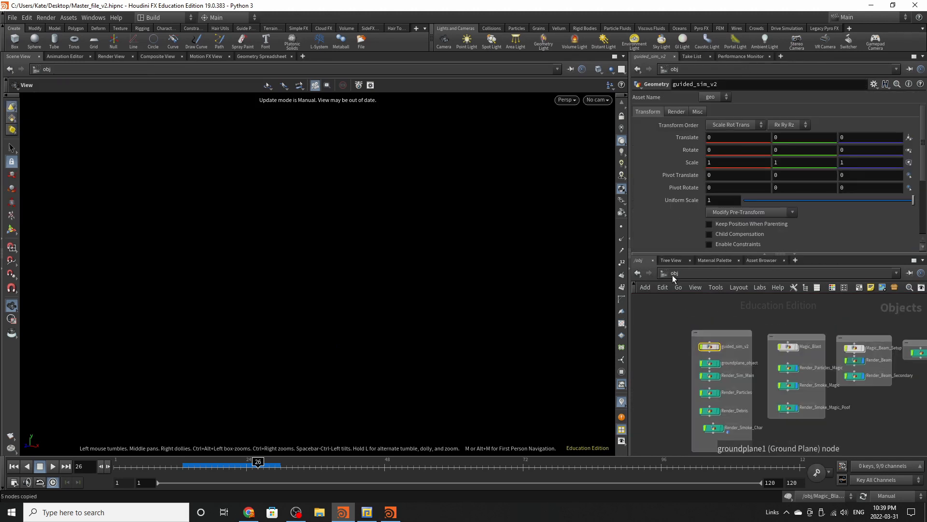
pyautogui.scroll(4, 810, 349)
pyautogui.scroll(-3, 716, 344)
pyautogui.scroll(3, 833, 344)
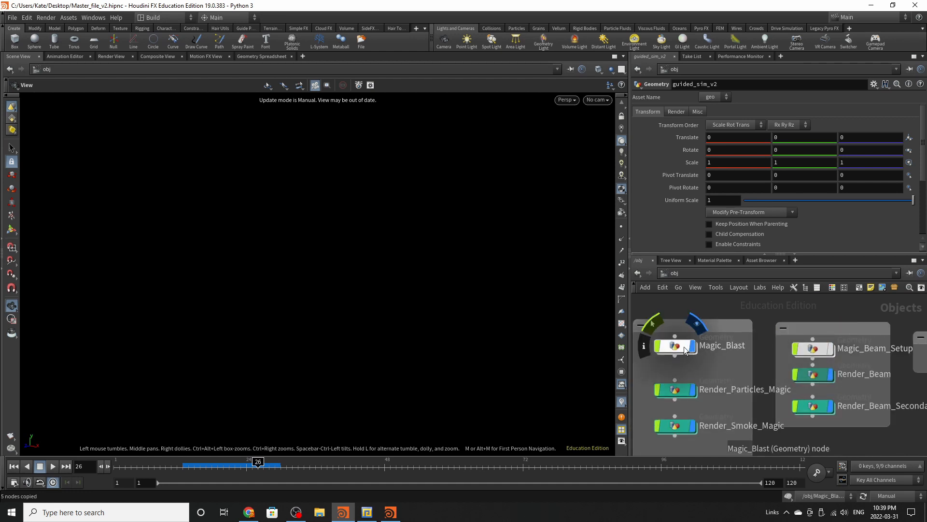
pyautogui.doubleClick(679, 348)
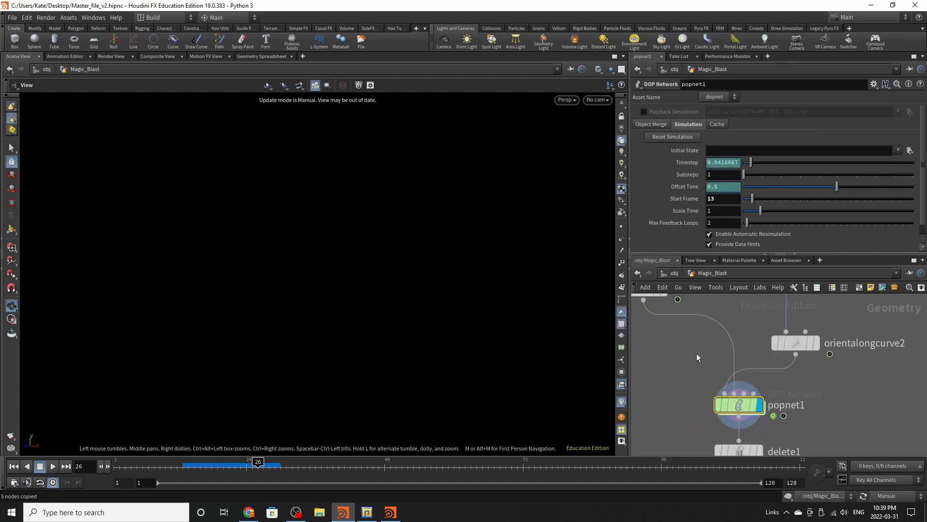
pyautogui.doubleClick(741, 407)
pyautogui.hotkey('ctrl', 'v')
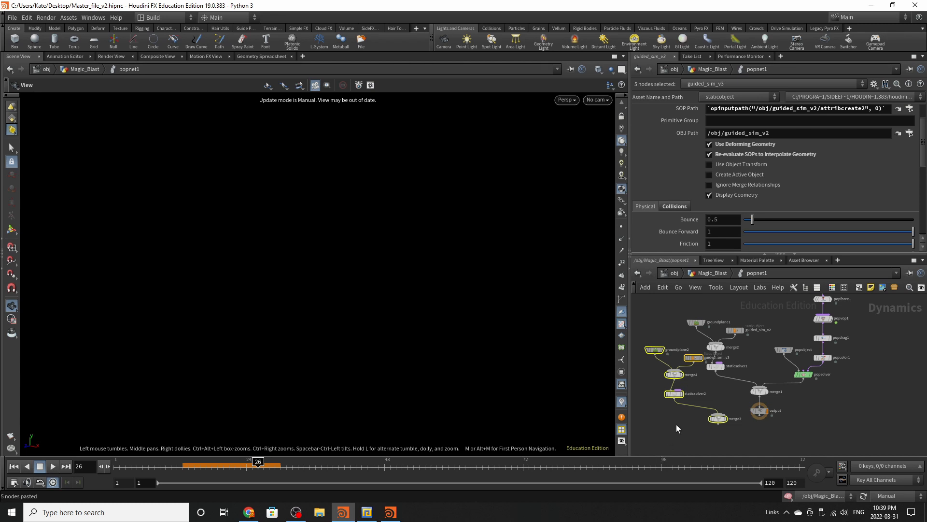
pyautogui.press('Delete')
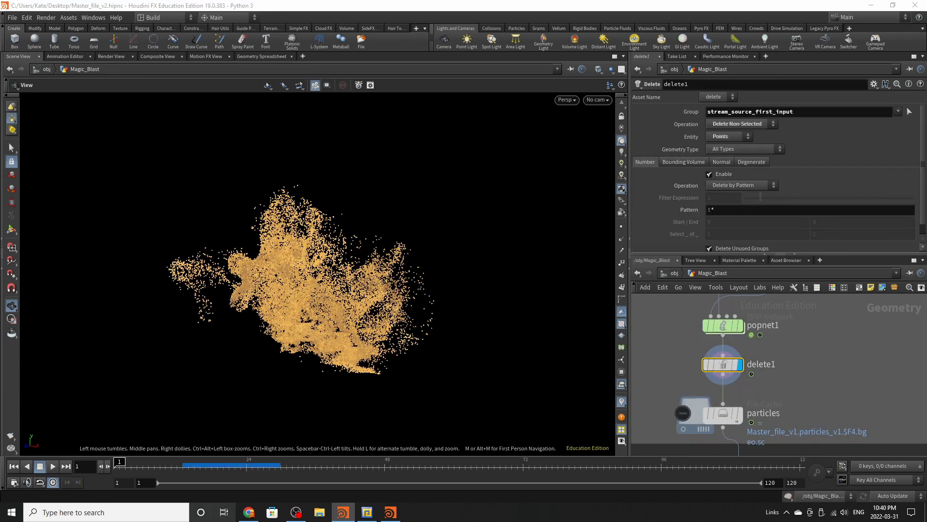
# - Scrub to frame 19 to examine delete1's particles, and display the particles file cache node
pyautogui.moveTo(131, 472); pyautogui.dragTo(223, 476)
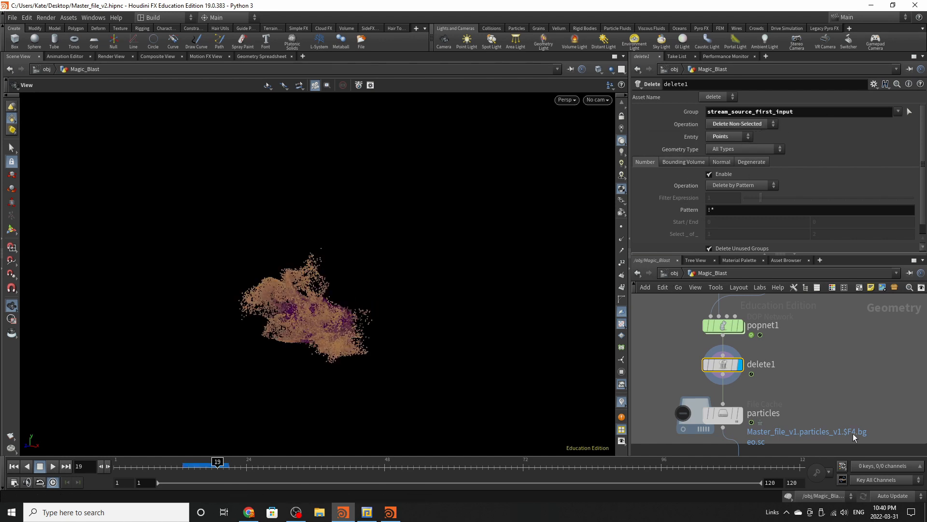
pyautogui.click(720, 414)
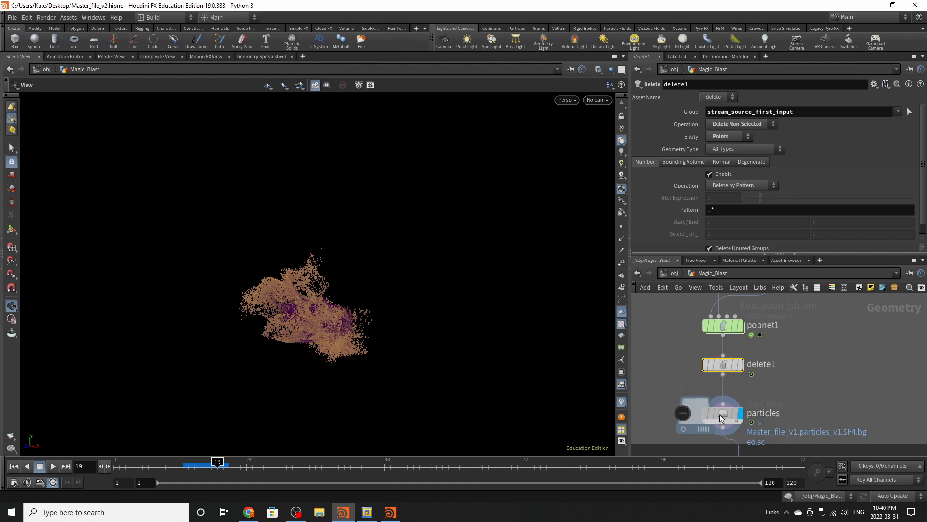
# - Scrub to frame 35 to examine the cached particles, and display attribrandomize2 to examine its pscale randomization settings
pyautogui.moveTo(247, 467); pyautogui.dragTo(312, 468)
pyautogui.scroll(-7, 772, 300)
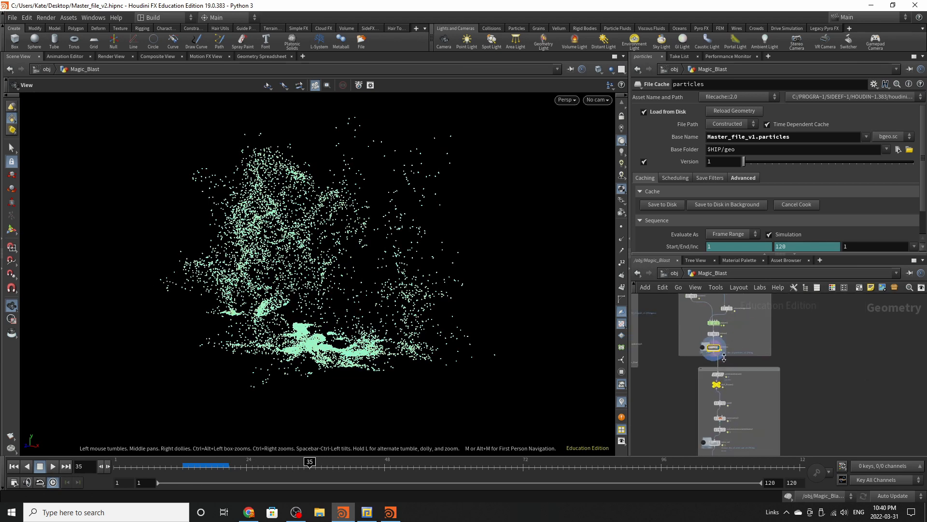
pyautogui.scroll(7, 716, 384)
pyautogui.scroll(3, 742, 343)
pyautogui.click(769, 333)
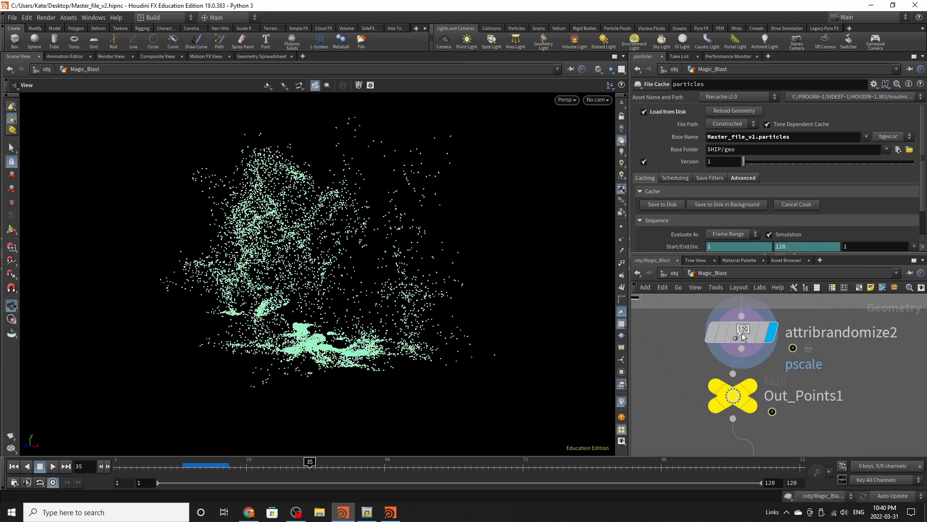
pyautogui.click(741, 335)
pyautogui.scroll(-4, 726, 401)
pyautogui.scroll(2, 727, 401)
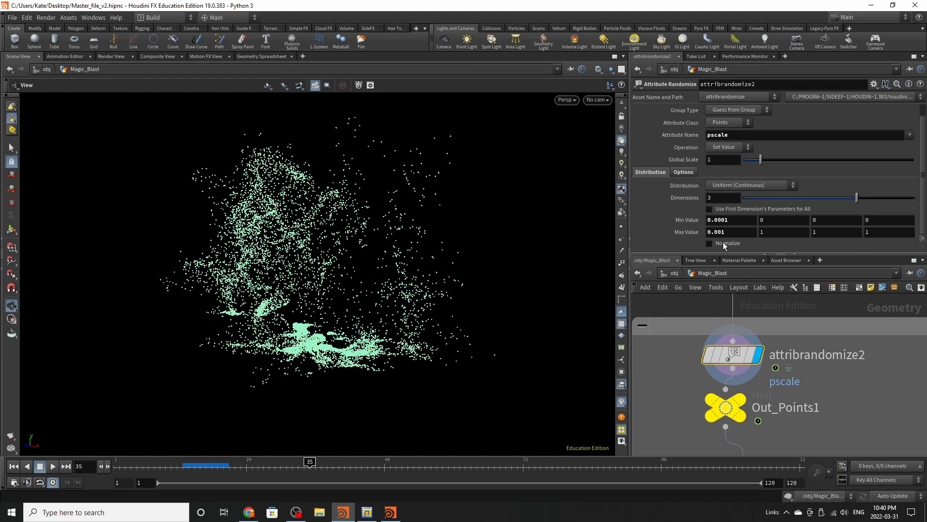
# - Display the Out_Points1 null, scrub to frame 22, and save the scene file
pyautogui.click(742, 402)
pyautogui.click(725, 414)
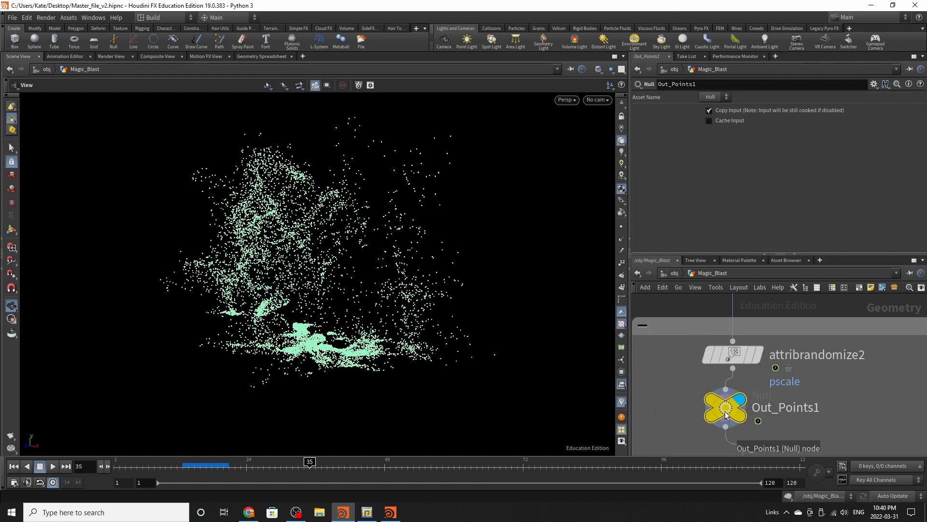
pyautogui.moveTo(242, 467)
pyautogui.mouseDown()
pyautogui.moveTo(426, 471)
pyautogui.moveTo(183, 474)
pyautogui.moveTo(391, 471)
pyautogui.moveTo(235, 470)
pyautogui.mouseUp()
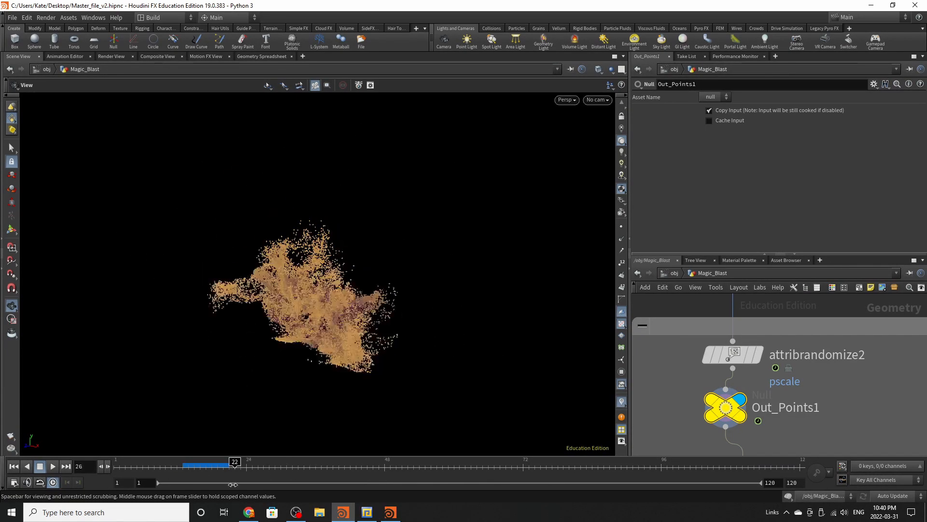
pyautogui.click(11, 20)
pyautogui.click(85, 110)
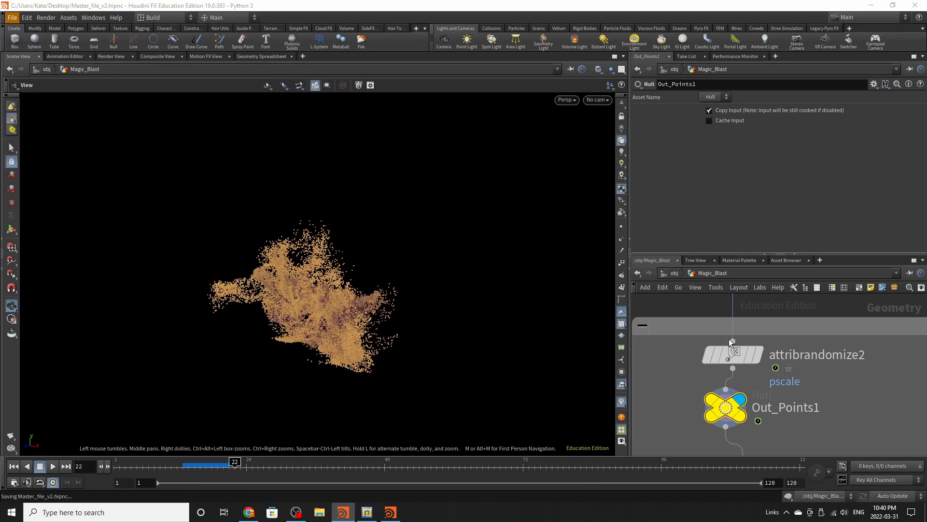
# - Display trail2 and scrub to frame 30 to examine its particles and trail settings
pyautogui.press('h')
pyautogui.scroll(5, 750, 354)
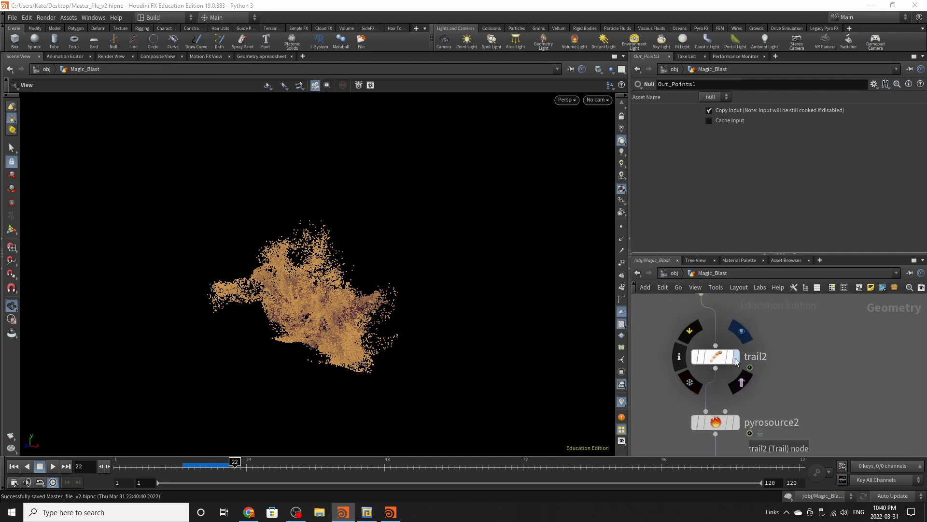
pyautogui.click(714, 361)
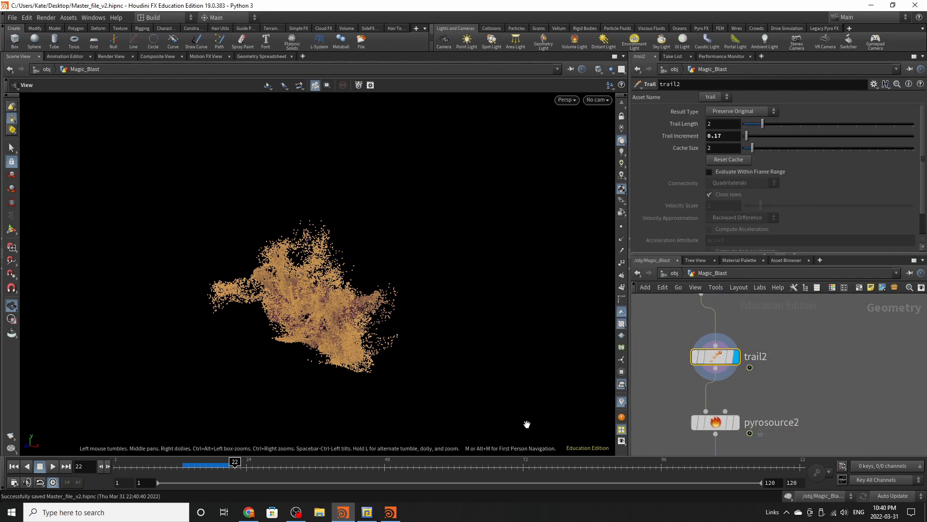
pyautogui.moveTo(249, 477); pyautogui.dragTo(280, 472)
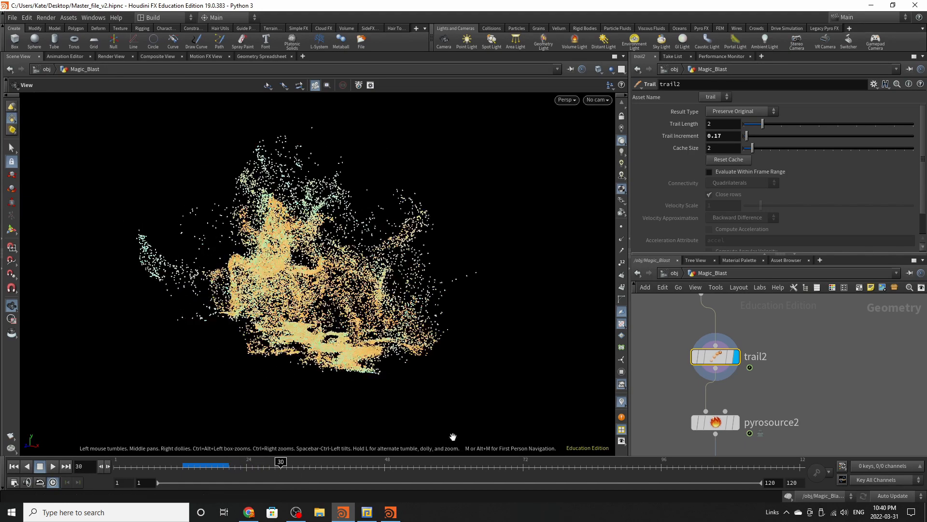
pyautogui.scroll(-6, 697, 380)
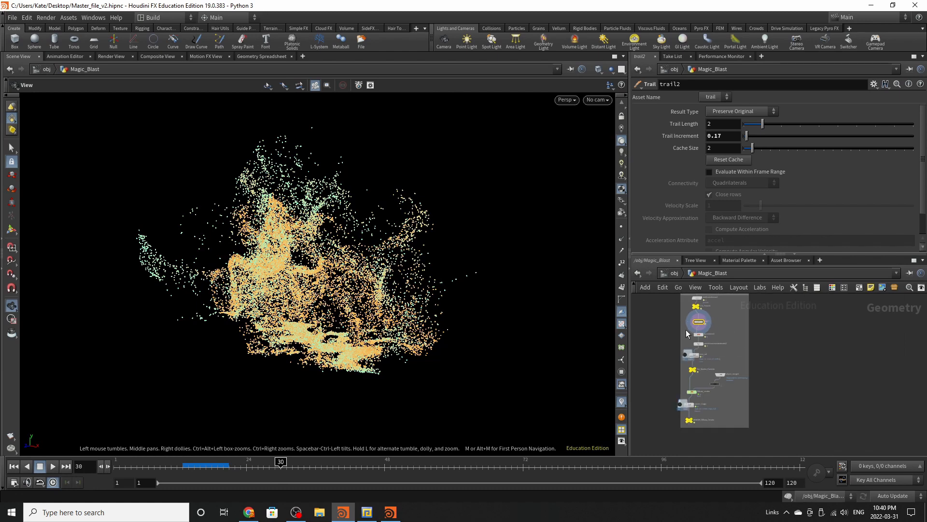
pyautogui.scroll(7, 708, 350)
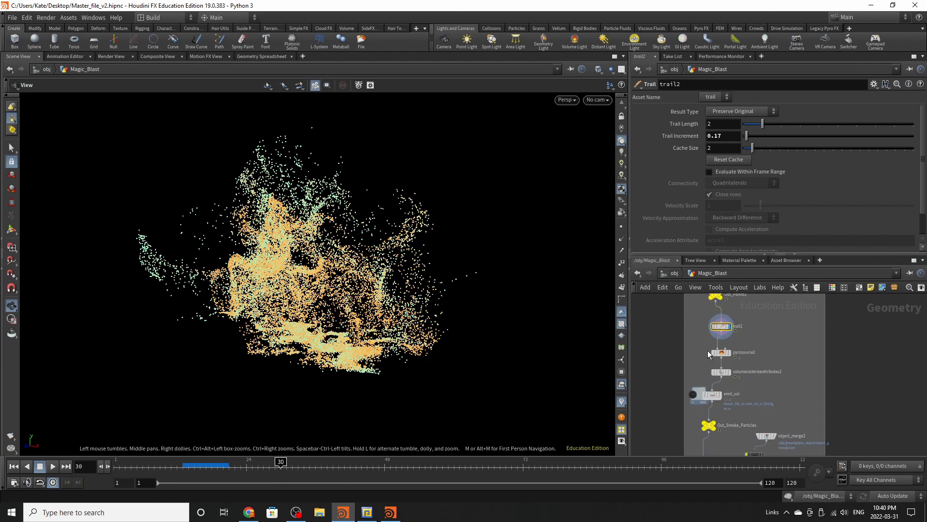
# - Add a Pyro Configure Billowy Smoke setup beside the existing smoke network, and delete its seven nodes
pyautogui.scroll(-4, 783, 344)
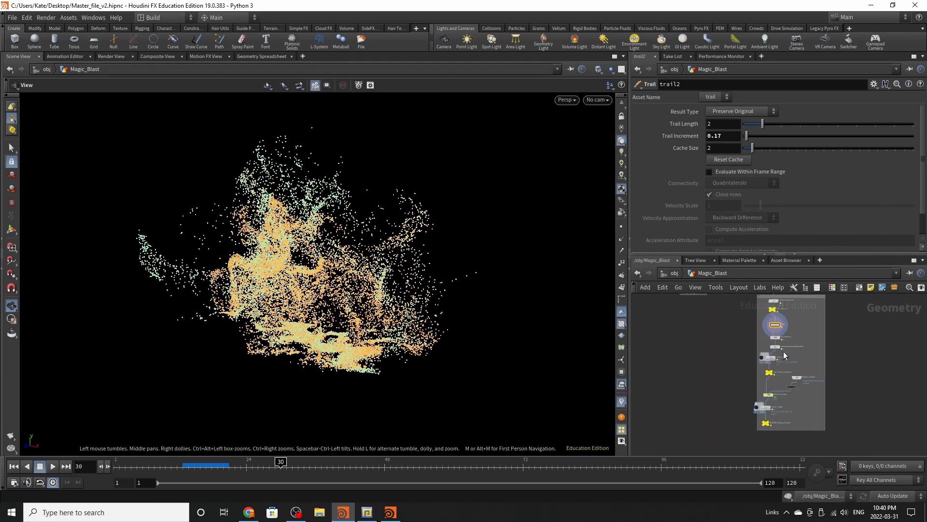
pyautogui.scroll(4, 725, 372)
pyautogui.press('Tab')
pyautogui.moveTo(714, 356)
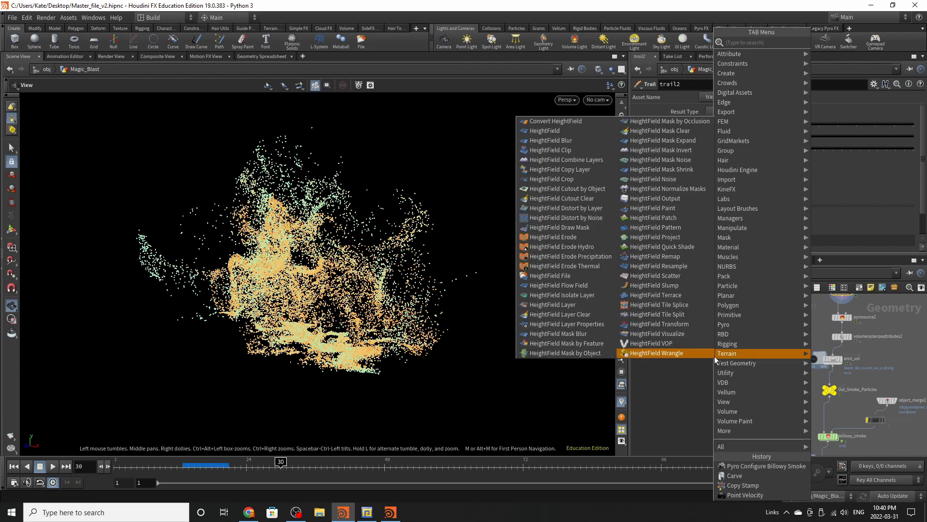
pyautogui.write('bill')
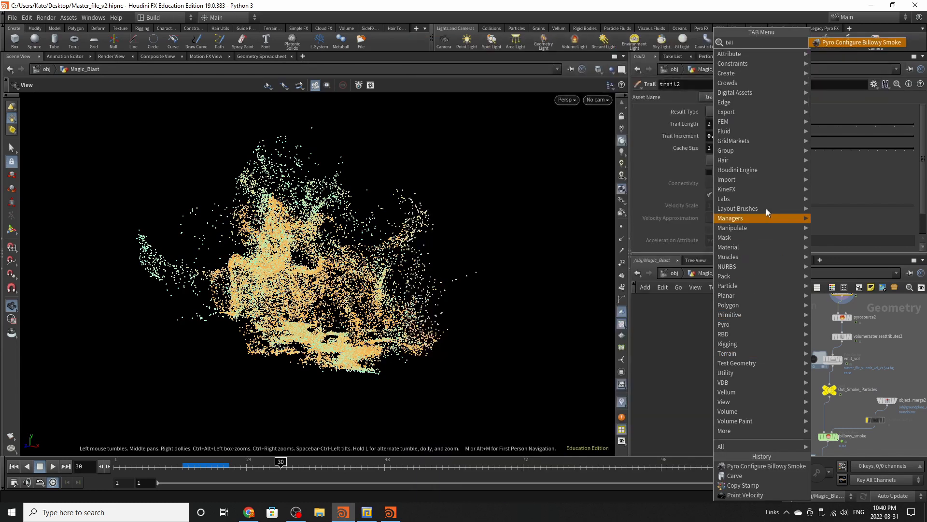
pyautogui.click(869, 45)
pyautogui.click(753, 353)
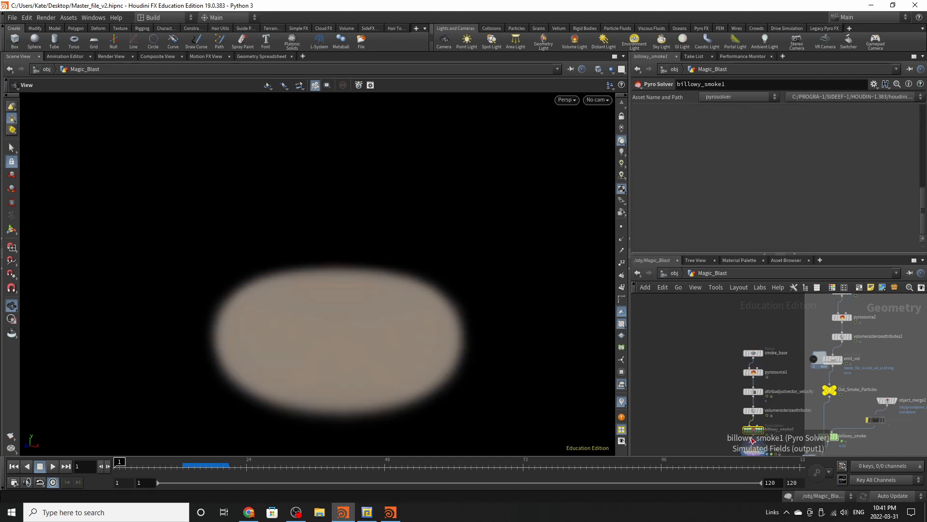
pyautogui.moveTo(700, 333); pyautogui.dragTo(746, 456)
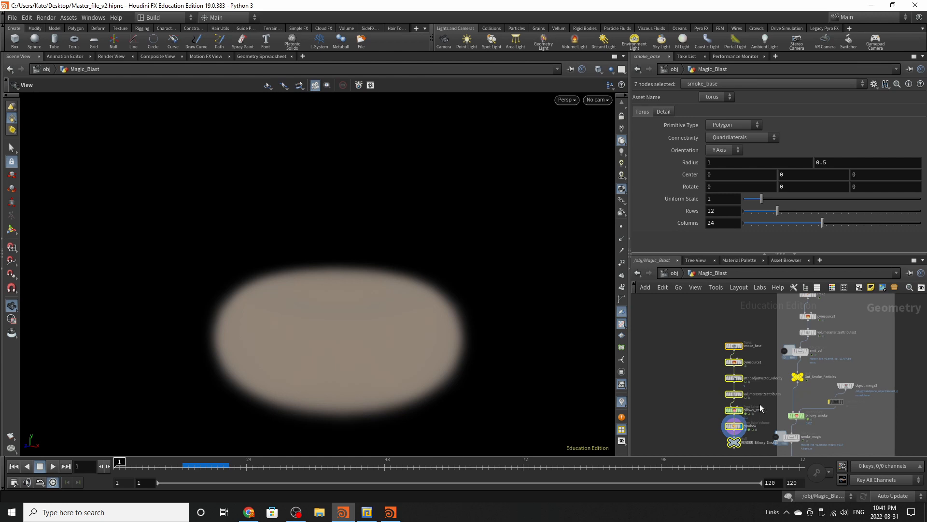
pyautogui.press('Delete')
# - Display pyrosource2 and examine its particle separation and its density, temperature and velocity attributes
pyautogui.scroll(3, 764, 357)
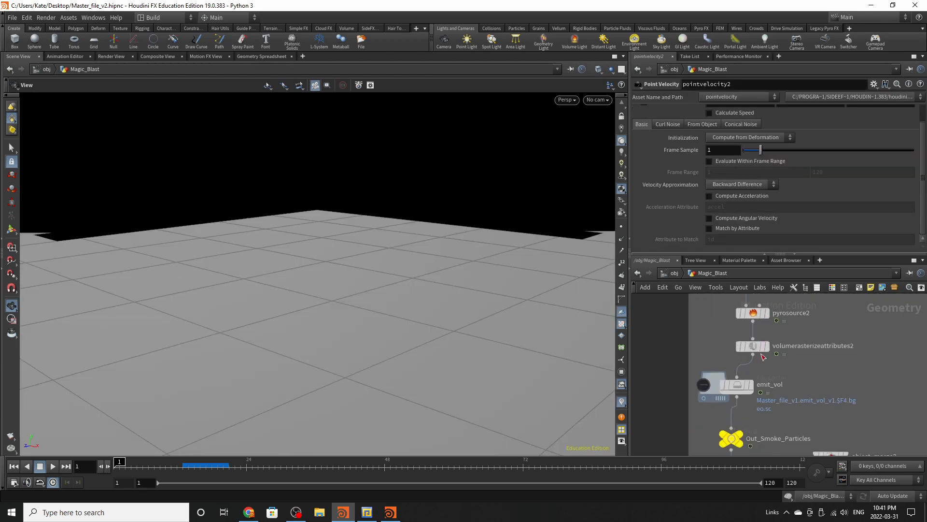
pyautogui.scroll(-4, 760, 384)
pyautogui.scroll(5, 771, 327)
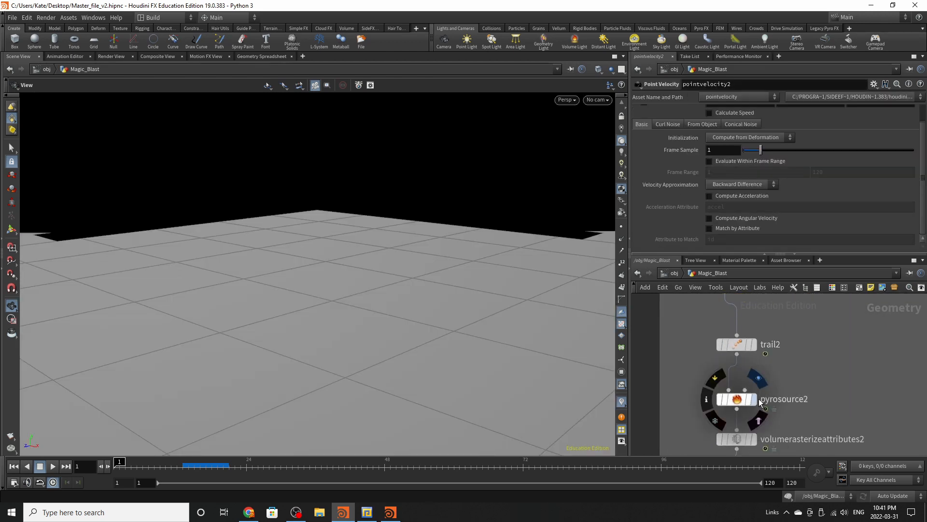
pyautogui.click(756, 399)
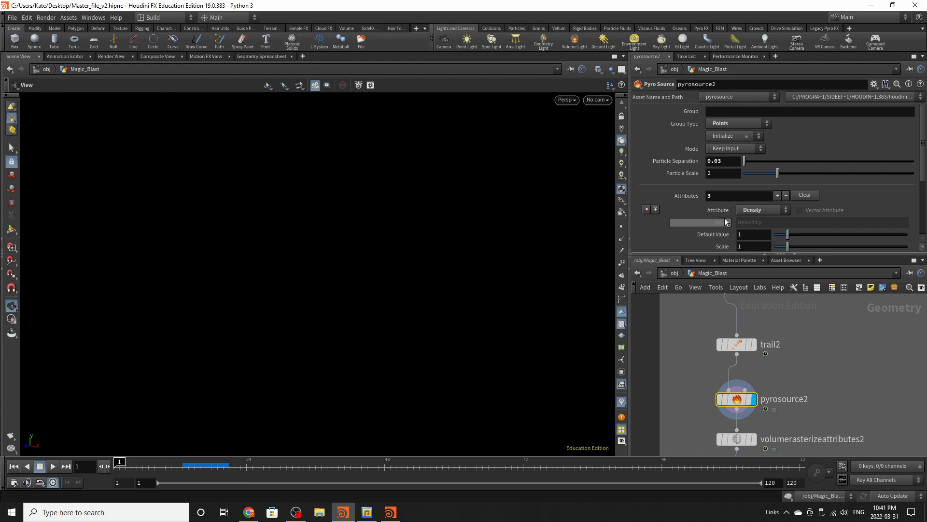
pyautogui.scroll(-5, 725, 222)
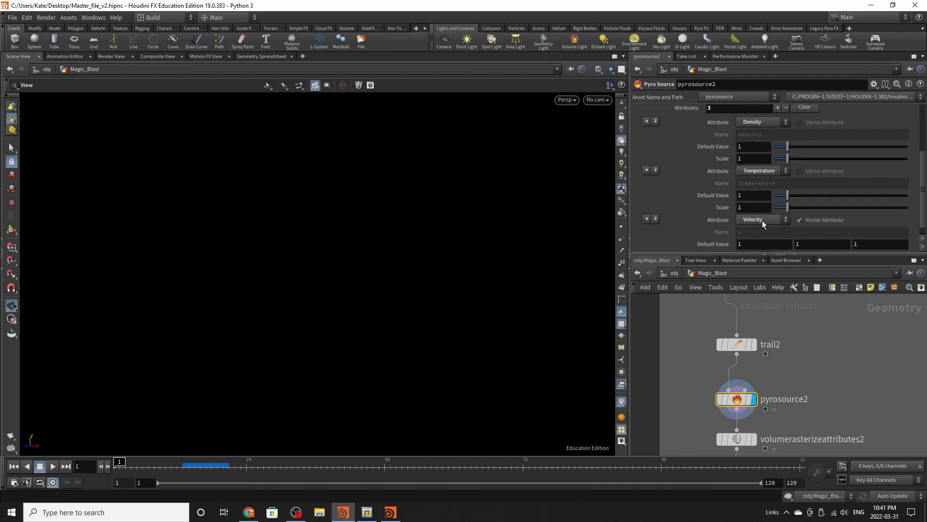
pyautogui.scroll(6, 770, 193)
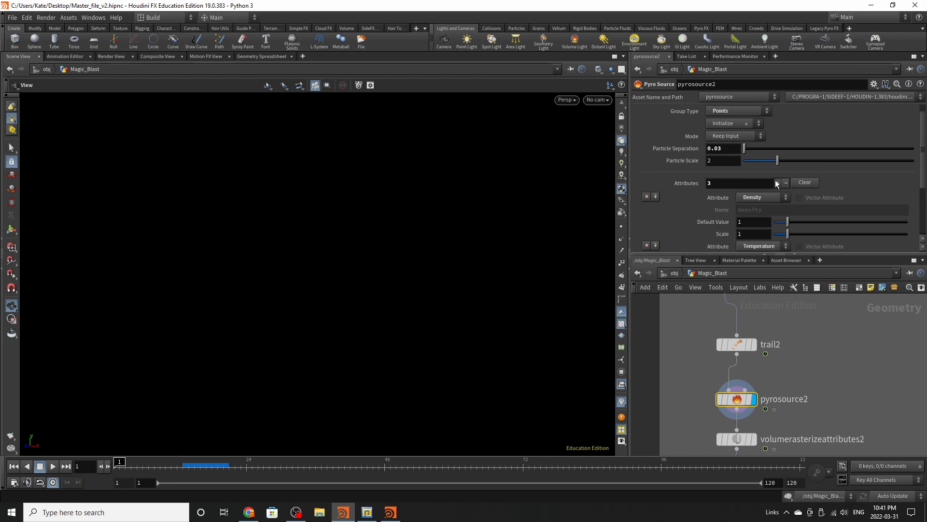
# - Add a fourth attribute set to Velocity on pyrosource2, and remove that attribute entry again
pyautogui.click(776, 183)
pyautogui.scroll(-3, 770, 149)
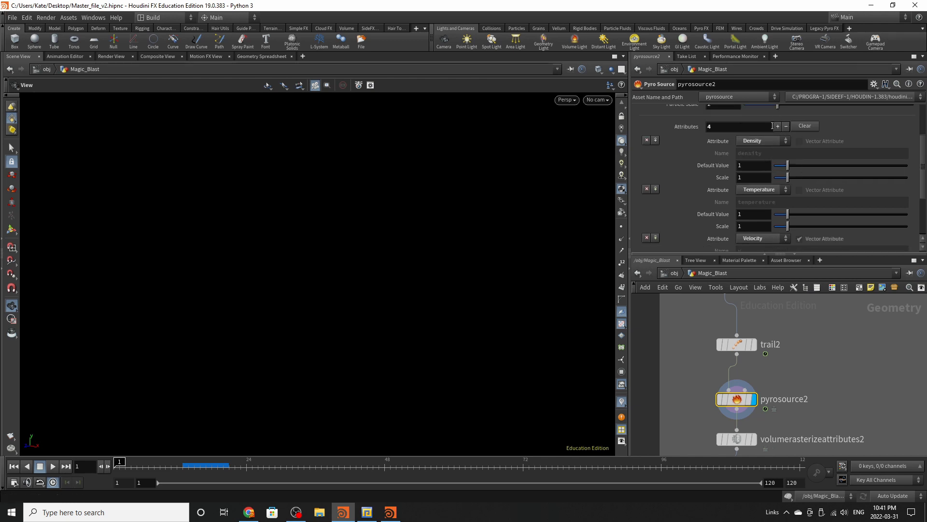
pyautogui.scroll(-3, 764, 129)
pyautogui.click(768, 207)
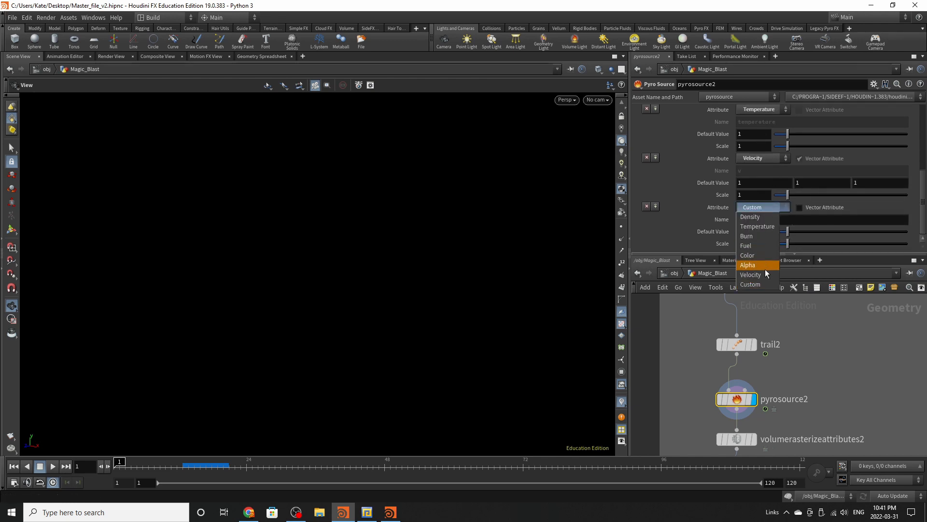
pyautogui.click(751, 274)
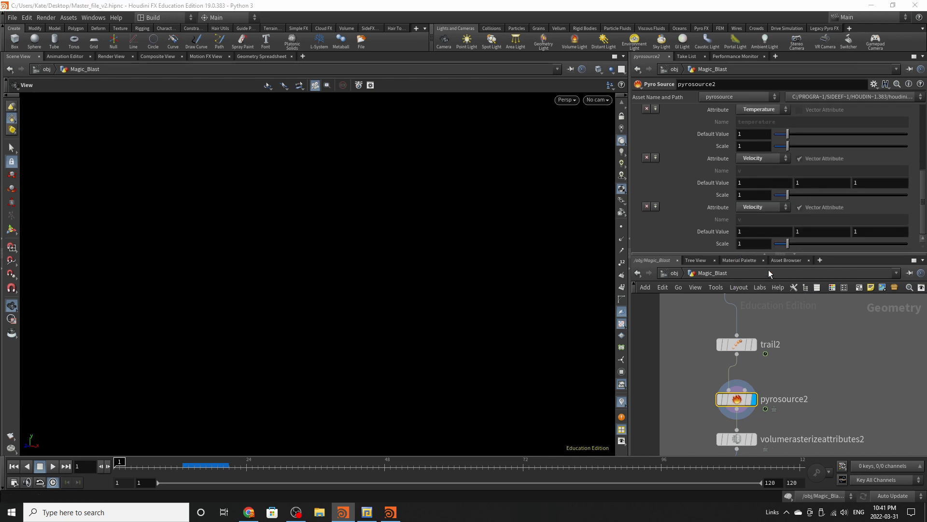
pyautogui.click(645, 208)
# - Display volumerasterizeattributes2 at frame 19 and examine its smoke volume and its attribute and rasterization settings
pyautogui.scroll(-5, 708, 328)
pyautogui.scroll(3, 736, 399)
pyautogui.scroll(4, 717, 348)
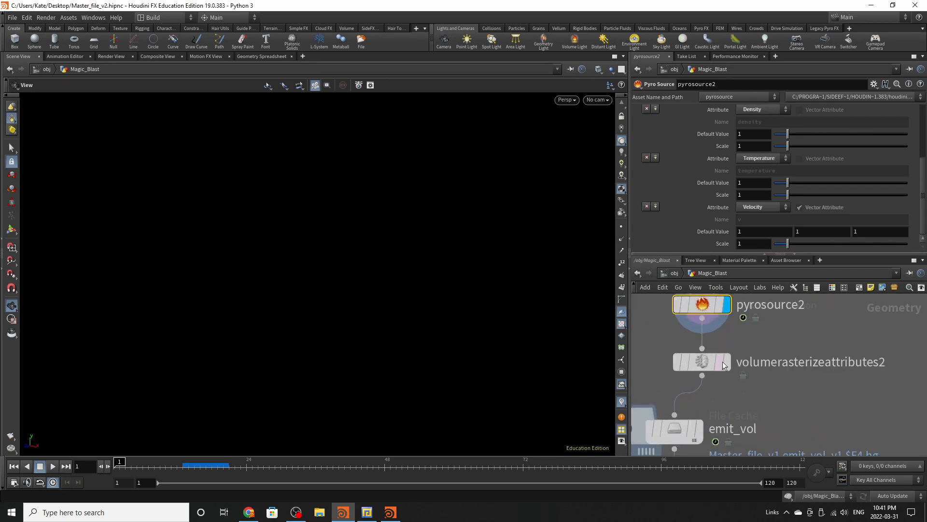
pyautogui.click(729, 363)
pyautogui.click(217, 465)
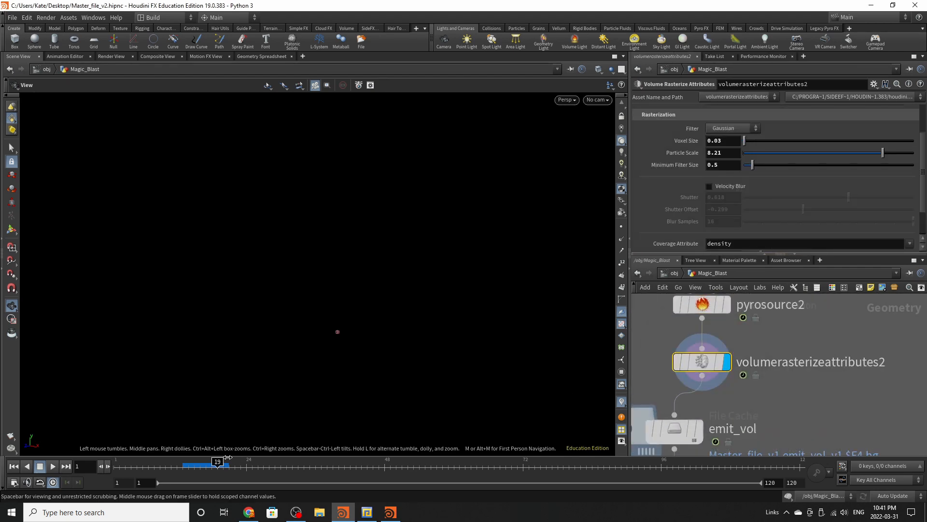
pyautogui.moveTo(297, 319)
pyautogui.mouseDown()
pyautogui.moveTo(410, 291)
pyautogui.moveTo(306, 307)
pyautogui.mouseUp()
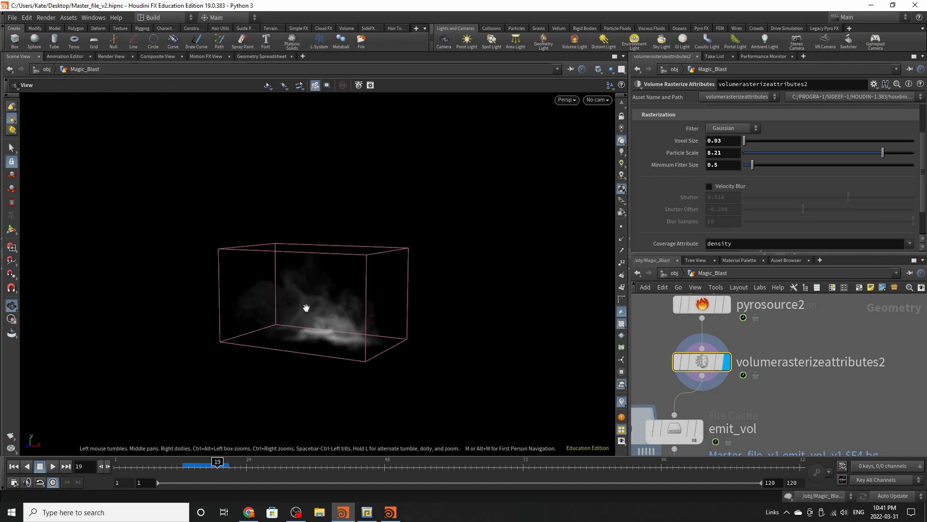
pyautogui.moveTo(306, 307); pyautogui.dragTo(514, 250, button='right')
pyautogui.press('h')
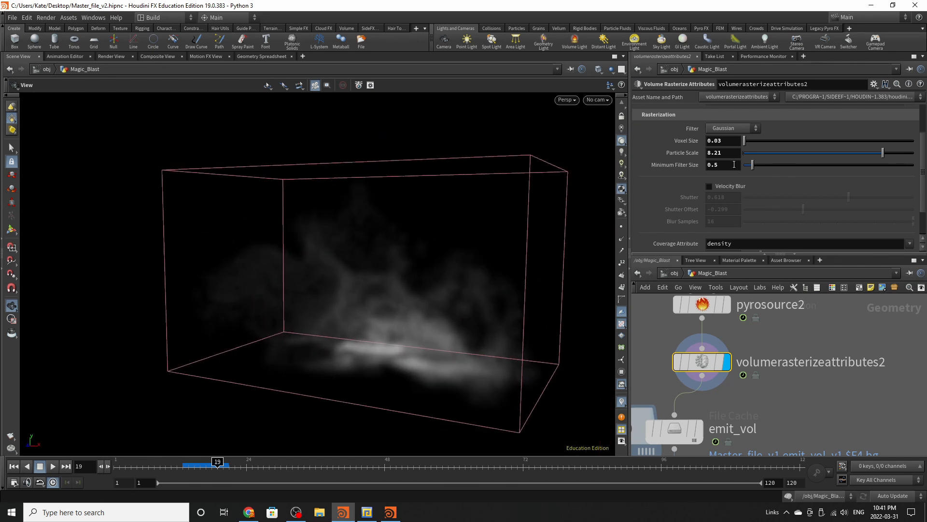
pyautogui.scroll(2, 730, 203)
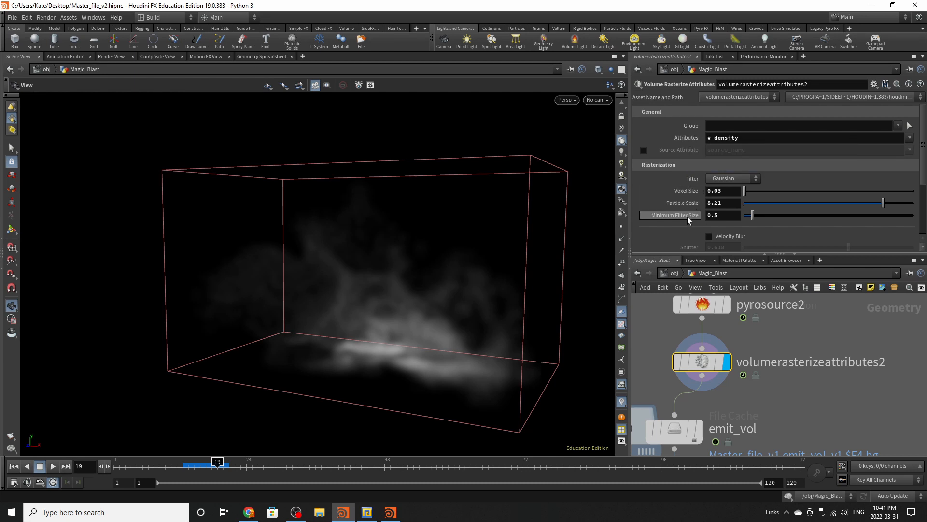
pyautogui.scroll(-3, 677, 217)
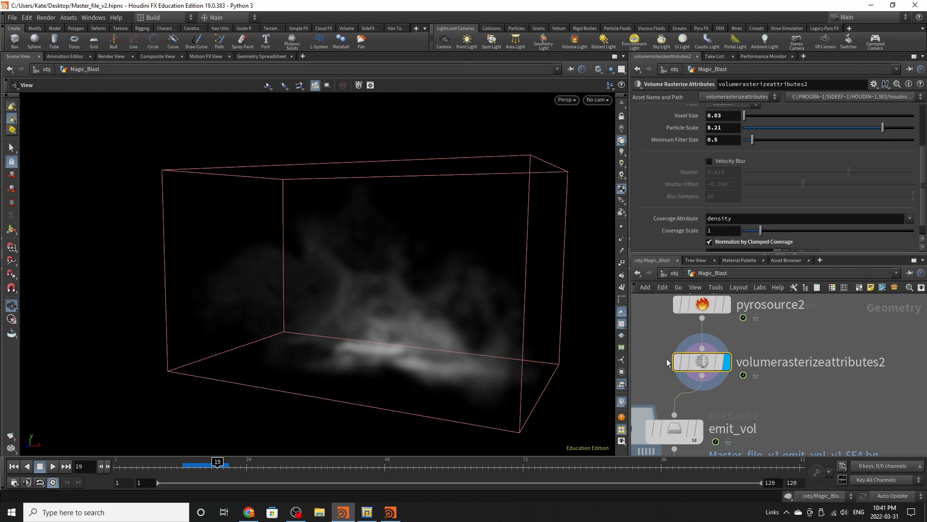
# - Display the emit_vol file cache and scrub to frame 30 to examine the cached volume from different angles
pyautogui.scroll(-4, 702, 301)
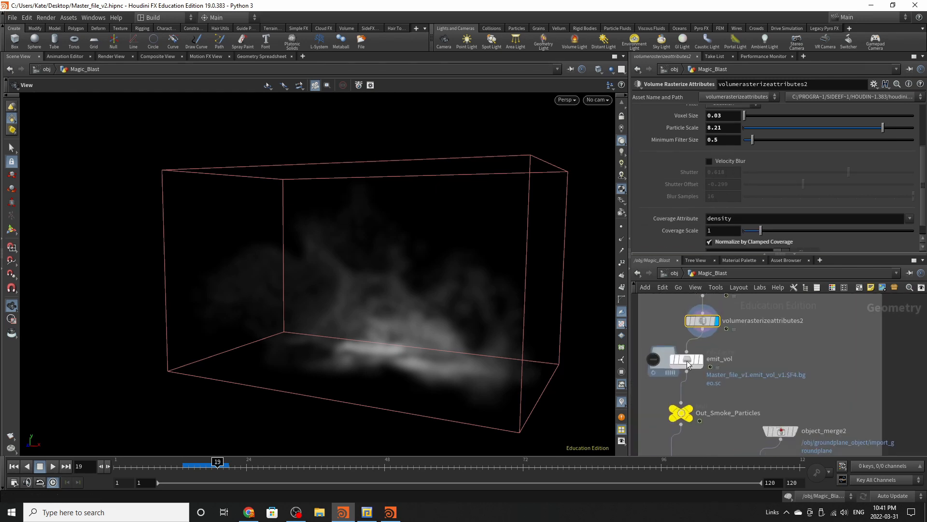
pyautogui.scroll(4, 691, 363)
pyautogui.click(692, 364)
pyautogui.click(713, 358)
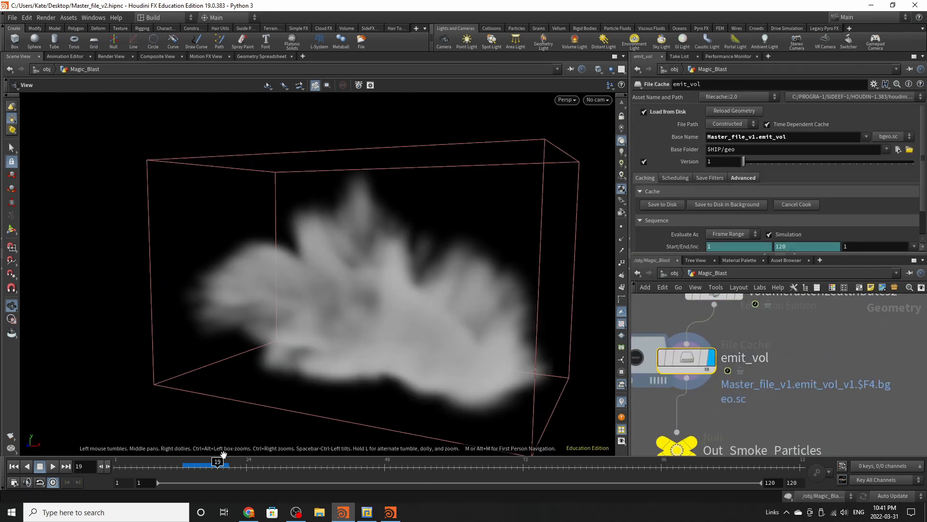
pyautogui.moveTo(219, 466); pyautogui.dragTo(280, 468)
pyautogui.moveTo(426, 300); pyautogui.dragTo(314, 372, button='right')
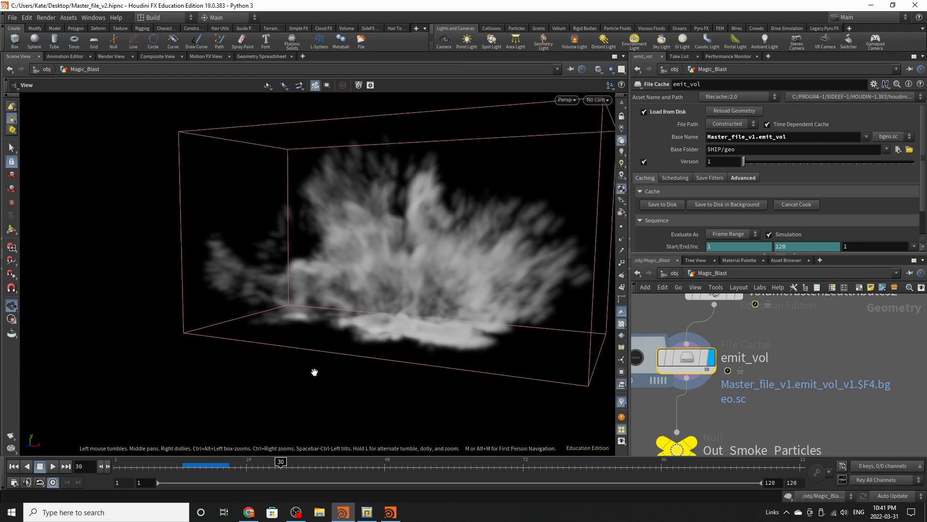
pyautogui.moveTo(381, 334); pyautogui.dragTo(410, 340)
# - Delete the bypassed Point Velocity node between object_merge2 and billowy_smoke
pyautogui.scroll(-4, 720, 310)
pyautogui.scroll(5, 739, 367)
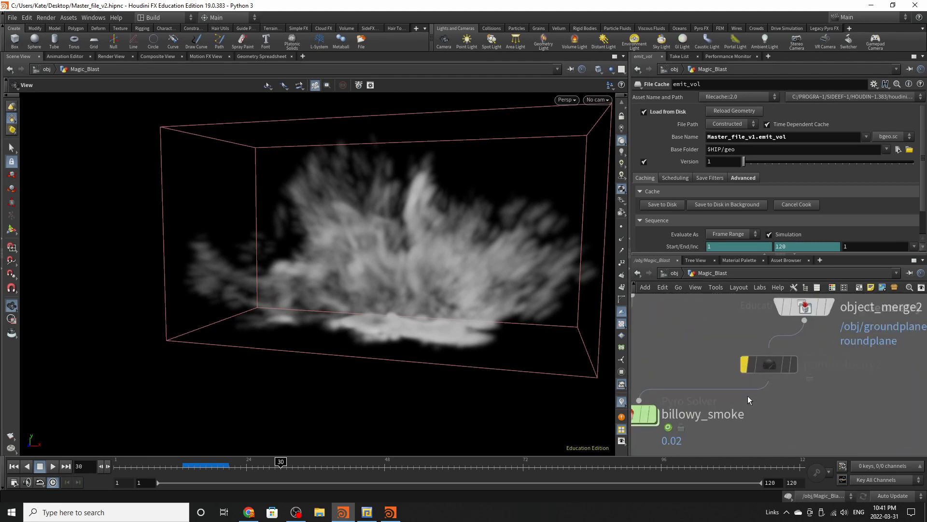
pyautogui.click(797, 378)
pyautogui.press('Delete')
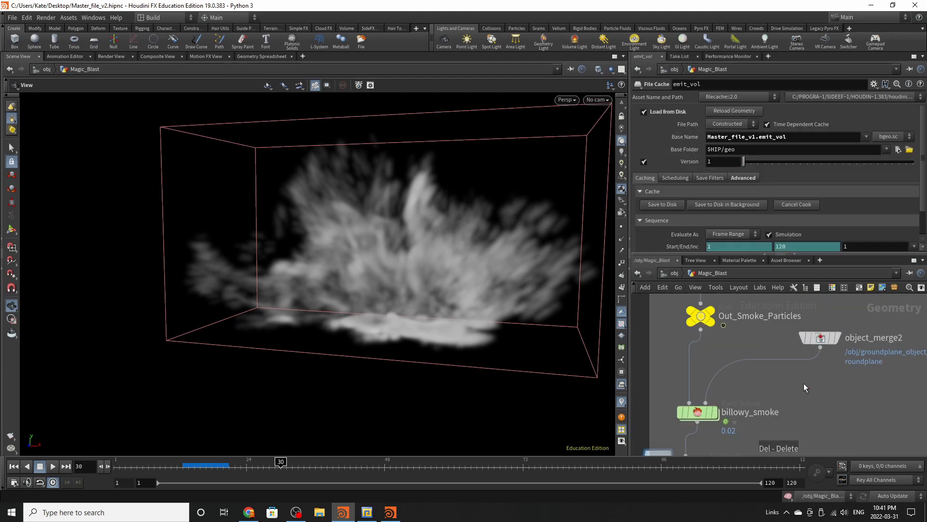
# - Display the Out_Smoke_Particles null, examine its smoke volume at frame 32, and return to frame 1
pyautogui.scroll(-3, 733, 360)
pyautogui.scroll(3, 691, 353)
pyautogui.click(693, 354)
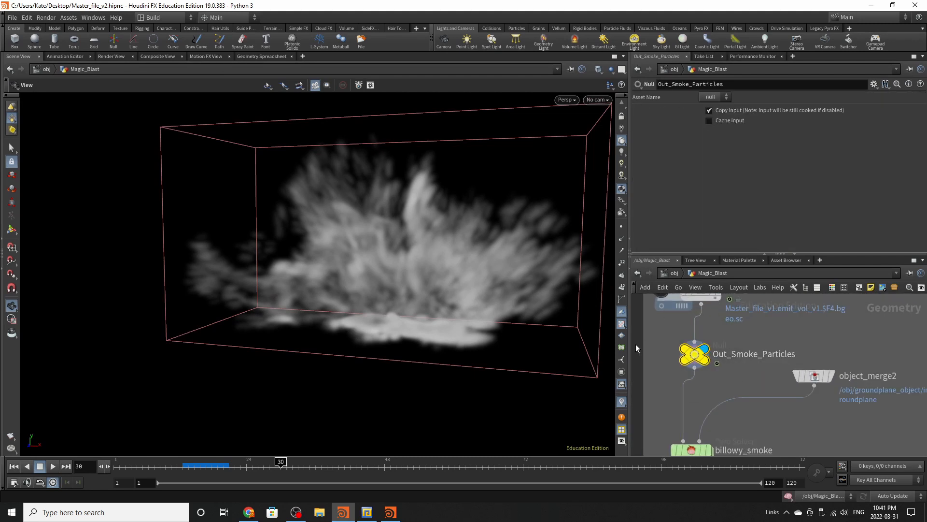
pyautogui.scroll(-2, 733, 360)
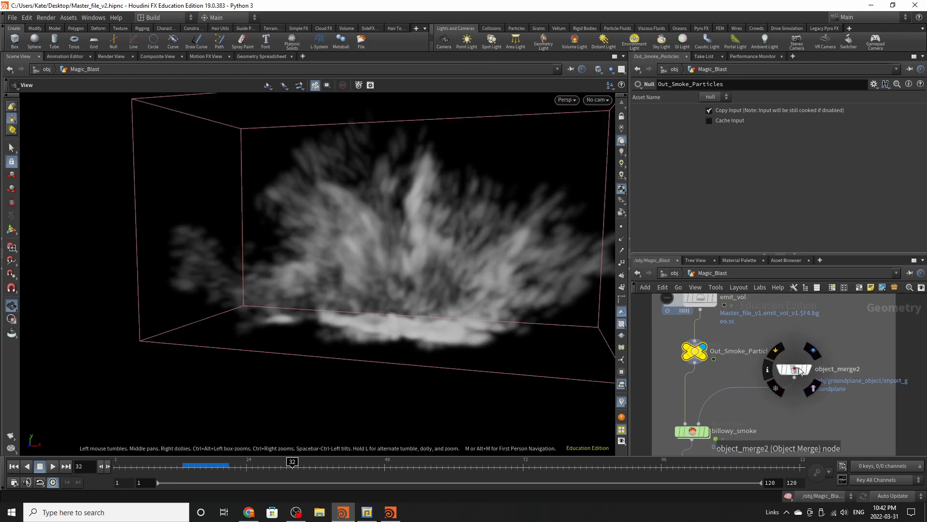
pyautogui.moveTo(712, 442)
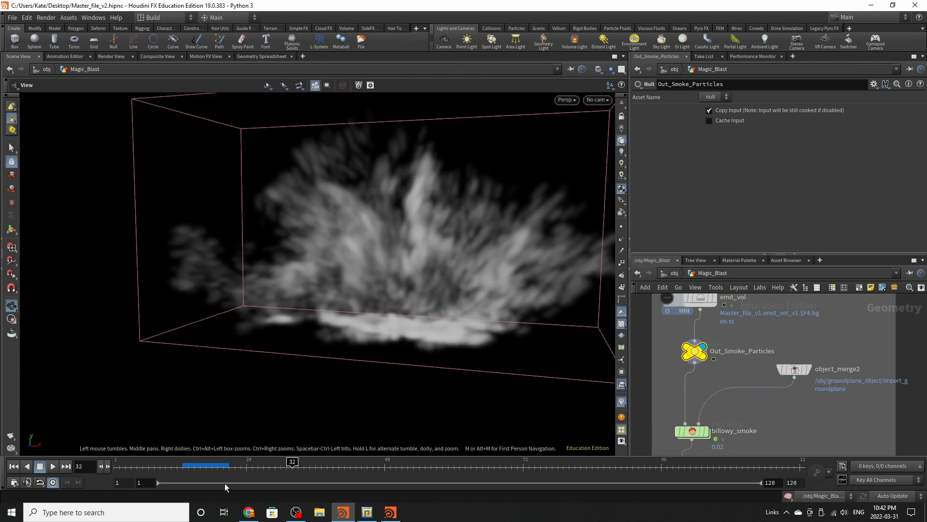
pyautogui.click(13, 465)
pyautogui.moveTo(705, 431)
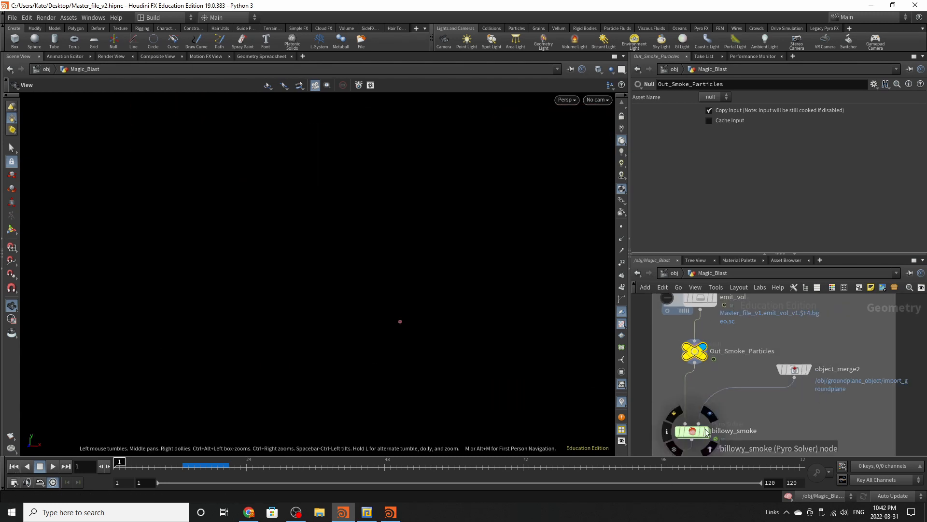
# - Display object_merge2 and choose import_groundplane under groundplane_object as its Object 1 source
pyautogui.click(810, 368)
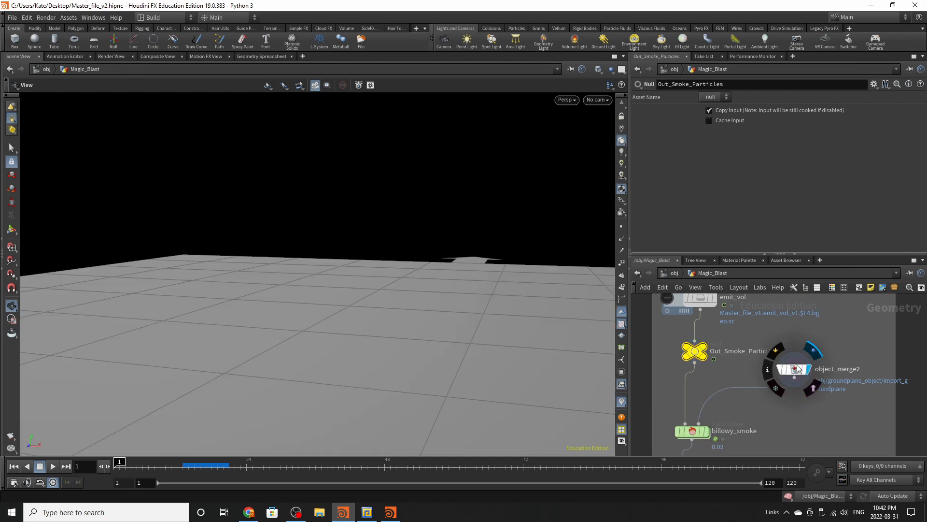
pyautogui.click(796, 369)
pyautogui.click(903, 136)
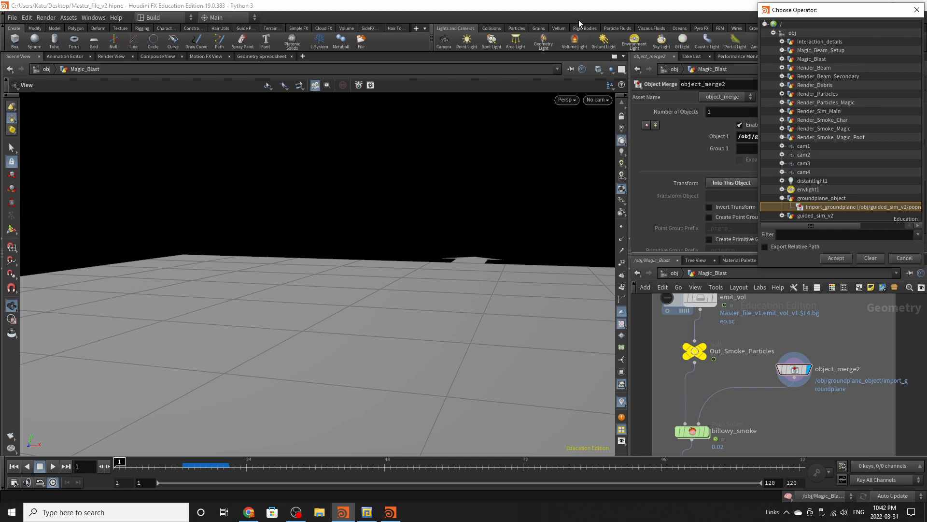
pyautogui.doubleClick(833, 207)
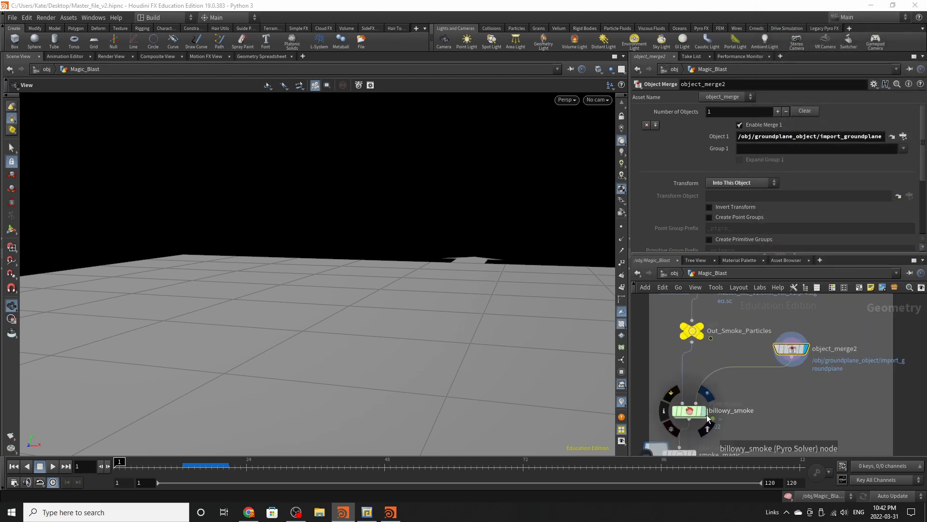
# - Display the billowy_smoke pyro solver and examine its general setup, simulation and bound settings
pyautogui.click(704, 413)
pyautogui.click(689, 414)
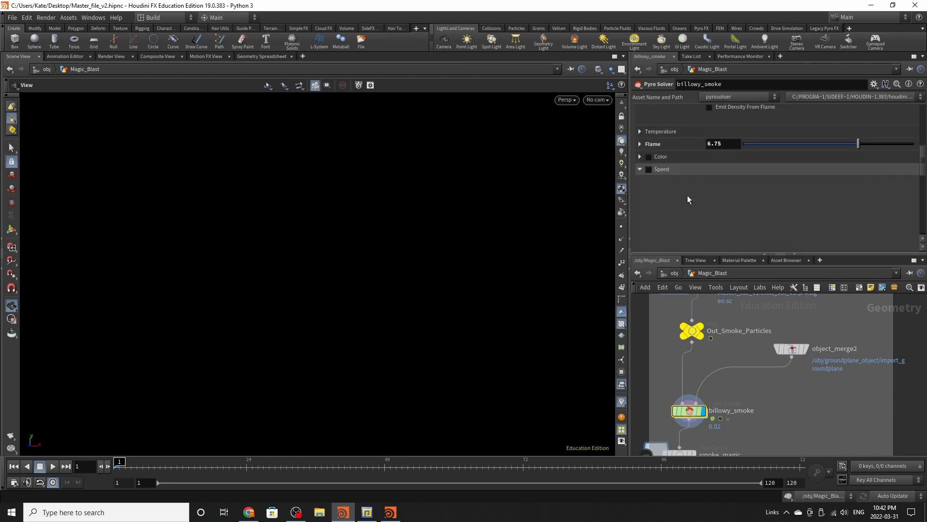
pyautogui.click(643, 137)
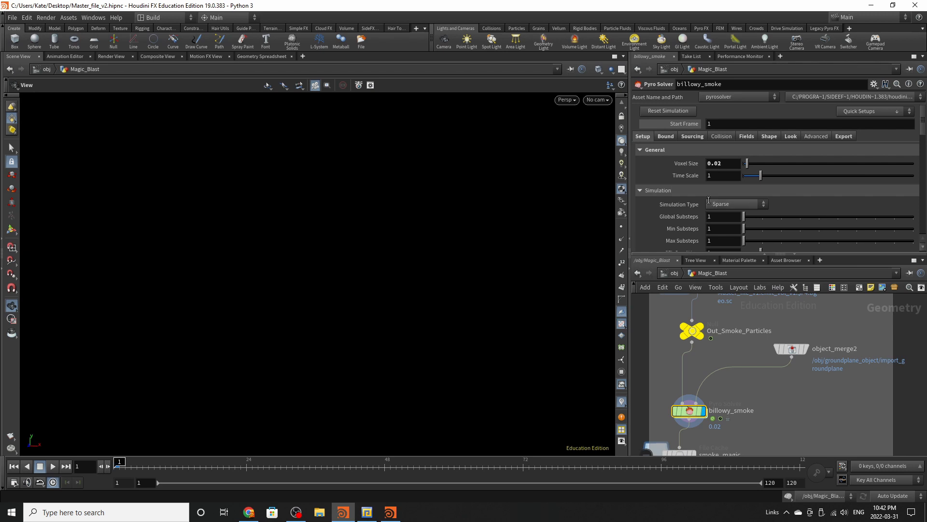
pyautogui.scroll(-2, 709, 200)
pyautogui.scroll(2, 708, 200)
pyautogui.click(665, 136)
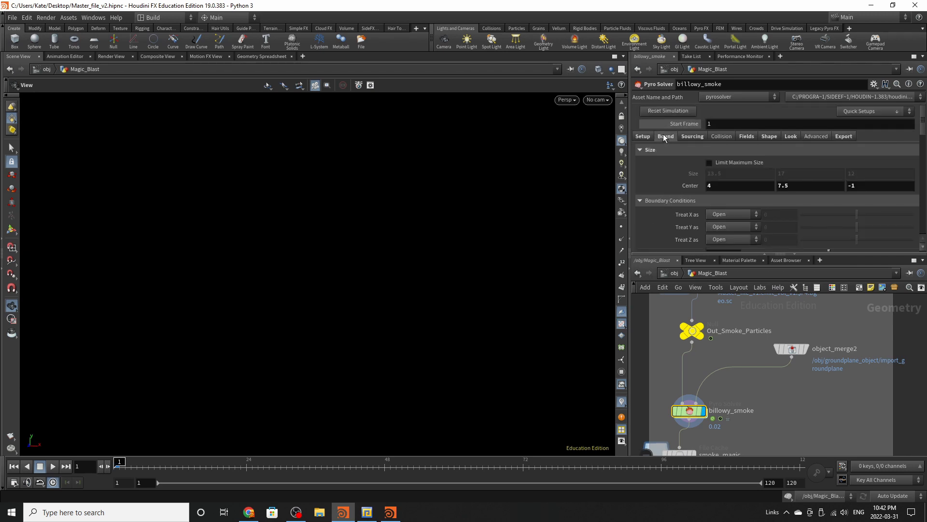
# - Examine billowy_smoke's sourcing settings for the density, temperature and velocity volumes
pyautogui.click(691, 137)
pyautogui.scroll(-3, 691, 137)
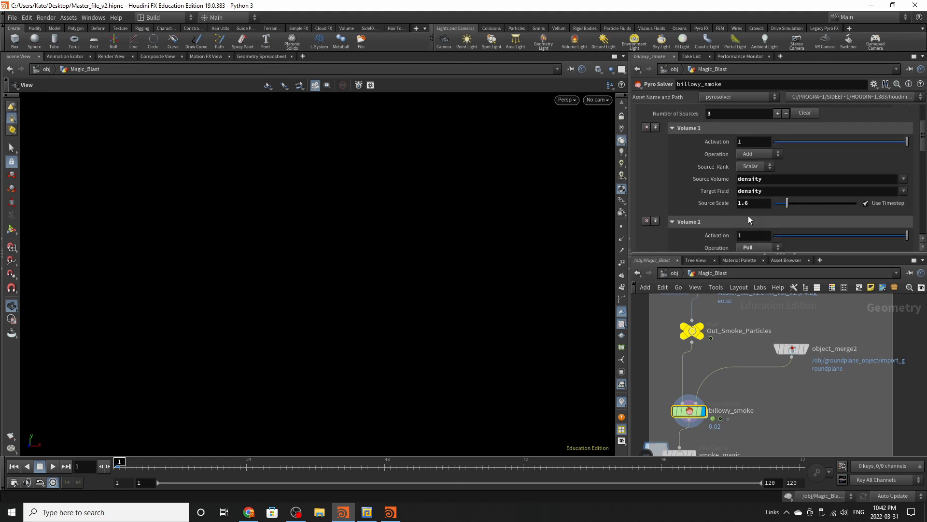
pyautogui.scroll(-5, 737, 193)
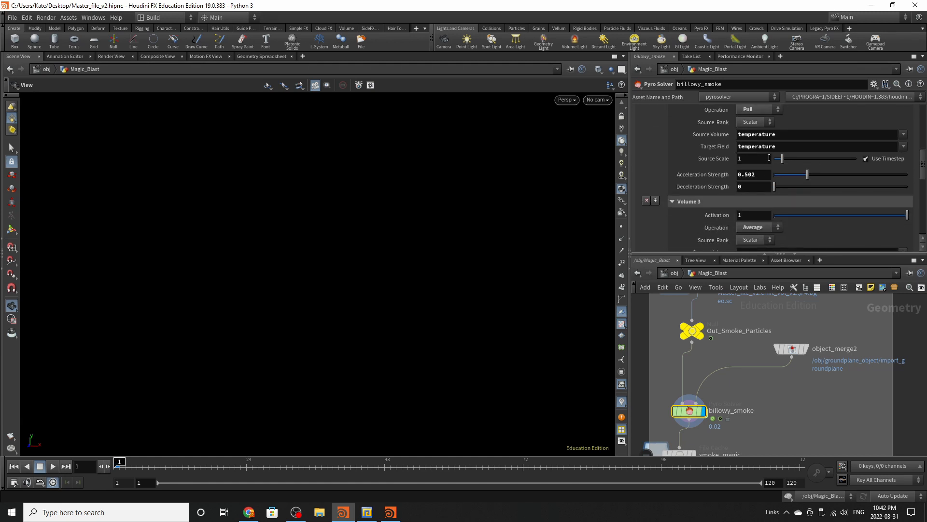
pyautogui.scroll(-4, 758, 157)
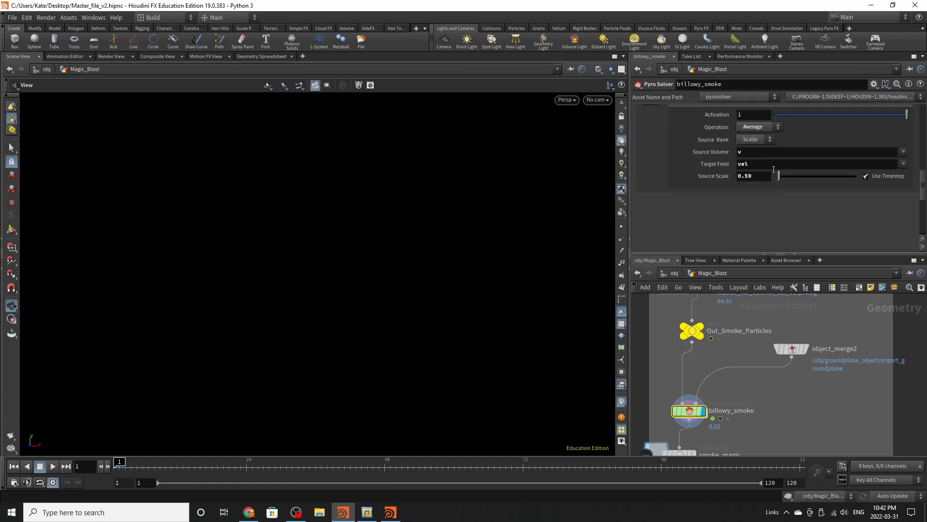
pyautogui.scroll(10, 774, 170)
# - Examine billowy_smoke's density dissipation settings, including the temperature control field and its control ramp
pyautogui.click(746, 137)
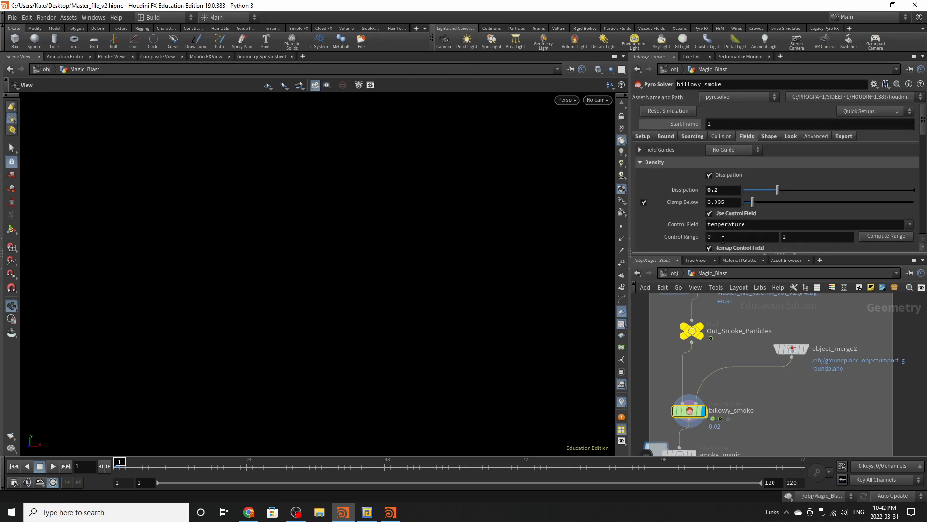
pyautogui.scroll(-2, 746, 164)
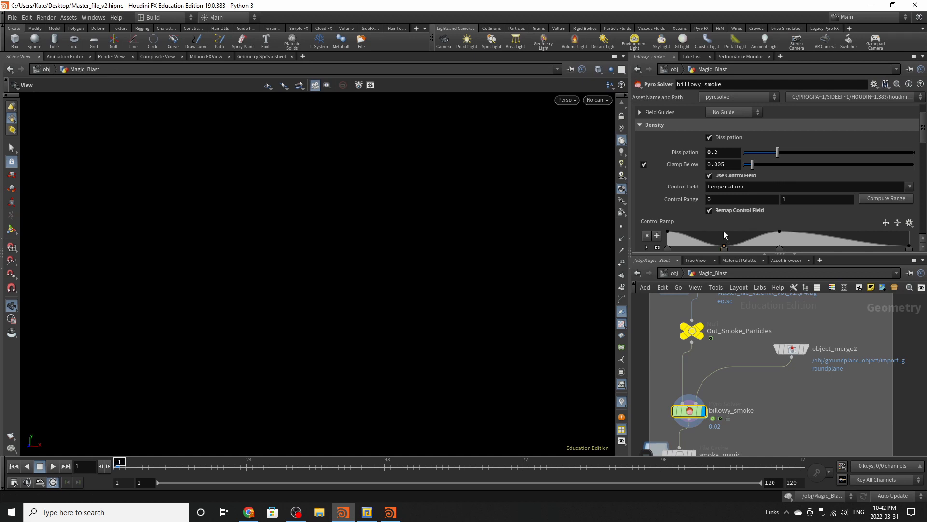
pyautogui.scroll(3, 764, 196)
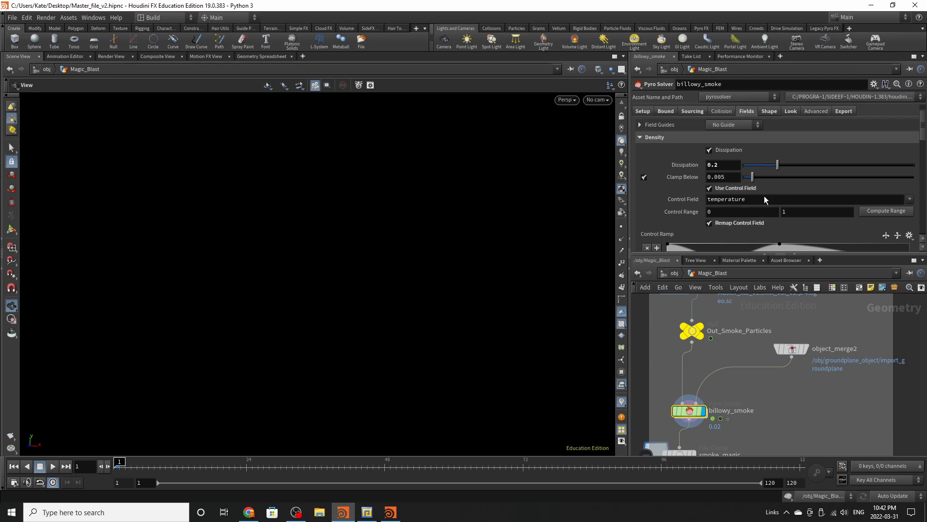
# - Examine billowy_smoke's disturbance, turbulence and viscosity shaping settings, and its smoke look settings
pyautogui.click(771, 137)
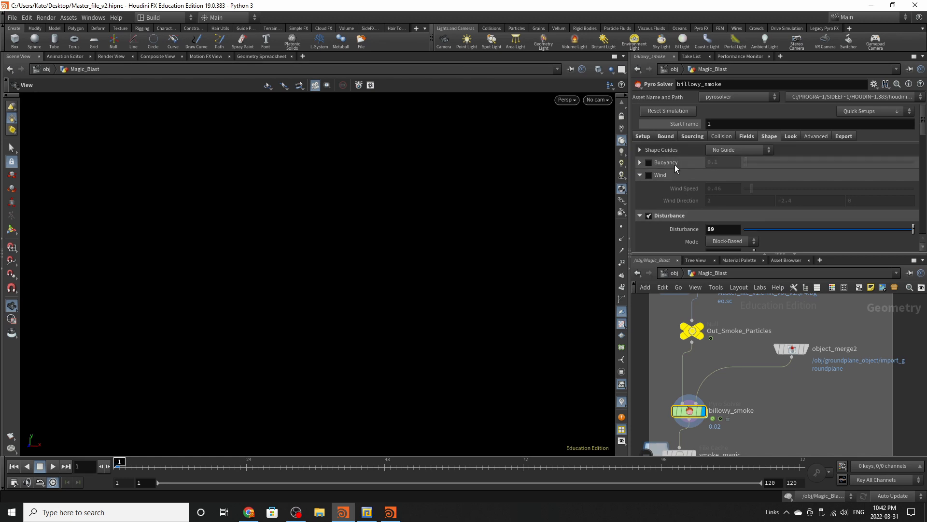
pyautogui.scroll(-2, 729, 148)
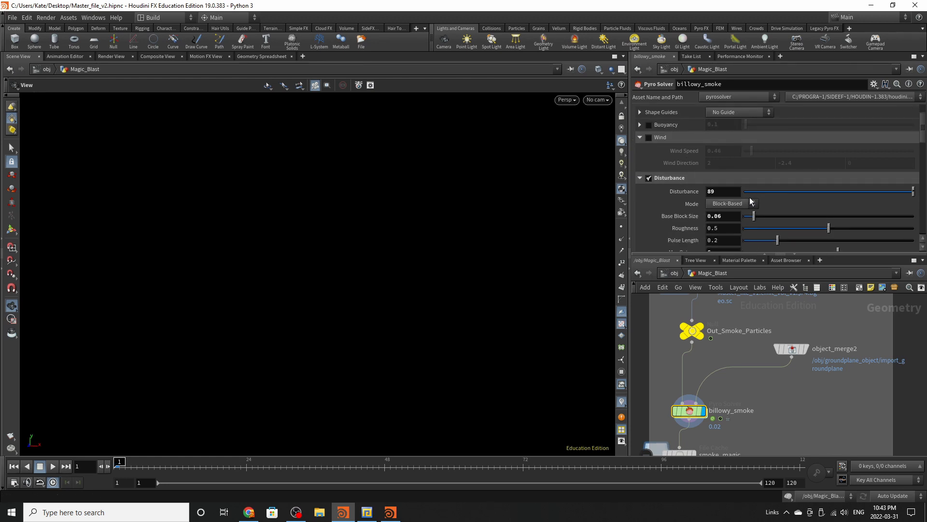
pyautogui.scroll(-3, 723, 146)
pyautogui.scroll(-1, 729, 166)
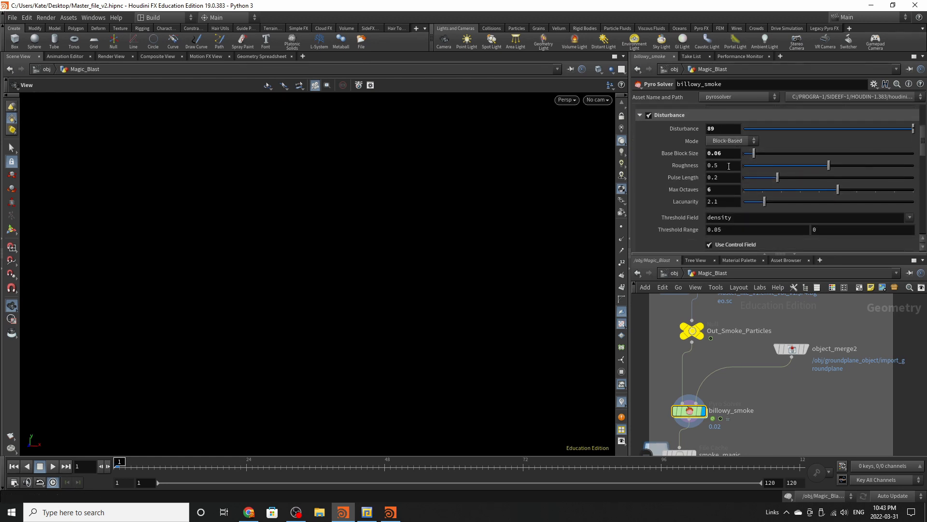
pyautogui.scroll(-7, 694, 153)
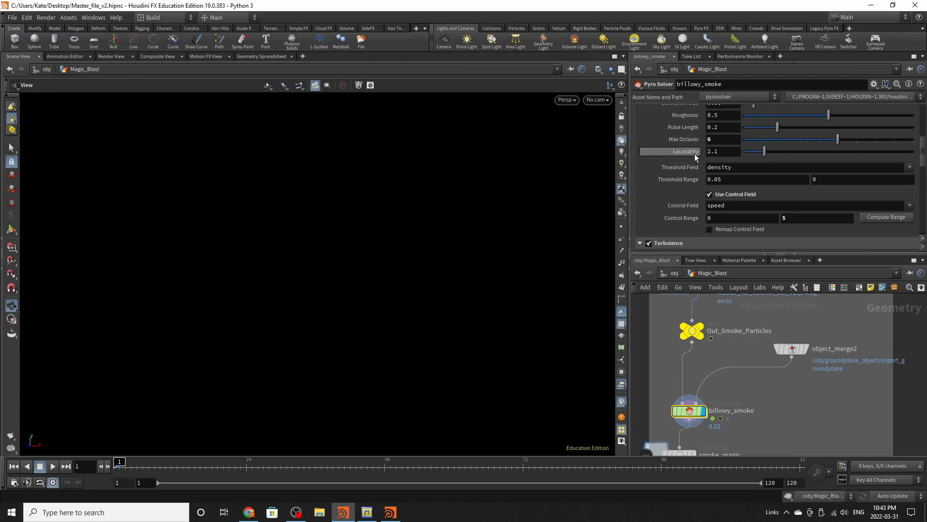
pyautogui.scroll(-6, 694, 154)
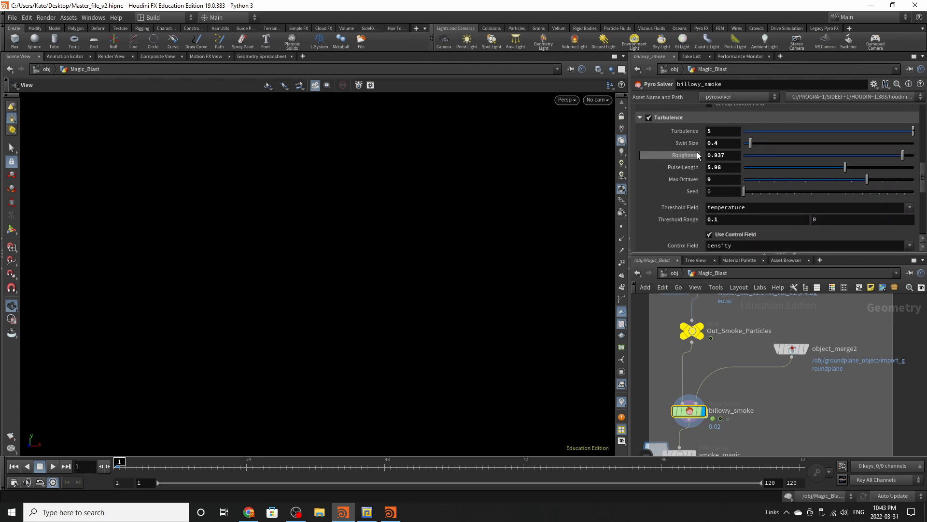
pyautogui.scroll(-12, 728, 202)
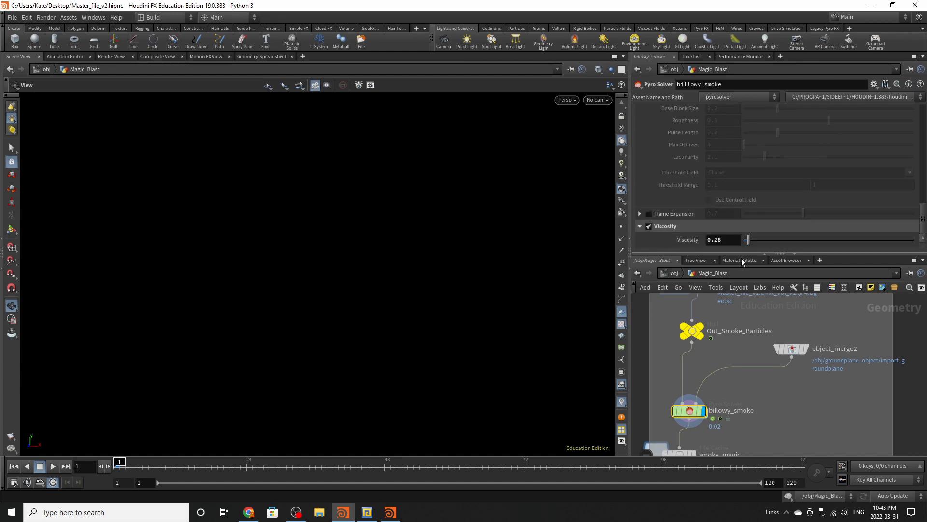
pyautogui.scroll(10, 753, 222)
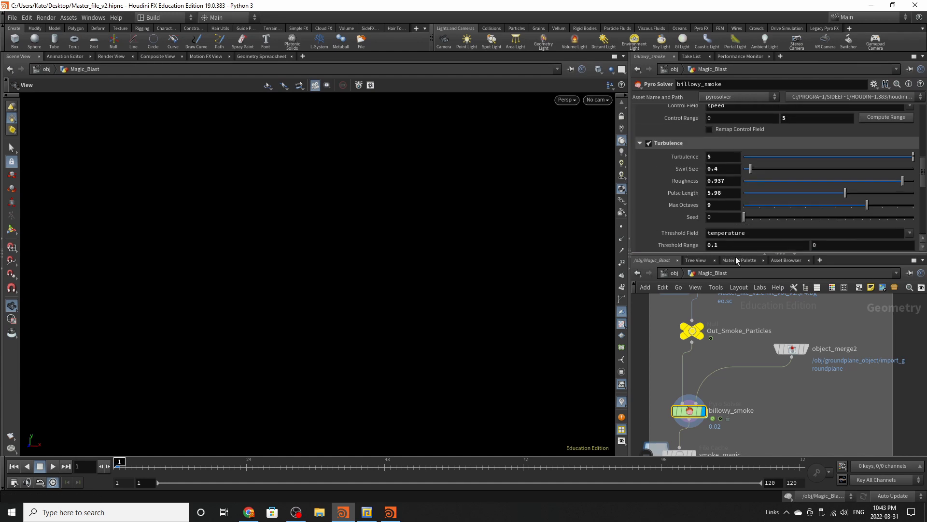
pyautogui.scroll(9, 754, 227)
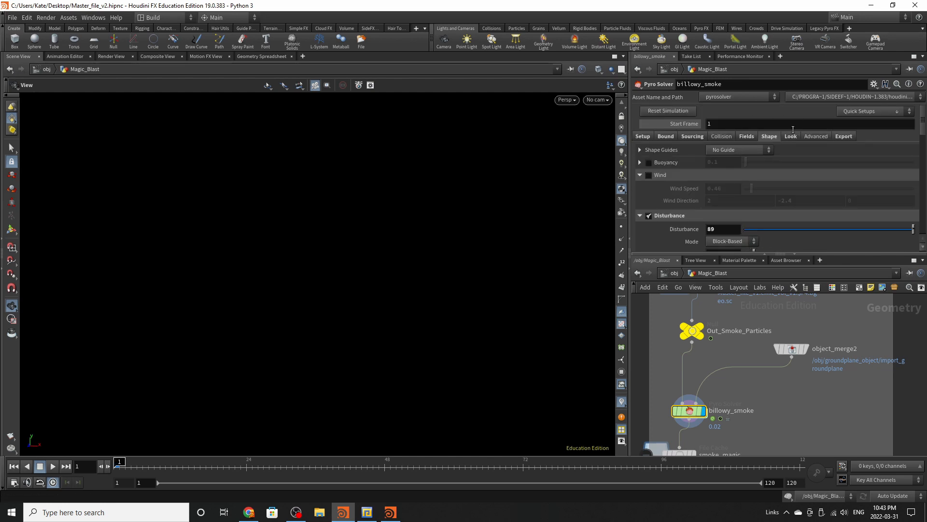
pyautogui.click(791, 135)
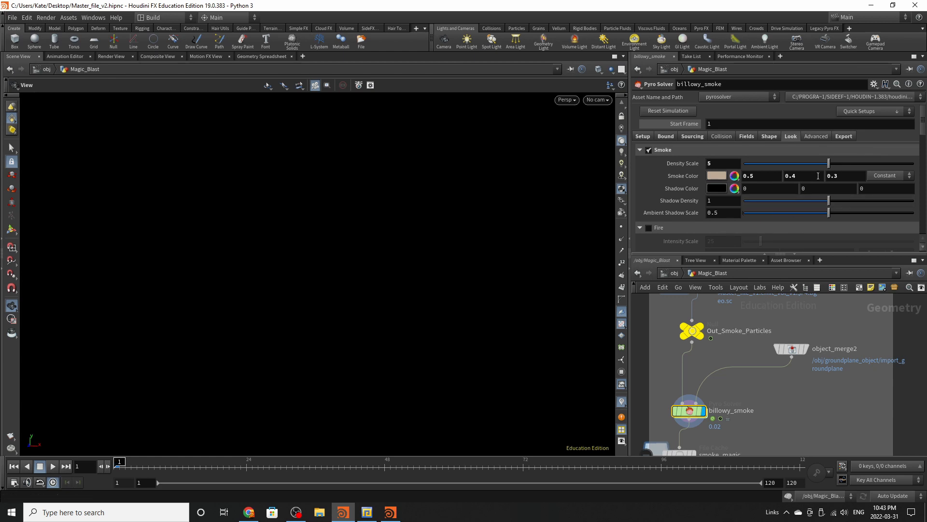
# - Display the smoke_magic file cache at frame 34 and the RENDER_Billowy_Smoke null to examine the cached smoke
pyautogui.scroll(-6, 744, 358)
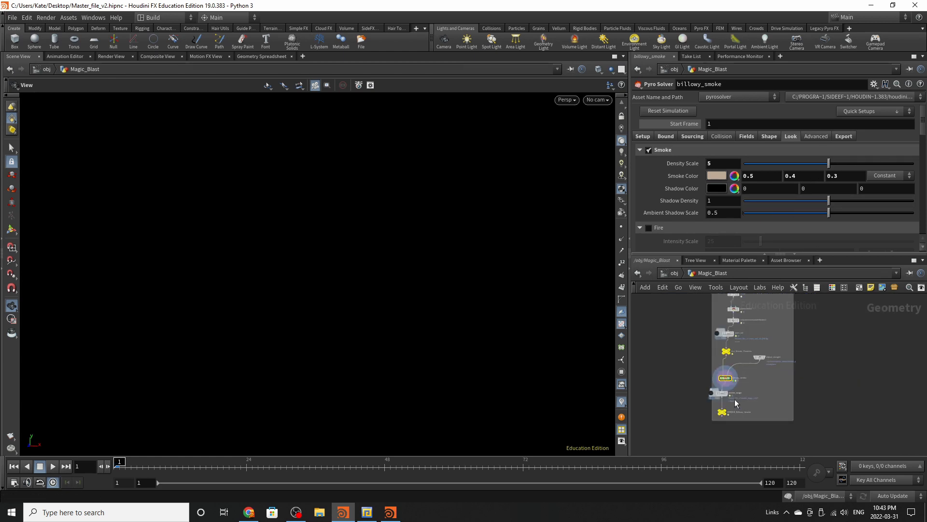
pyautogui.scroll(5, 734, 400)
pyautogui.click(715, 373)
pyautogui.click(706, 376)
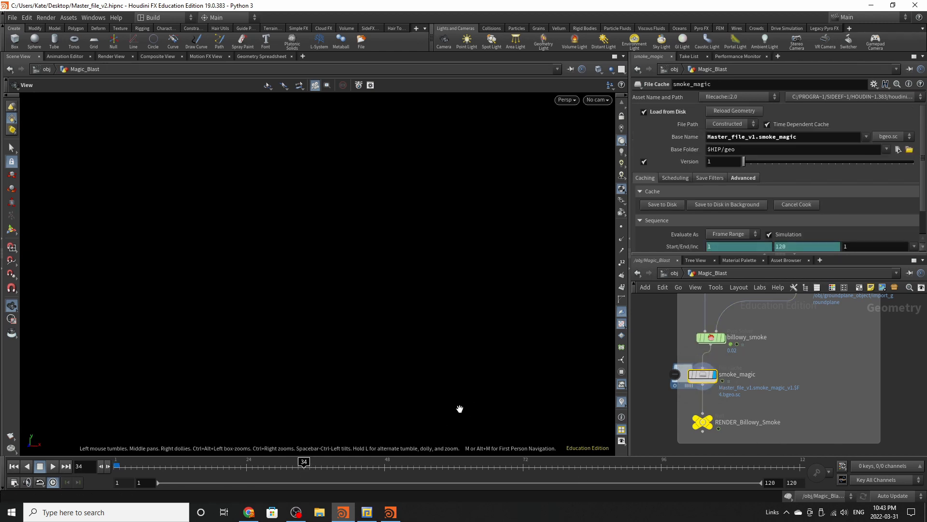
pyautogui.scroll(3, 686, 441)
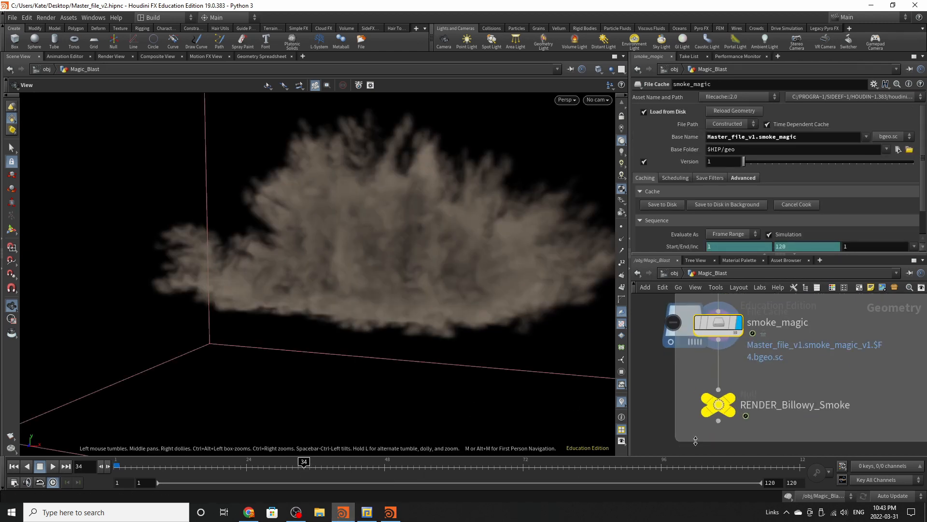
pyautogui.click(719, 405)
pyautogui.click(731, 398)
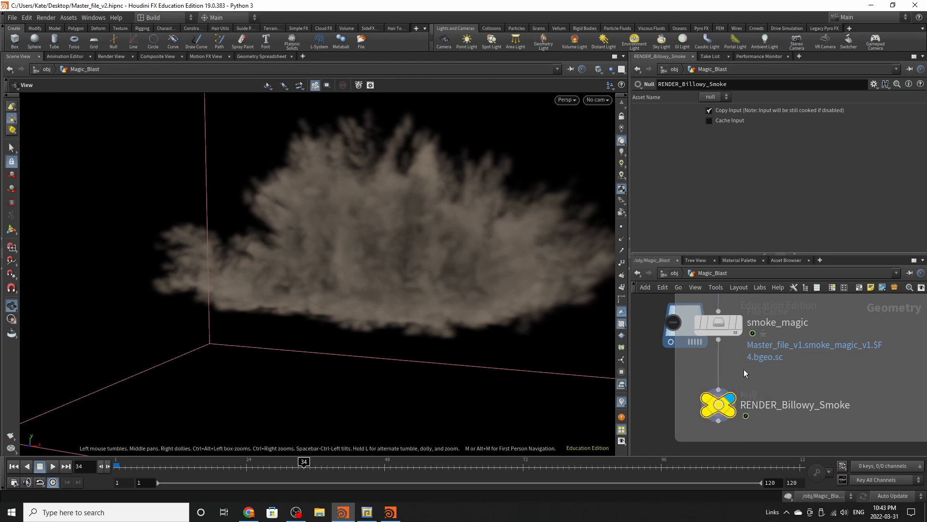
# - Display object_merge1 and scrub to frame 26 to examine the imported fractured statue
pyautogui.scroll(-6, 792, 425)
pyautogui.scroll(8, 780, 340)
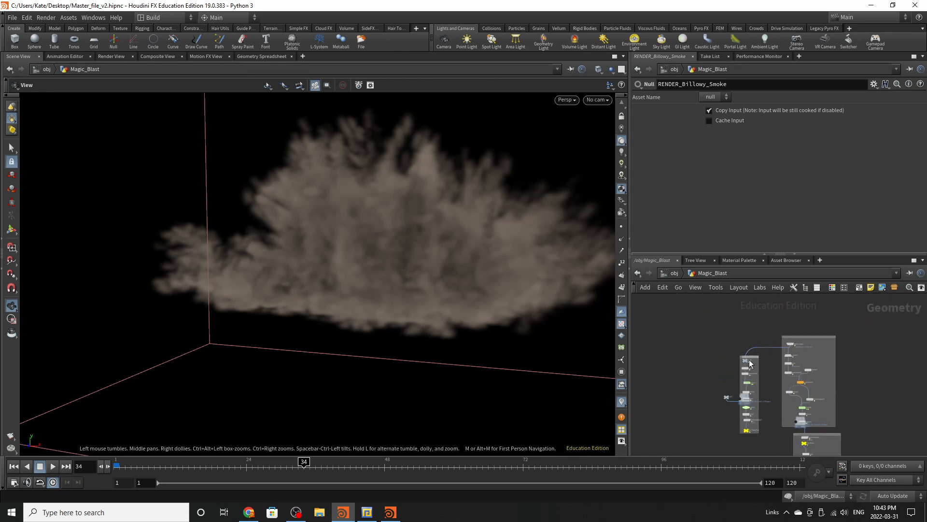
pyautogui.click(810, 373)
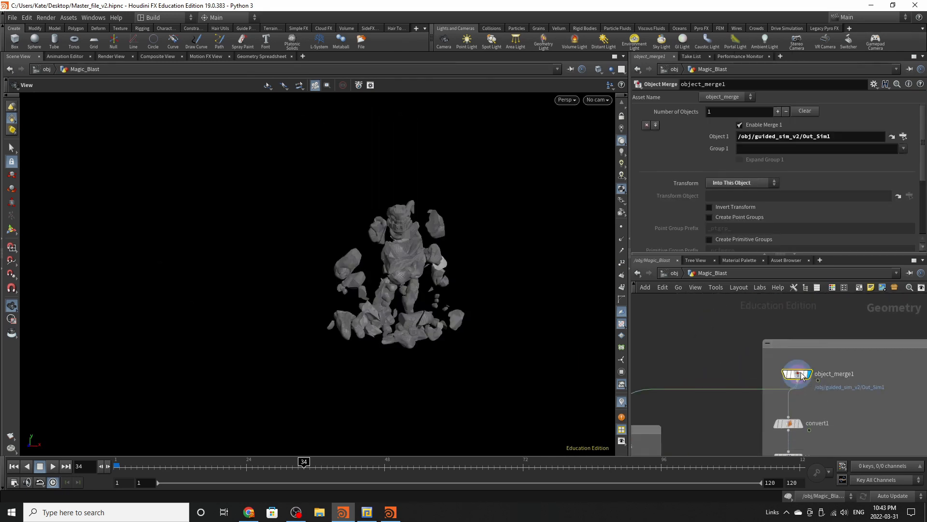
pyautogui.moveTo(173, 466); pyautogui.dragTo(258, 480)
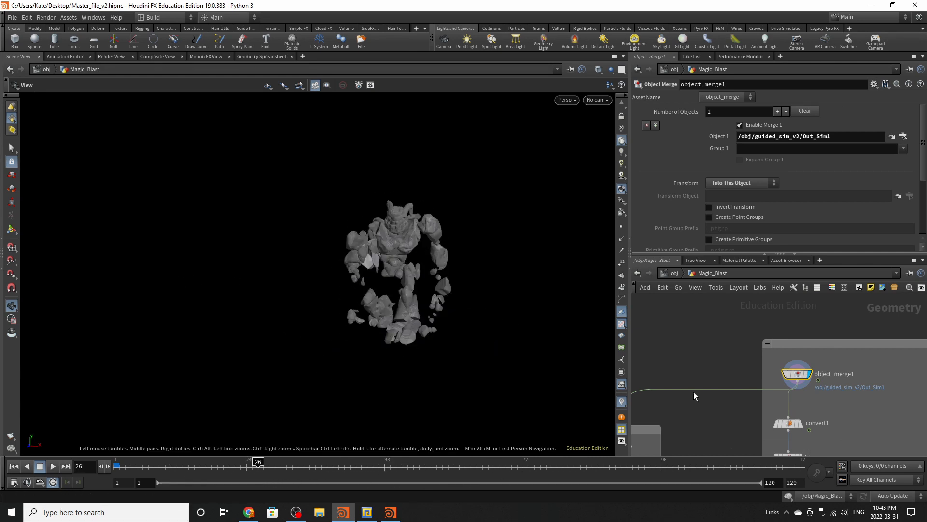
# - Display the pieces null above scatter1 and view the node chain it feeds
pyautogui.scroll(-4, 824, 392)
pyautogui.scroll(6, 704, 429)
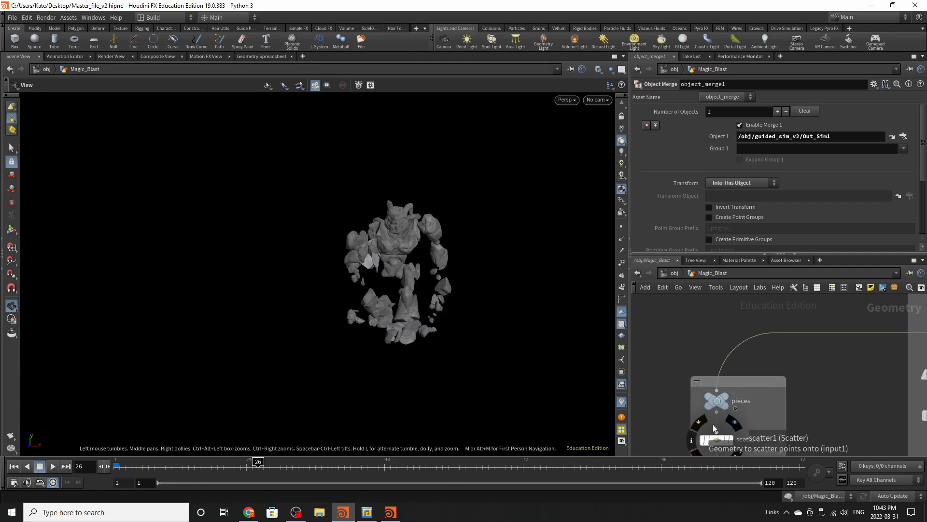
pyautogui.click(723, 400)
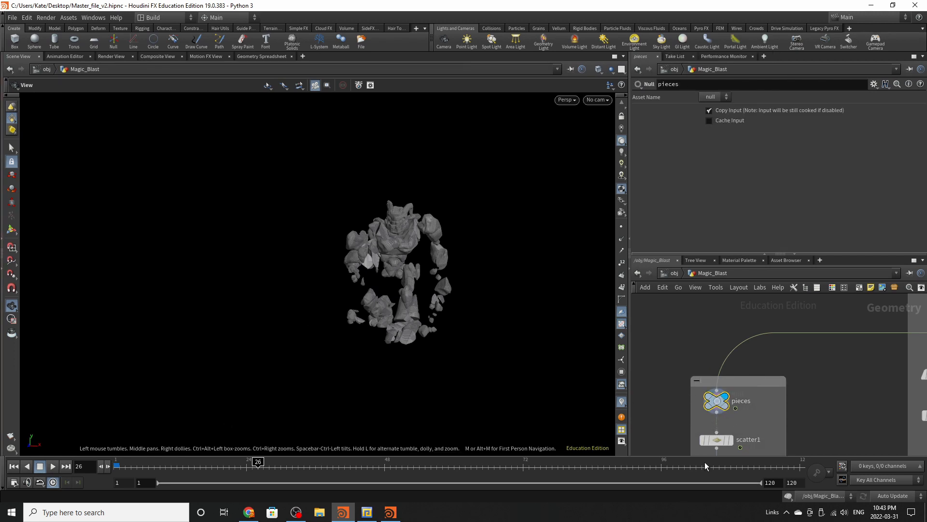
pyautogui.scroll(-5, 683, 336)
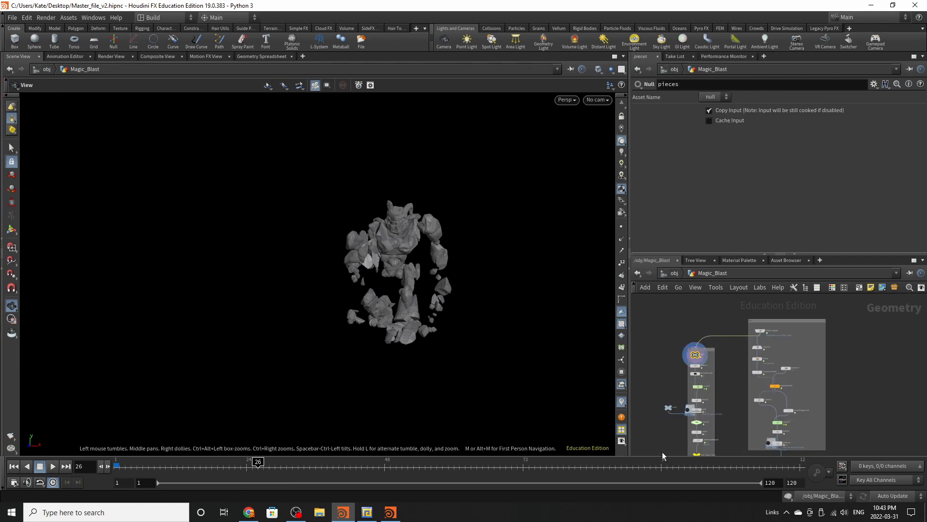
# - Display scatter1 below the pieces null and examine its Force Total Count and relaxation settings
pyautogui.scroll(6, 696, 363)
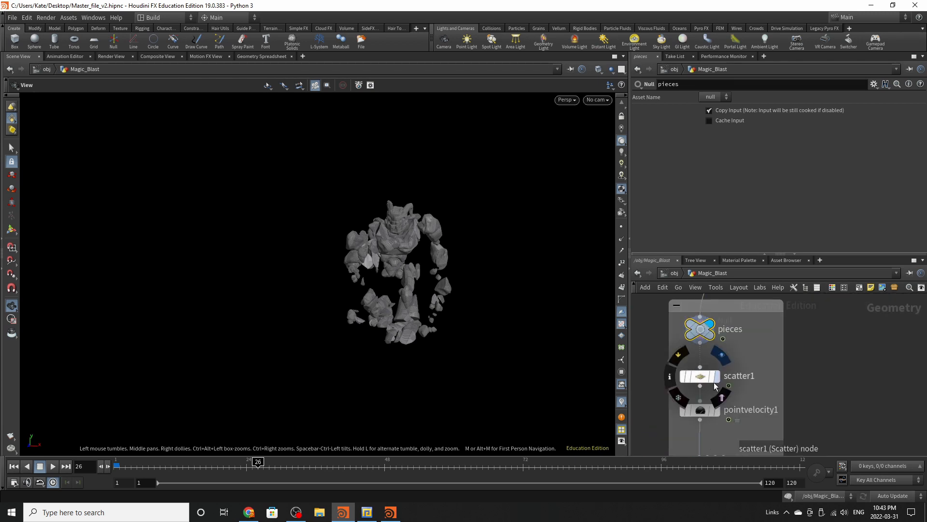
pyautogui.click(717, 377)
pyautogui.click(703, 377)
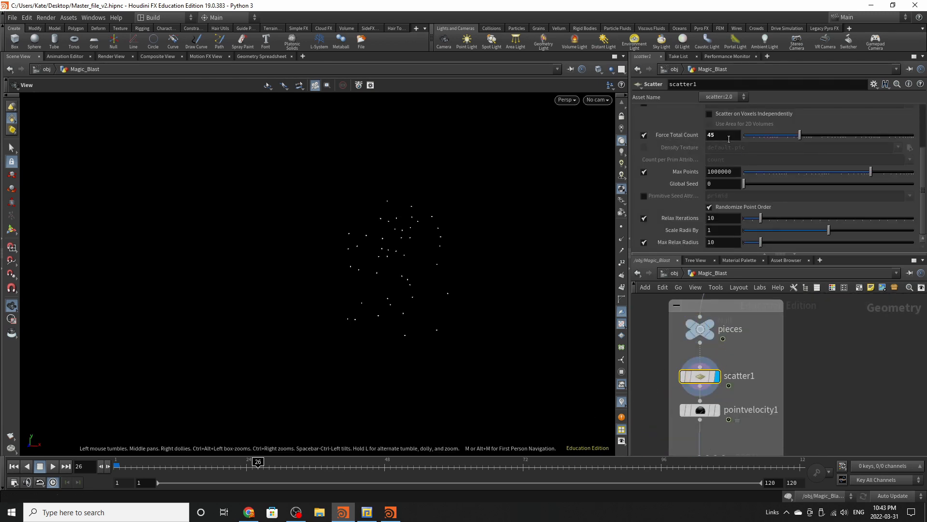
pyautogui.scroll(3, 705, 169)
pyautogui.scroll(-3, 709, 198)
pyautogui.scroll(-4, 731, 349)
pyautogui.scroll(3, 714, 377)
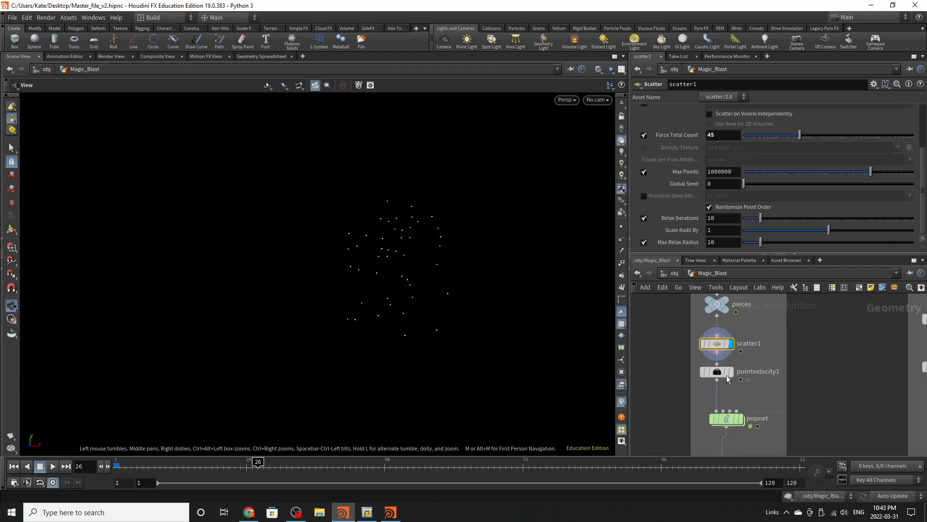
# - Display pointvelocity1 with the point velocity trails turned on to inspect the points' motion directions
pyautogui.click(730, 373)
pyautogui.click(718, 373)
pyautogui.click(621, 251)
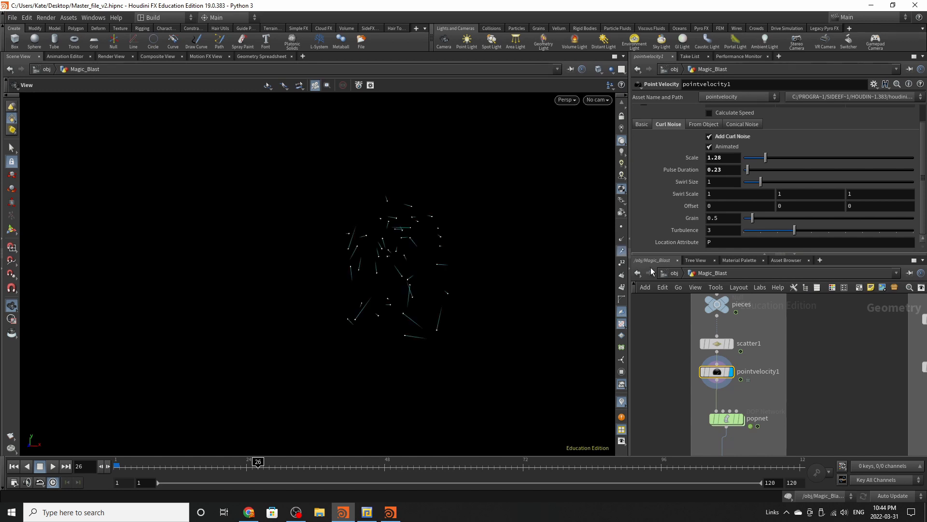
pyautogui.moveTo(421, 369)
pyautogui.mouseDown()
pyautogui.moveTo(476, 351)
pyautogui.moveTo(425, 342)
pyautogui.moveTo(477, 268)
pyautogui.mouseUp()
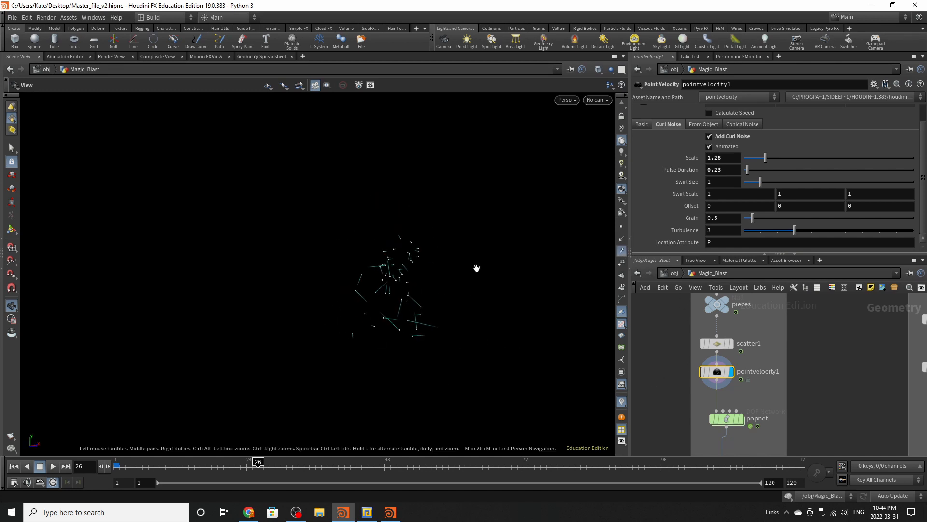
# - Compare scatter1's points with pointvelocity1's velocity trails at later frames, scrubbing to frame 68 and then frame 63
pyautogui.click(731, 344)
pyautogui.click(717, 343)
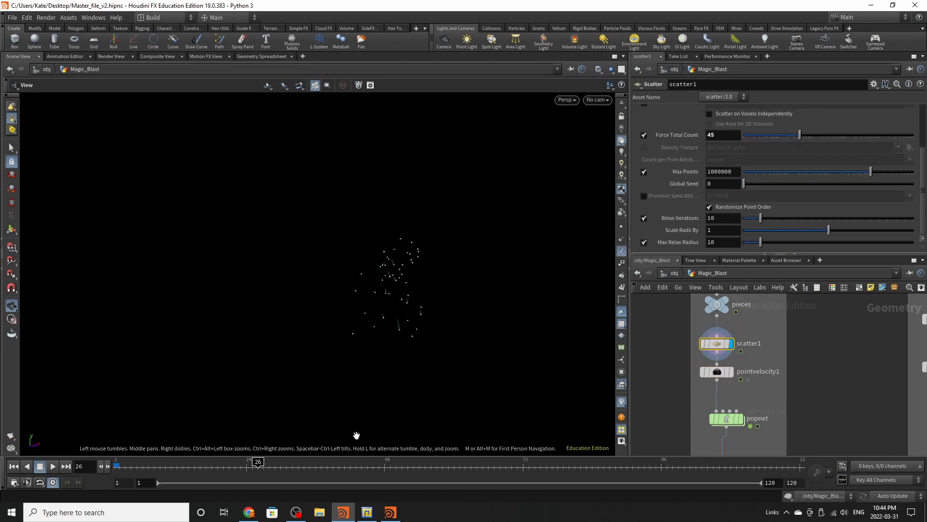
pyautogui.moveTo(283, 471)
pyautogui.mouseDown()
pyautogui.moveTo(362, 482)
pyautogui.moveTo(667, 487)
pyautogui.moveTo(178, 491)
pyautogui.moveTo(500, 520)
pyautogui.mouseUp()
pyautogui.click(730, 364)
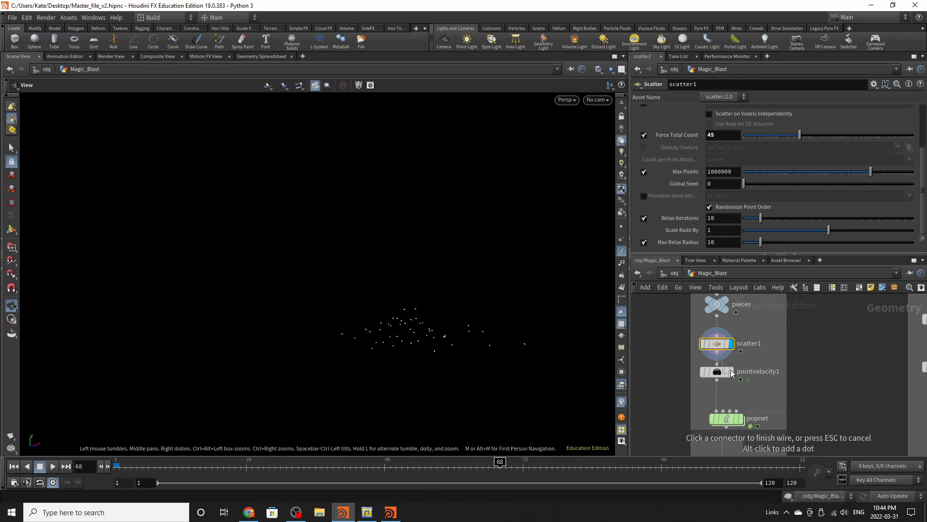
pyautogui.click(729, 375)
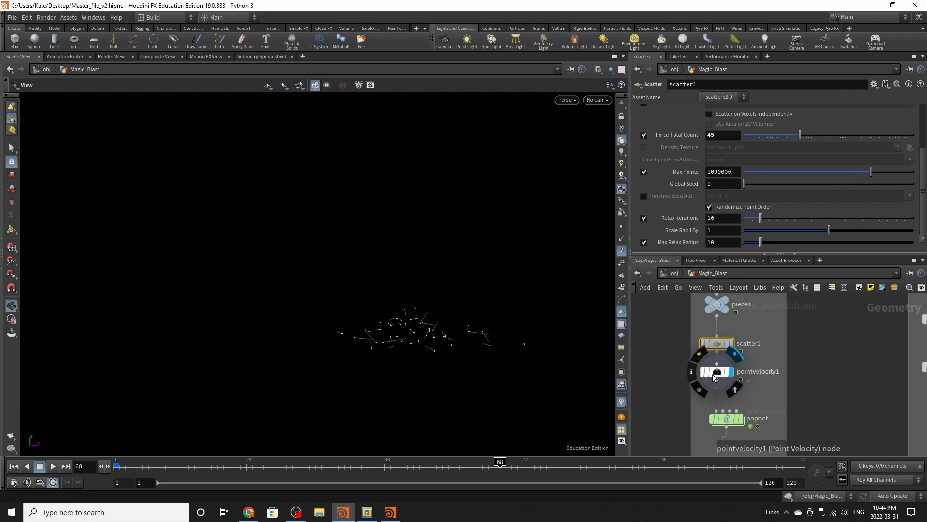
pyautogui.click(719, 371)
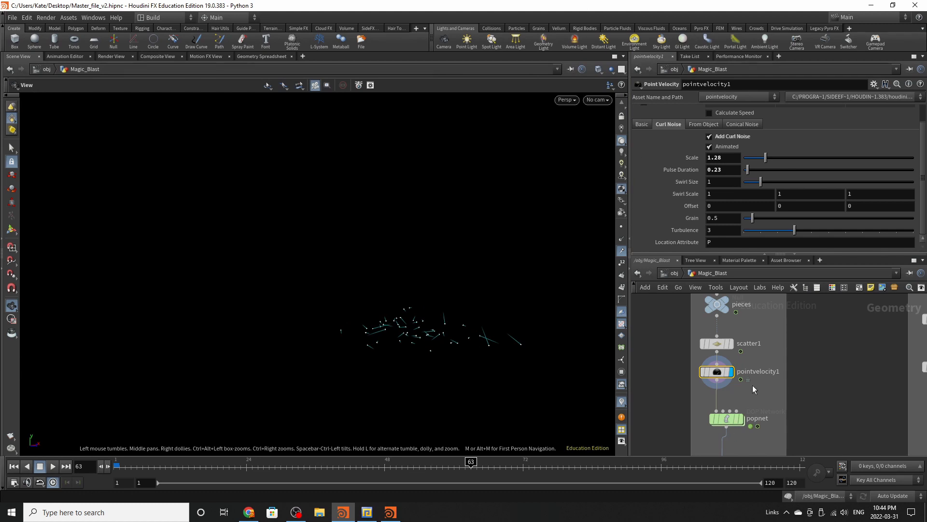
# - Examine pointvelocity1's basic velocity initialization and its curl noise settings
pyautogui.scroll(2, 742, 346)
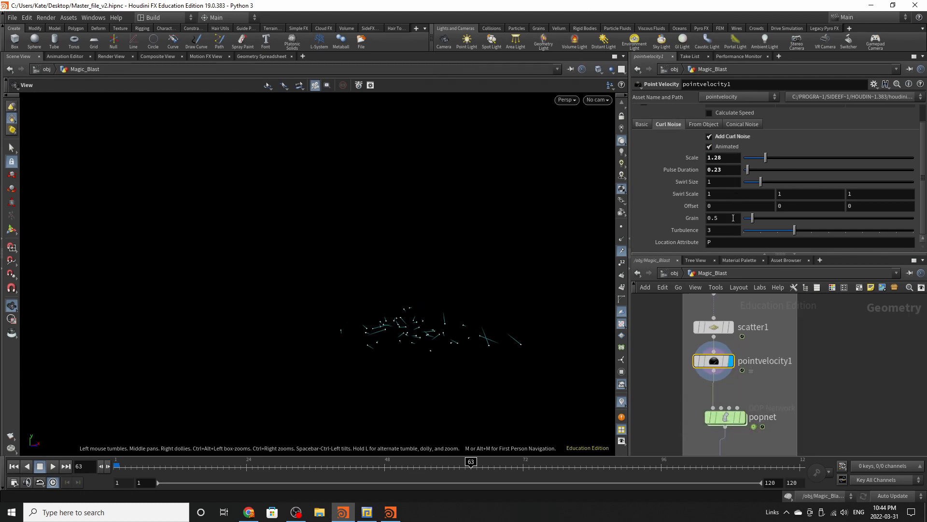
pyautogui.click(643, 124)
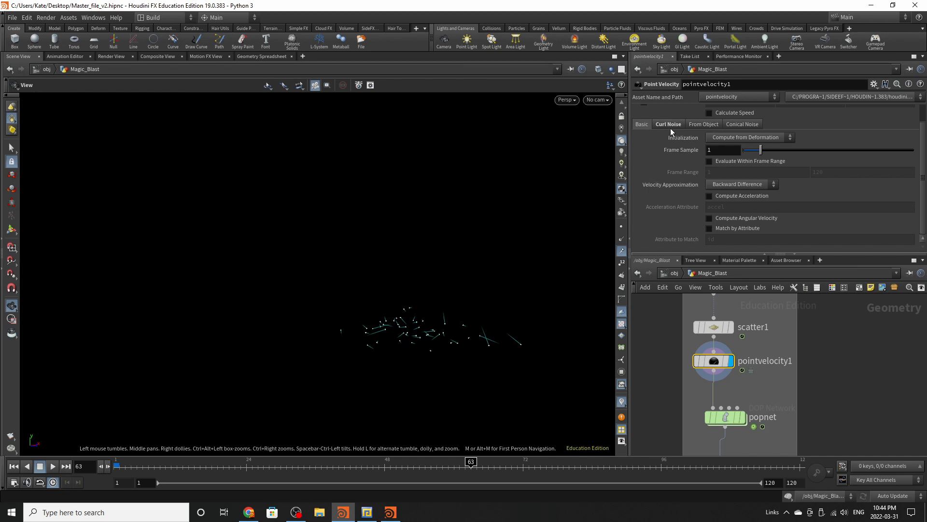
pyautogui.click(669, 124)
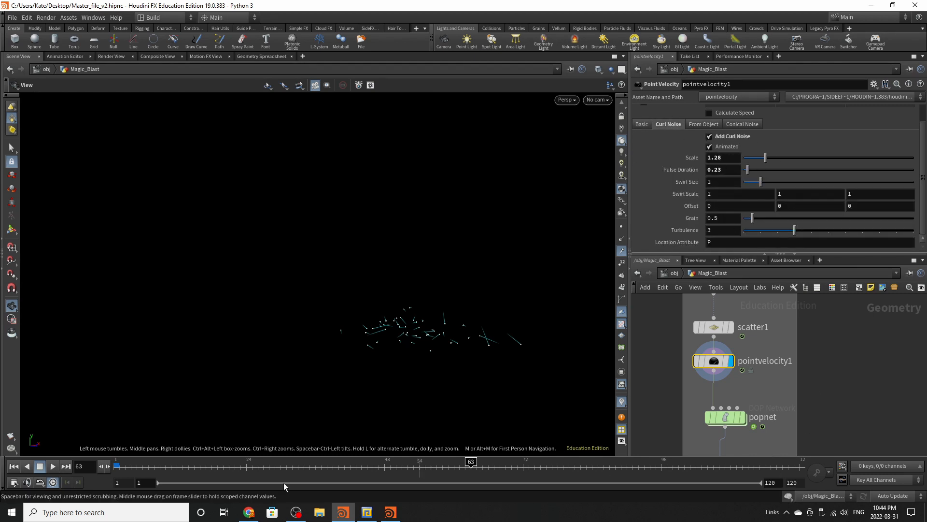
# - Return to the first frame, display the popnet DOP network and scrub to frame 11 to inspect the simulation
pyautogui.click(14, 466)
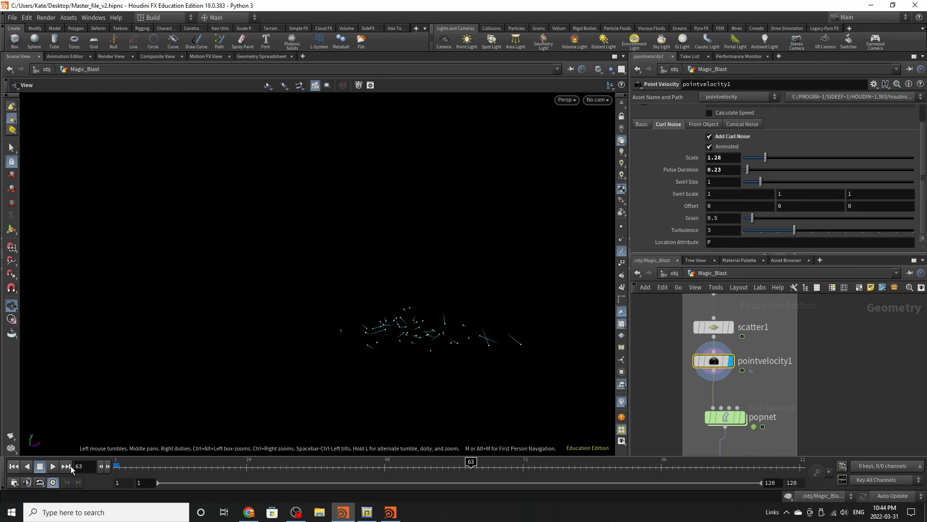
pyautogui.click(742, 417)
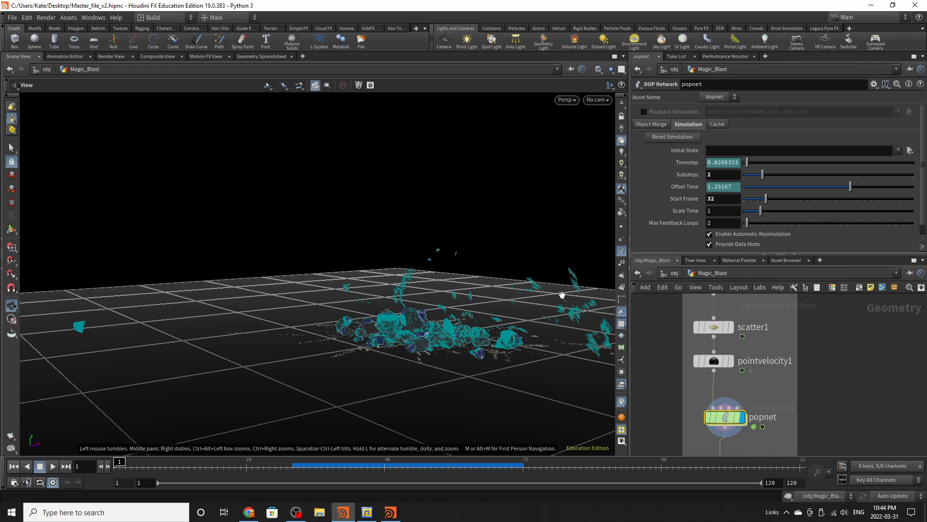
pyautogui.moveTo(290, 465)
pyautogui.mouseDown()
pyautogui.moveTo(449, 478)
pyautogui.moveTo(172, 481)
pyautogui.mouseUp()
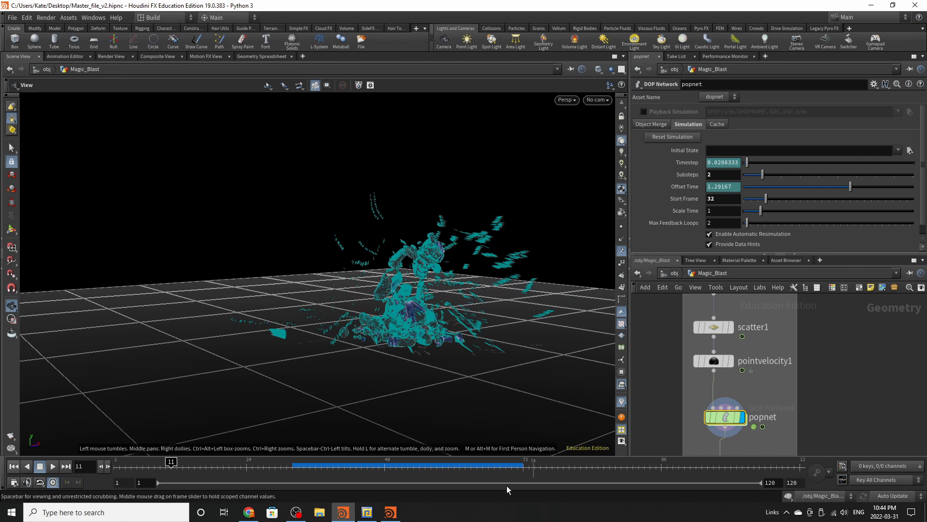
# - Enter the popnet network and view its node chain from the POP source down to the merge and gravity nodes
pyautogui.doubleClick(731, 421)
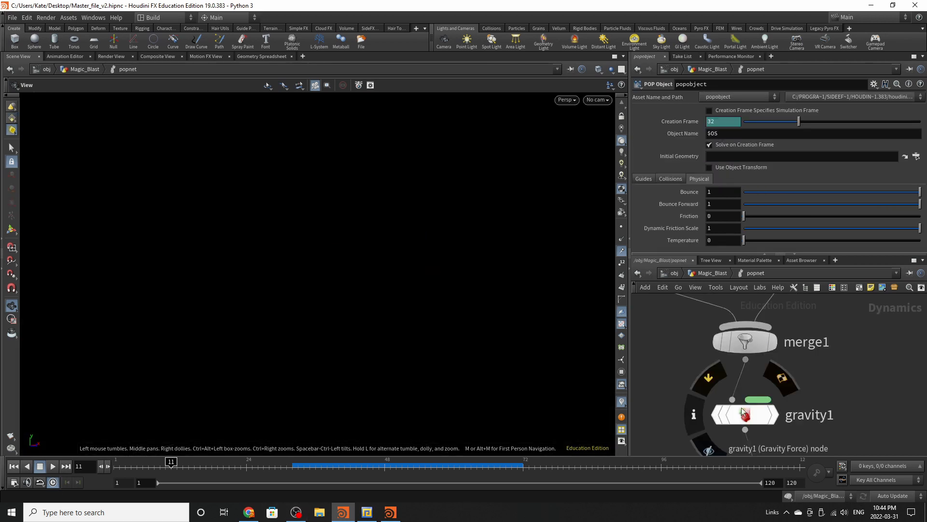
pyautogui.press('h')
pyautogui.scroll(3, 759, 406)
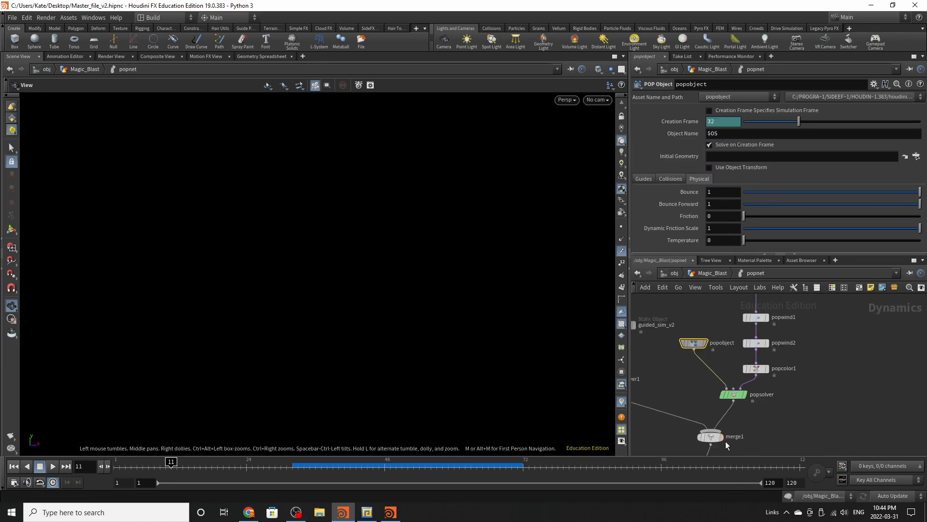
pyautogui.scroll(-3, 726, 443)
pyautogui.scroll(5, 746, 367)
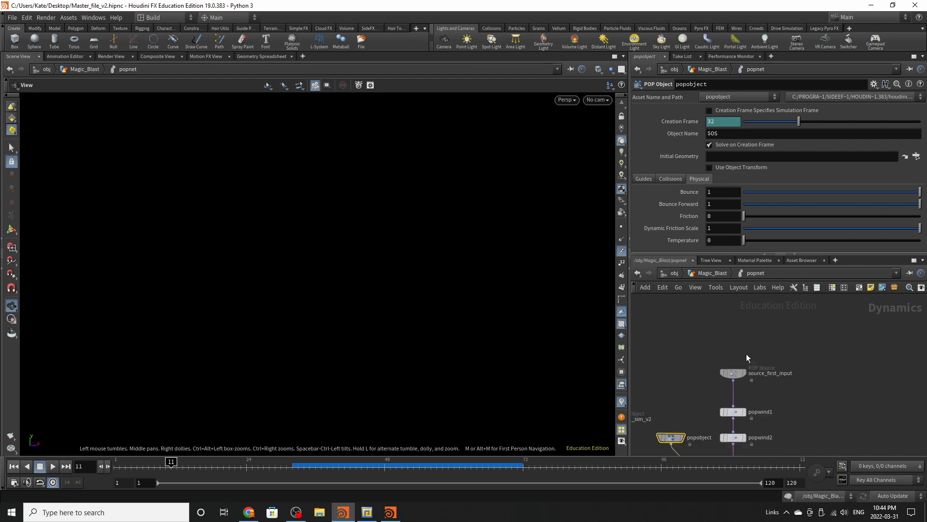
# - Select the source_first_input POP source and examine its emission type and geometry source settings
pyautogui.click(720, 373)
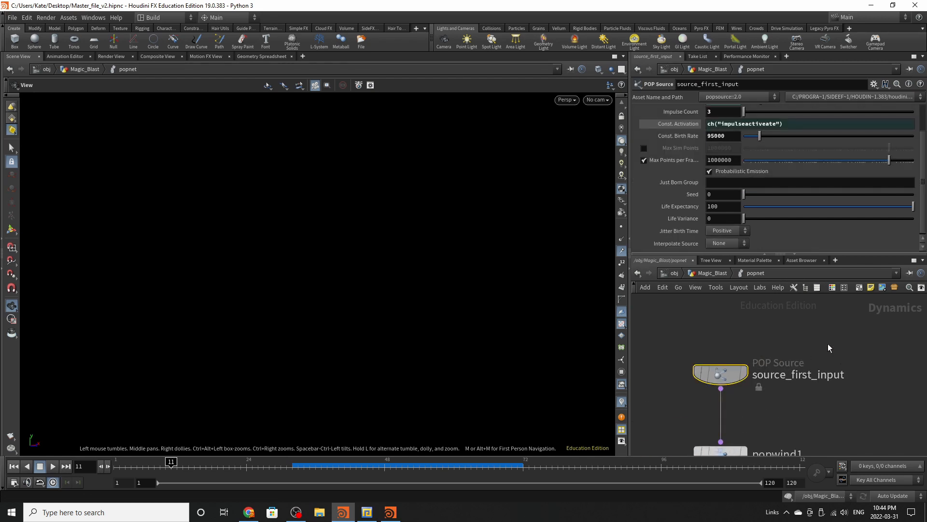
pyautogui.scroll(3, 746, 193)
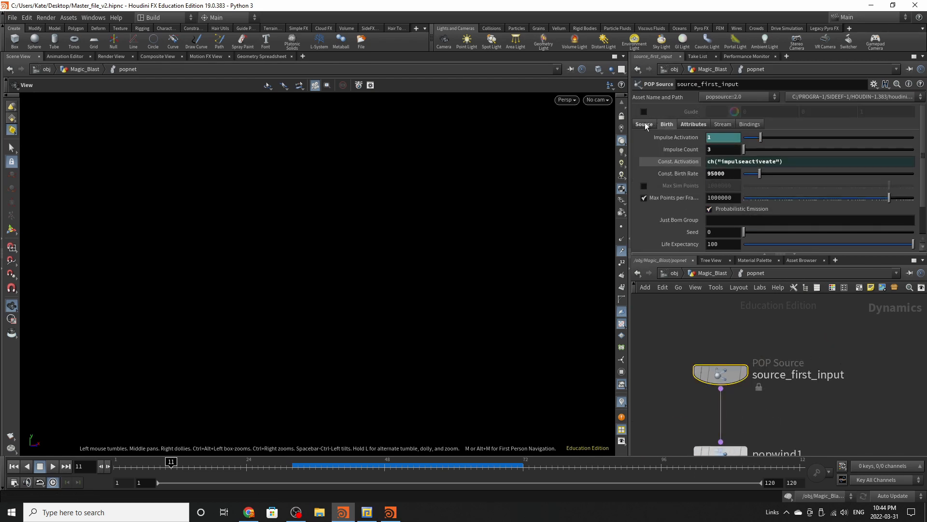
pyautogui.click(646, 124)
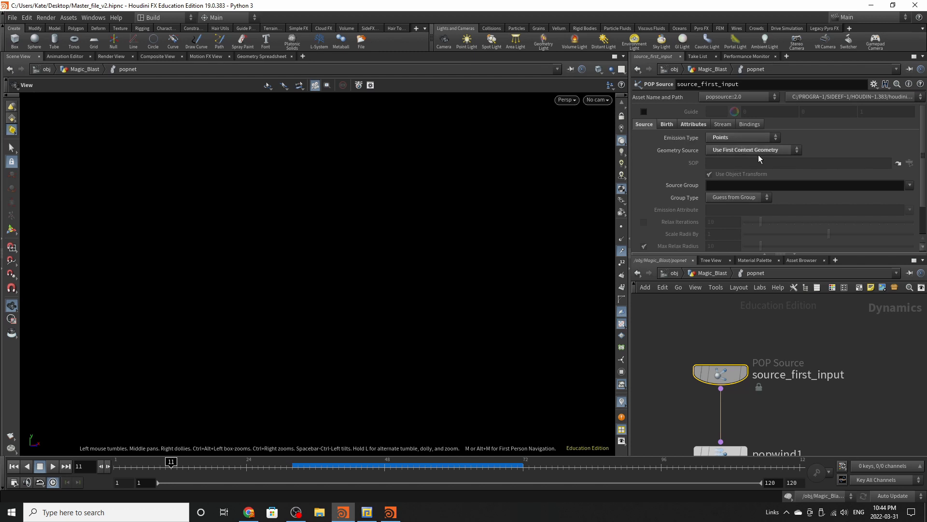
# - Examine source_first_input's birth settings, reveal the Impulse Activation expression and scrub to frame 40 to inspect the emitted particles
pyautogui.click(667, 125)
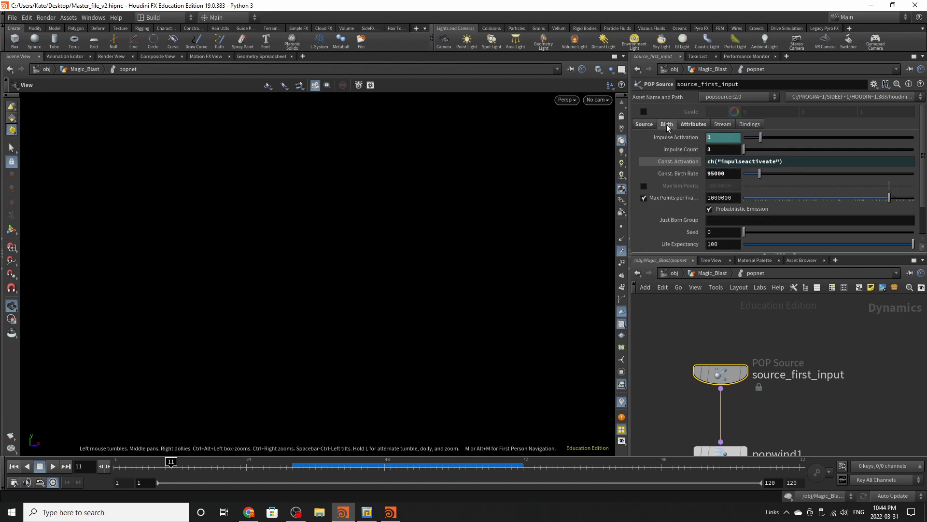
pyautogui.click(669, 137)
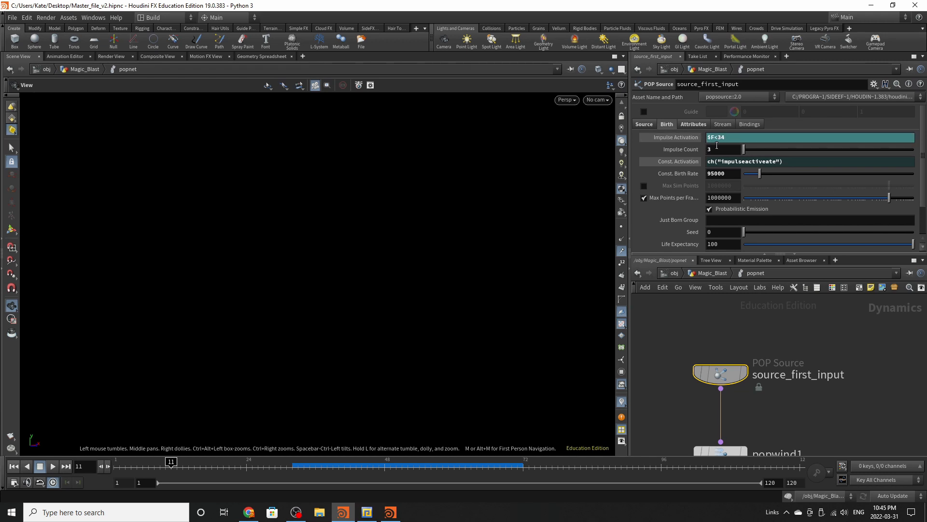
pyautogui.moveTo(293, 467); pyautogui.dragTo(338, 469)
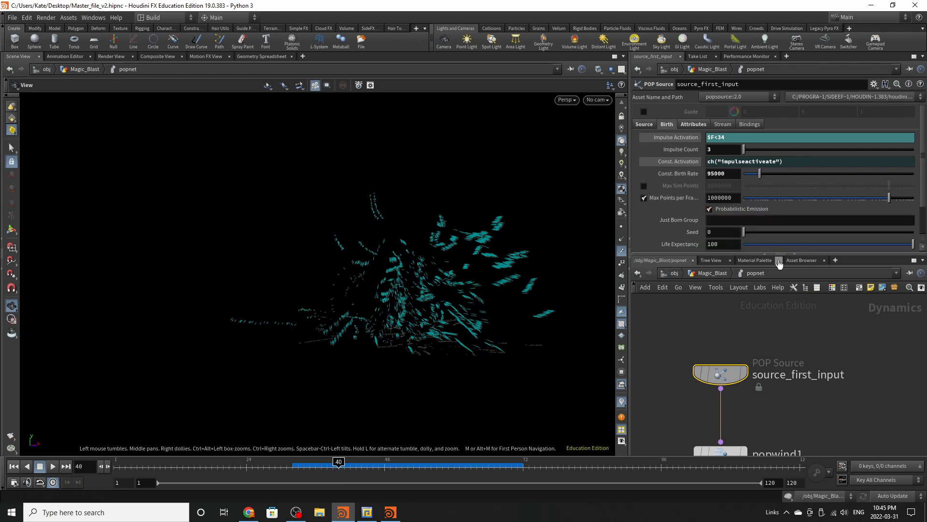
pyautogui.scroll(-3, 752, 248)
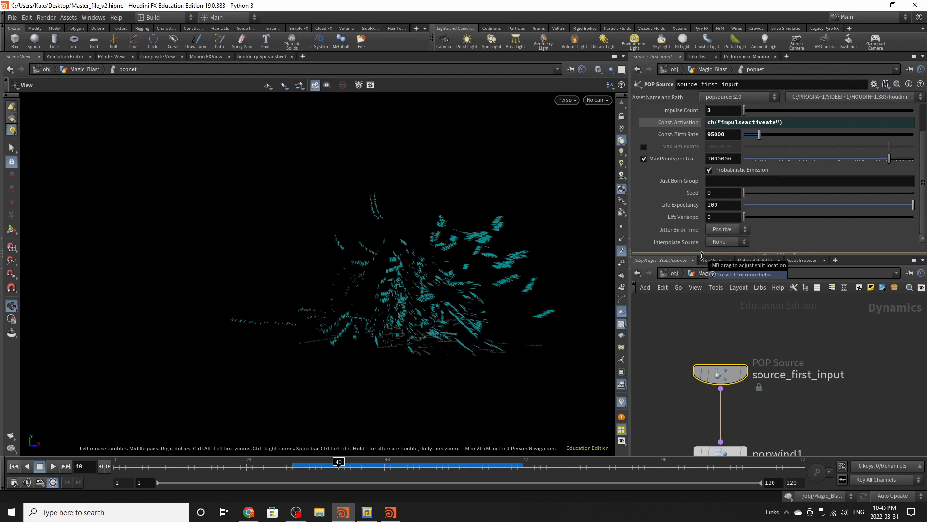
# - Examine the noise settings of popwind1 and popwind2 below the POP source
pyautogui.scroll(-3, 699, 364)
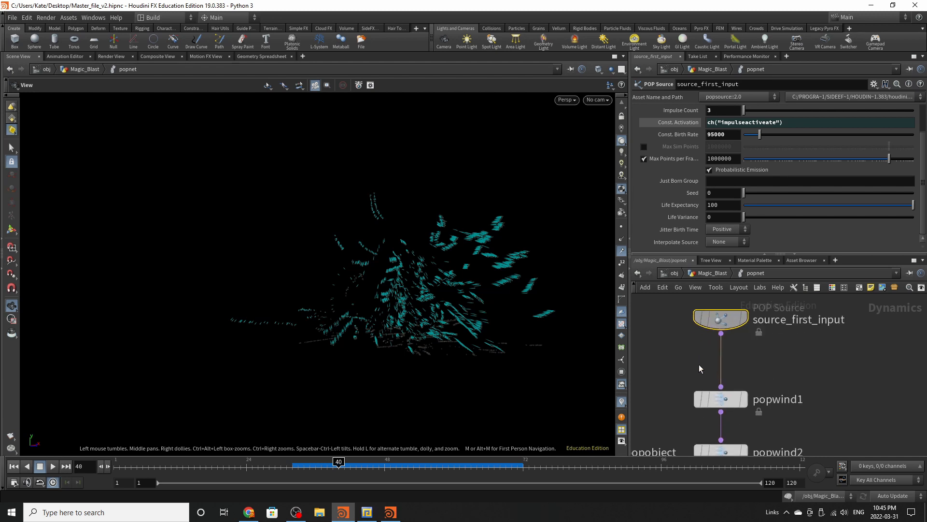
pyautogui.click(720, 399)
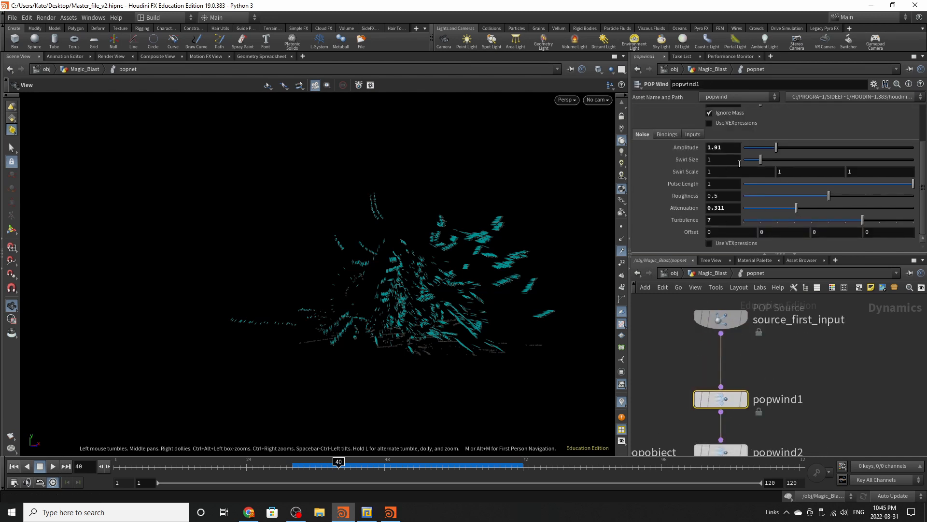
pyautogui.scroll(-2, 725, 377)
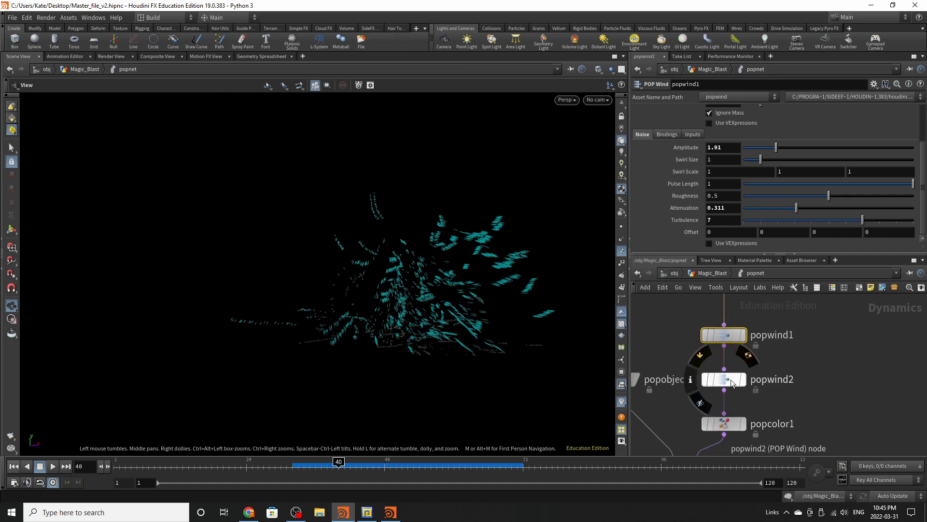
pyautogui.click(724, 379)
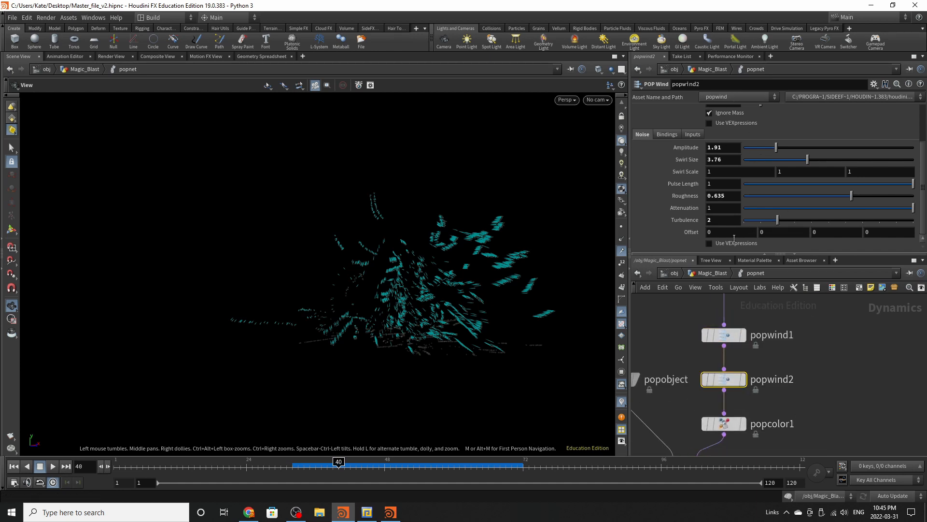
pyautogui.scroll(2, 782, 169)
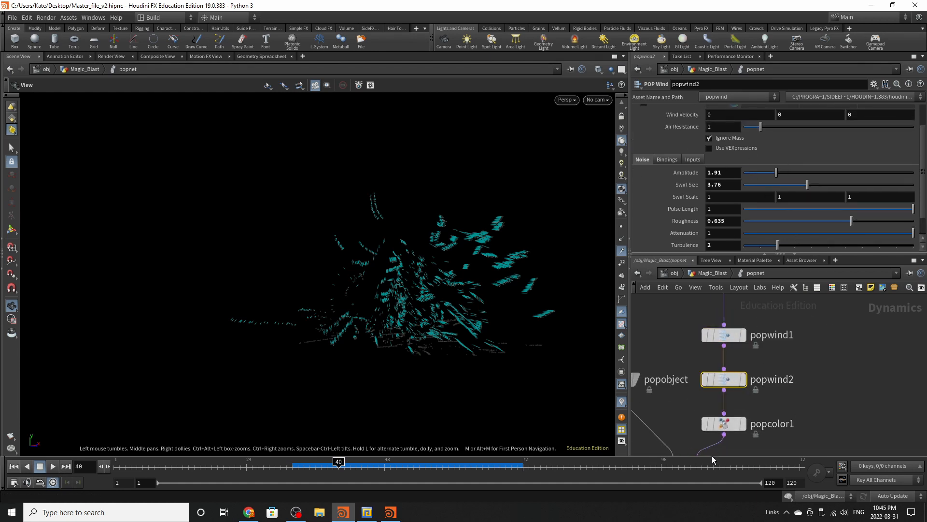
# - Examine popcolor1's color settings and its alpha ramp driven by particle age
pyautogui.click(724, 424)
pyautogui.click(638, 136)
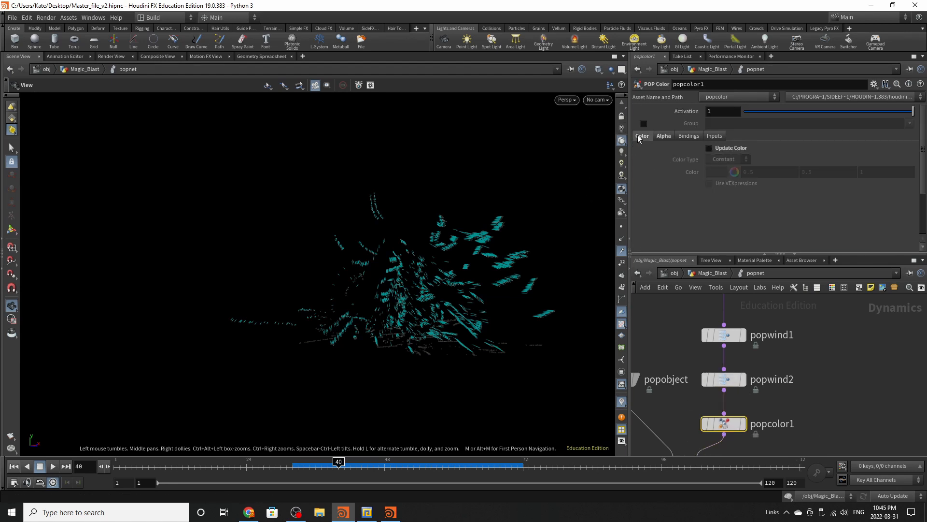
pyautogui.click(663, 138)
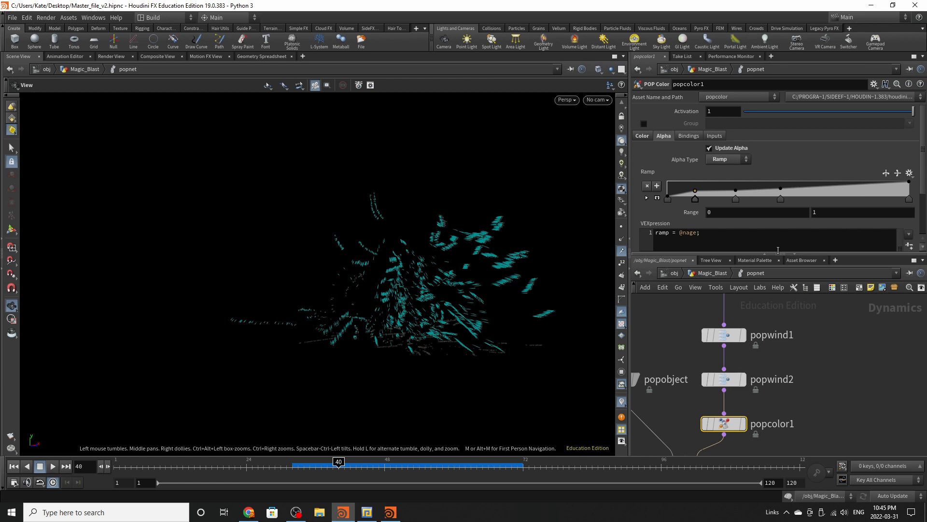
pyautogui.scroll(-3, 853, 322)
pyautogui.scroll(2, 750, 389)
# - Examine popsolver's substep settings and popobject's physical settings within the popnet node network
pyautogui.click(766, 405)
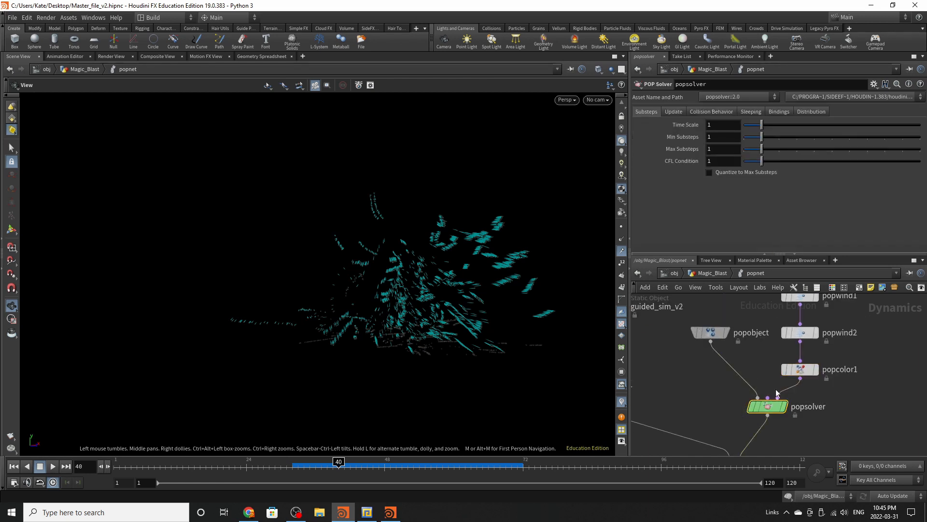
pyautogui.click(710, 332)
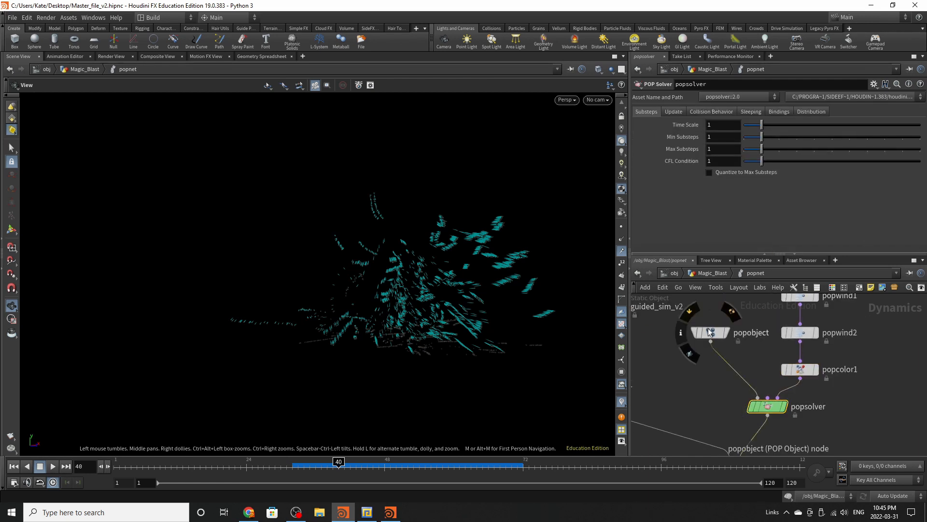
pyautogui.scroll(-3, 730, 335)
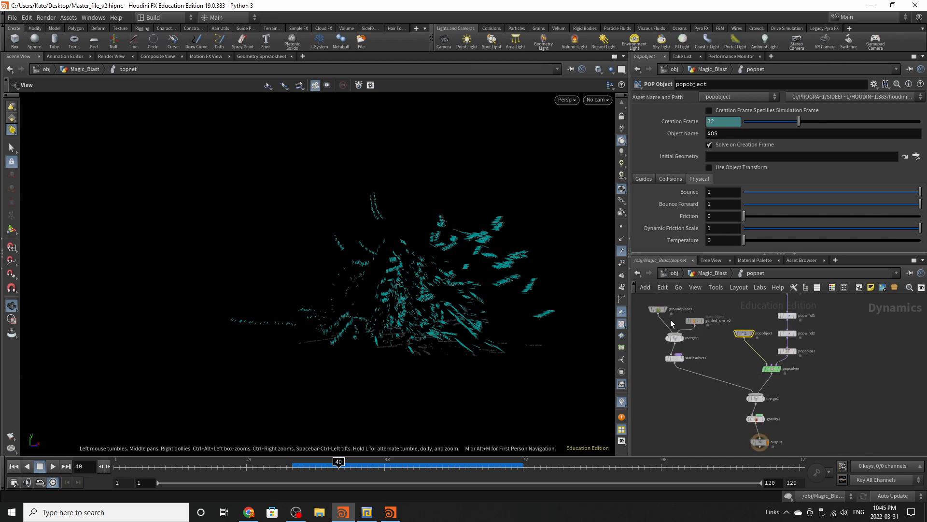
pyautogui.scroll(1, 659, 310)
pyautogui.click(685, 417)
pyautogui.scroll(-2, 686, 416)
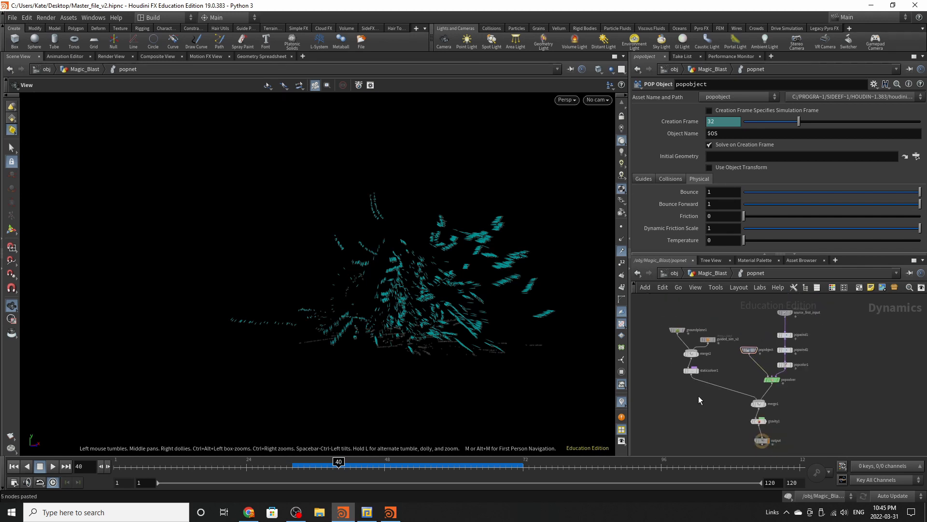
pyautogui.hotkey('ctrl', 'v')
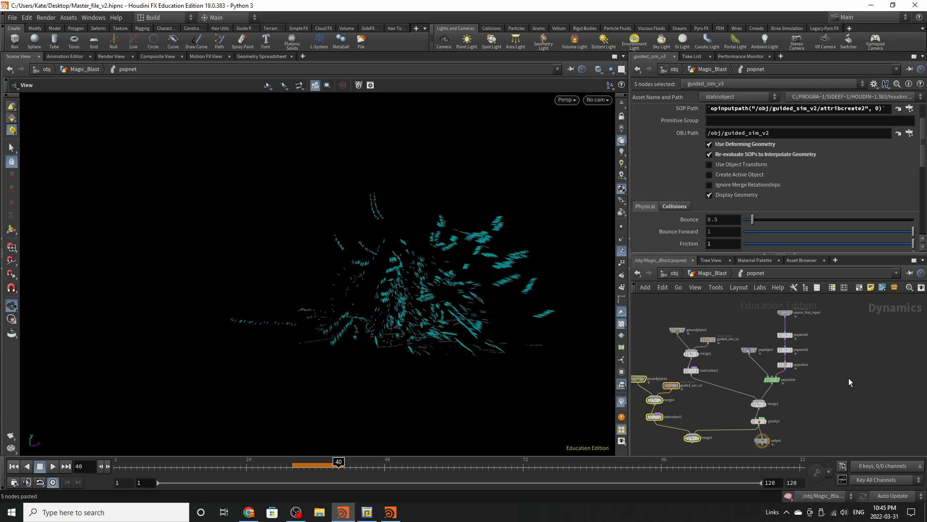
pyautogui.hotkey('ctrl', 'z')
# - Examine gravity1's force settings and rewind the timeline to frame 1
pyautogui.scroll(2, 770, 410)
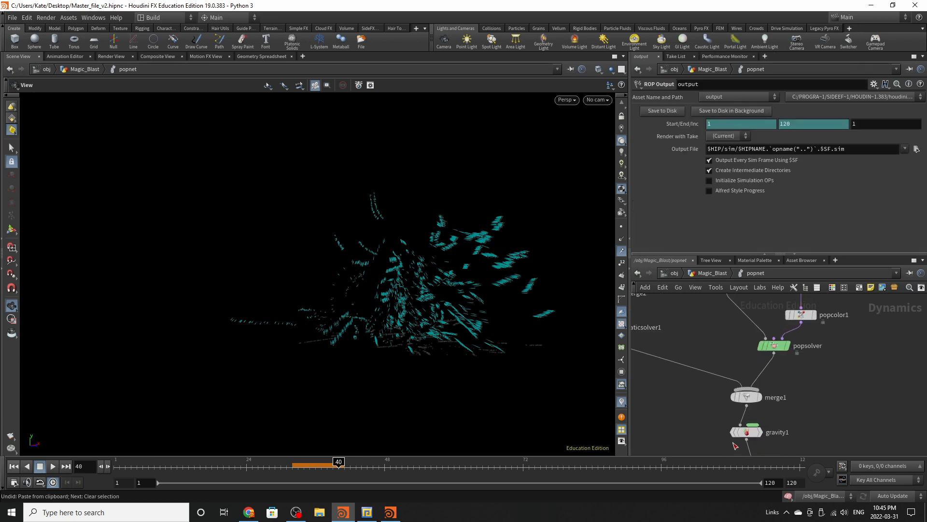
pyautogui.click(746, 433)
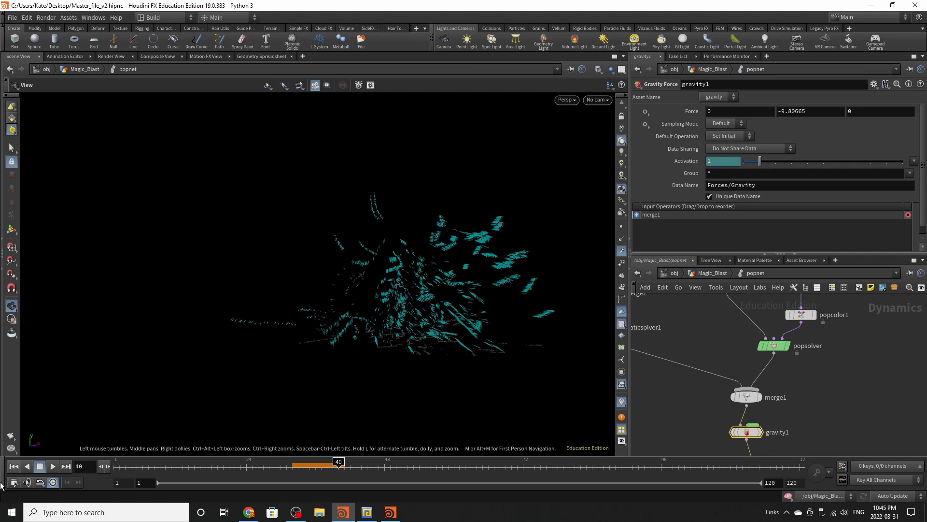
pyautogui.click(10, 466)
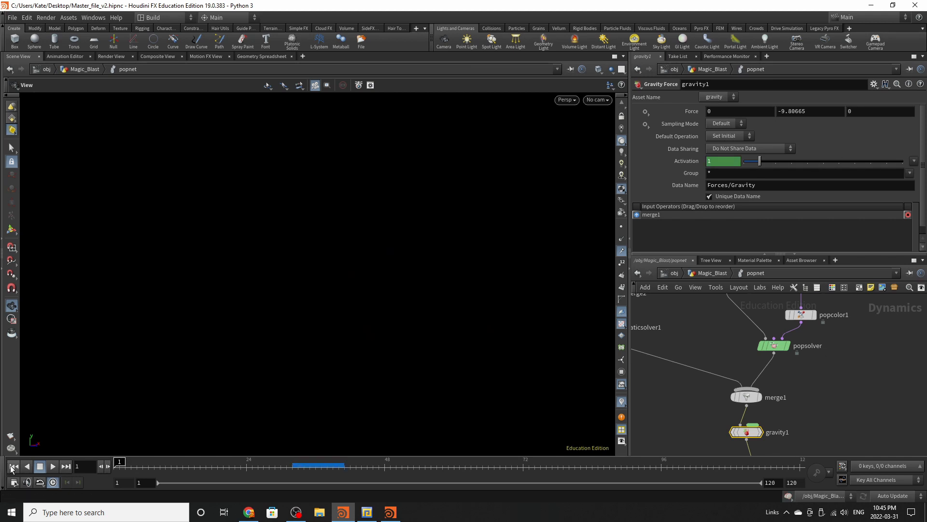
# - Return to the Magic_Blast network, display delete2 below popnet, and examine its group and operation settings
pyautogui.click(721, 277)
pyautogui.scroll(-5, 739, 343)
pyautogui.scroll(5, 729, 401)
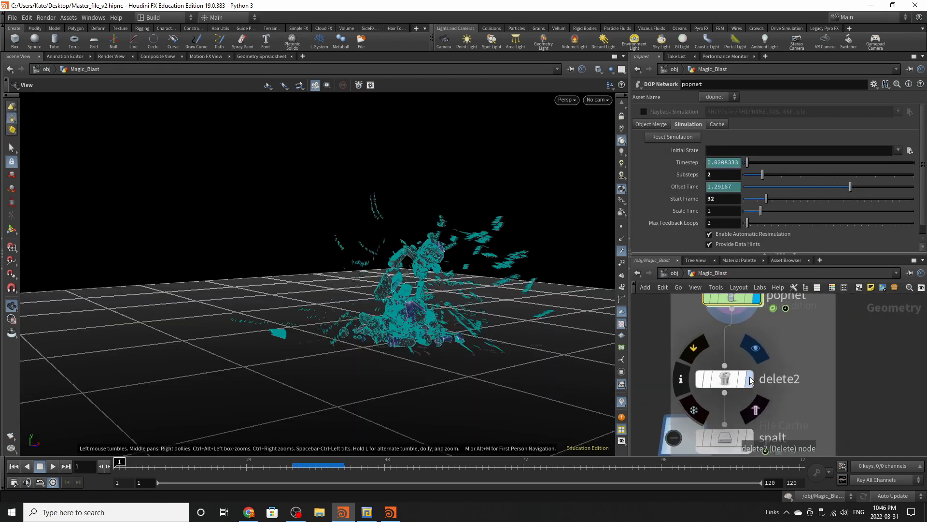
pyautogui.click(750, 380)
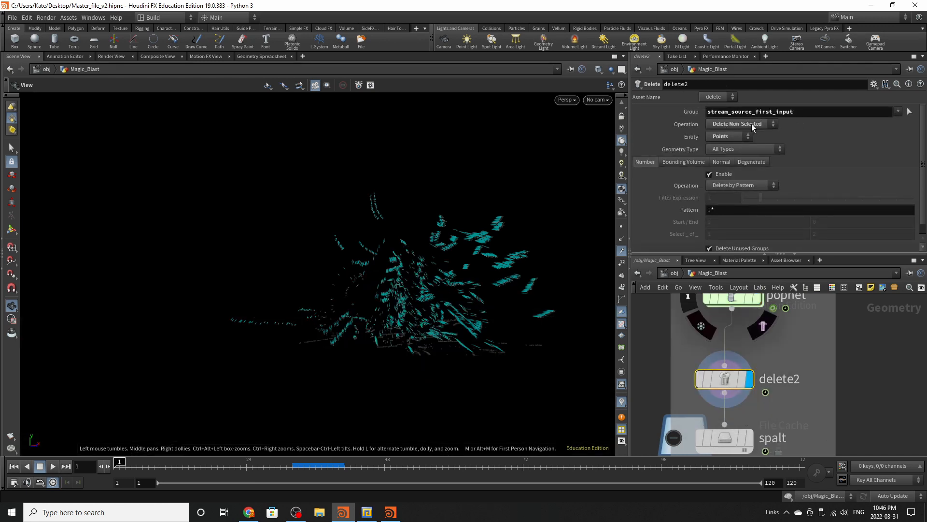
pyautogui.scroll(-3, 740, 369)
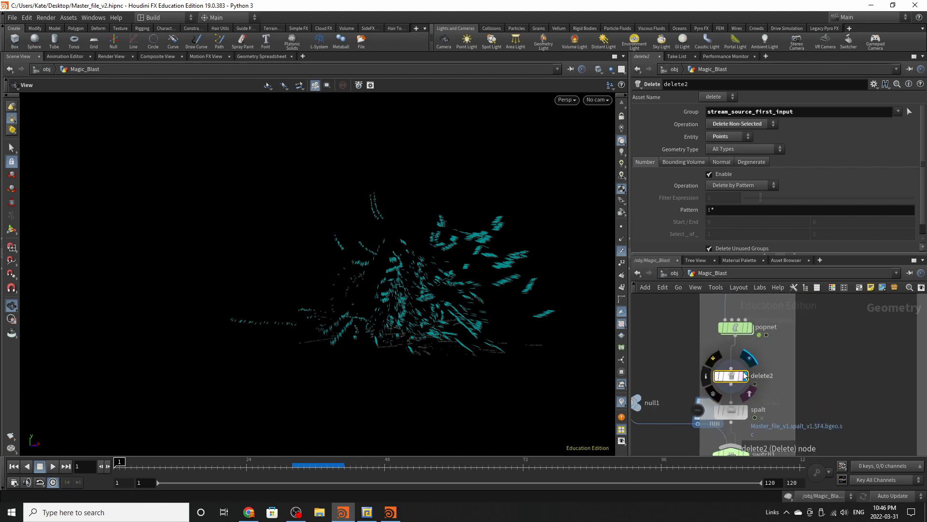
# - Display the spalt file cache and scrub the timeline to frame 98 and back to frame 7 to inspect the cached particles
pyautogui.scroll(2, 723, 440)
pyautogui.click(756, 396)
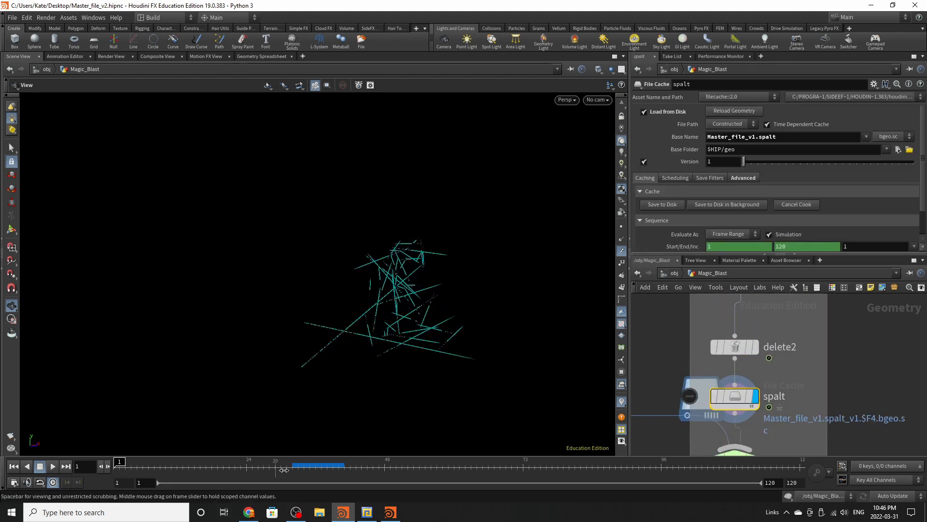
pyautogui.moveTo(275, 470); pyautogui.dragTo(673, 465)
pyautogui.scroll(-5, 736, 347)
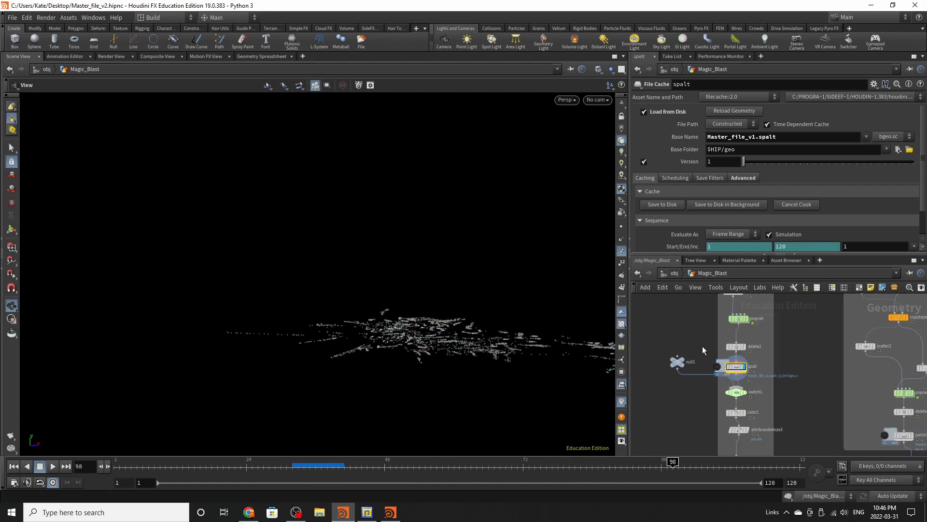
pyautogui.scroll(3, 736, 393)
pyautogui.moveTo(274, 468); pyautogui.dragTo(197, 474)
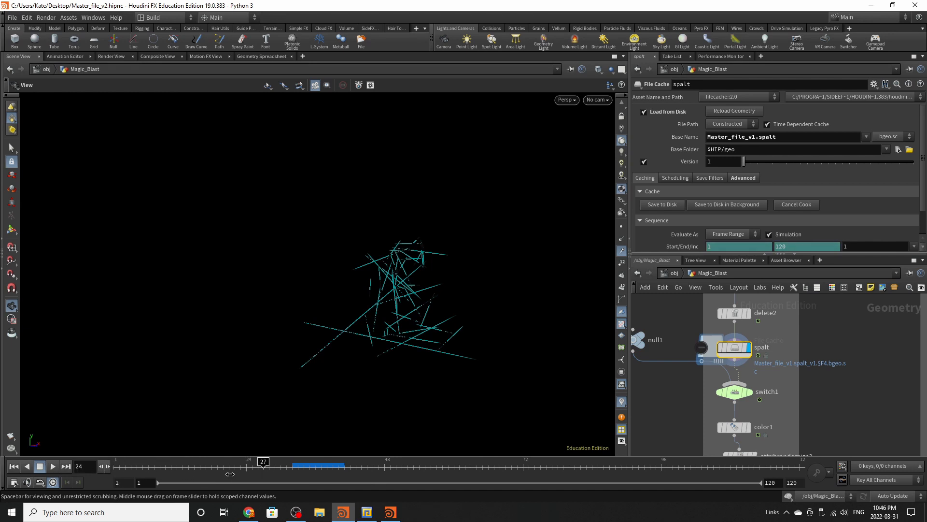
pyautogui.moveTo(230, 474); pyautogui.dragTo(148, 464)
# - Display switch1, examine its Select Input setting and inputs, and move the timeline to frame 31
pyautogui.scroll(2, 750, 376)
pyautogui.moveTo(755, 395)
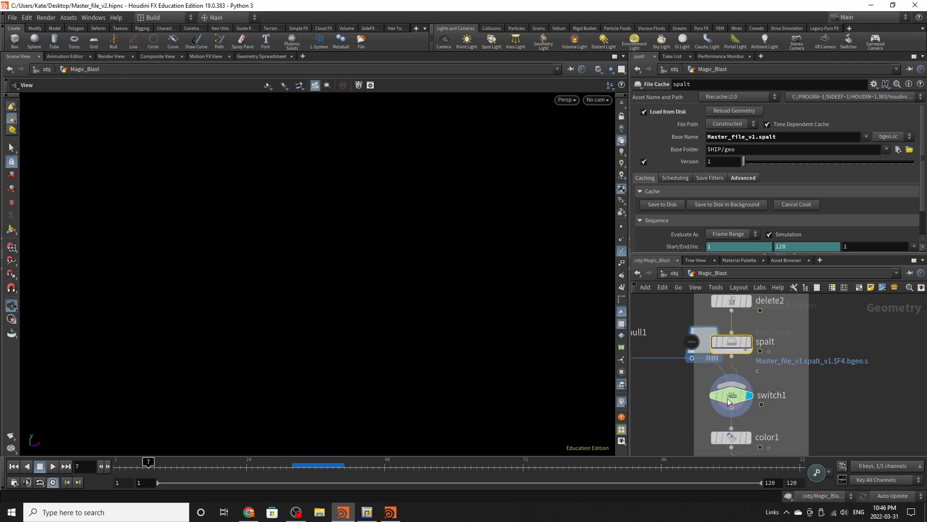
pyautogui.click(730, 401)
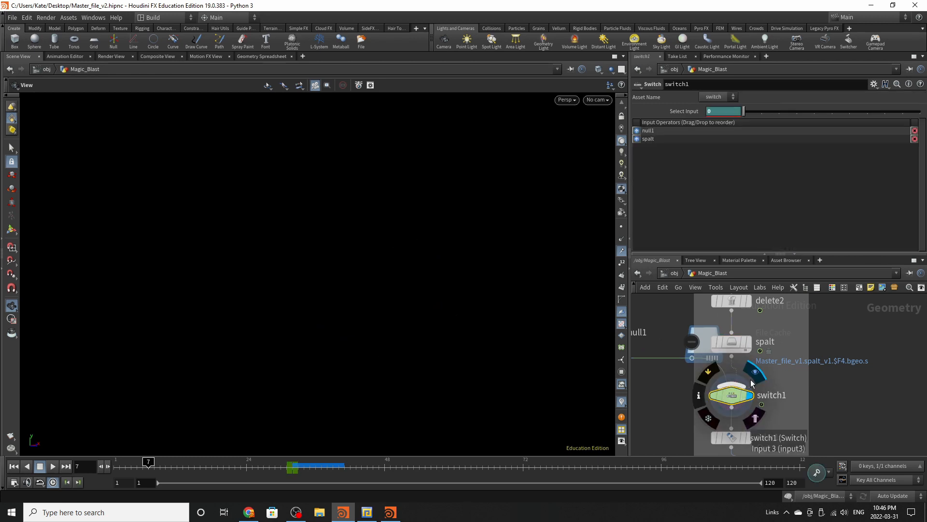
pyautogui.click(285, 473)
pyautogui.moveTo(288, 472); pyautogui.dragTo(287, 473)
# - Display color1, examine its hittime color ramp, and scrub to frame 39 and back to frame 28 to inspect the particle colors
pyautogui.scroll(-2, 665, 389)
pyautogui.moveTo(808, 363); pyautogui.dragTo(803, 326, button='middle')
pyautogui.scroll(3, 762, 397)
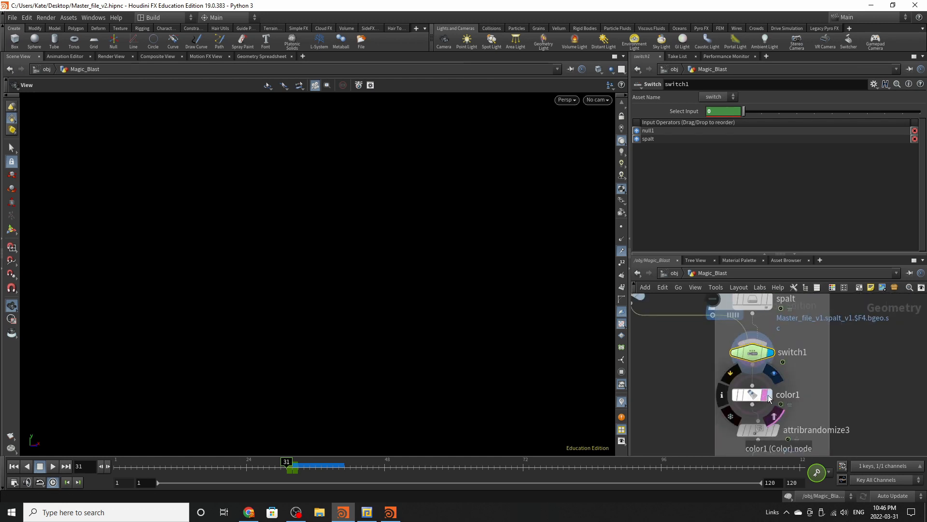
pyautogui.click(769, 395)
pyautogui.click(748, 398)
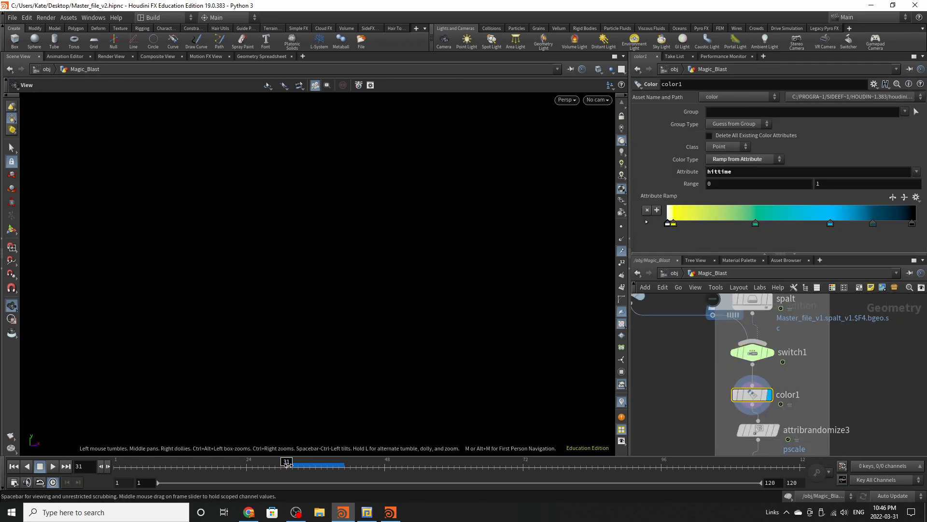
pyautogui.moveTo(289, 467); pyautogui.dragTo(333, 467)
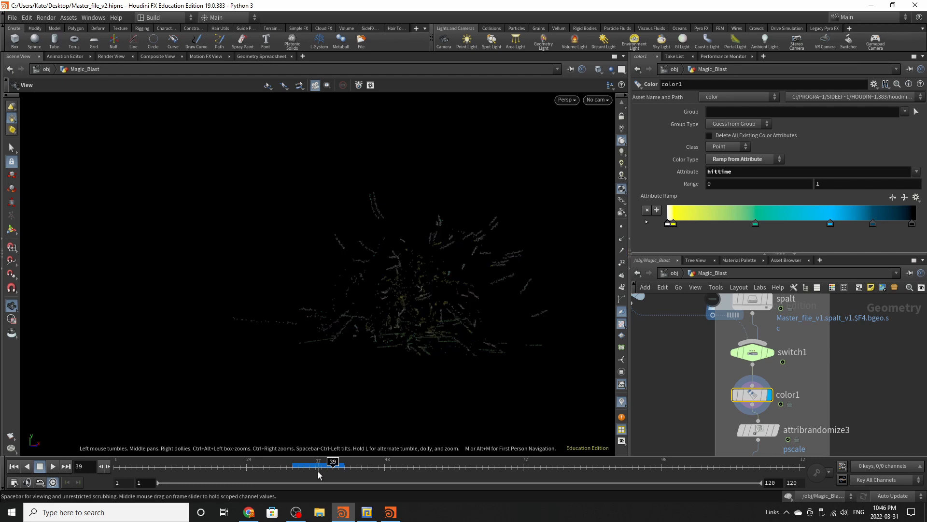
pyautogui.moveTo(333, 467); pyautogui.dragTo(269, 483)
# - Display attribrandomize3, examine its pscale distribution range, and check the Out_Points_Poof null ending the chain
pyautogui.scroll(-4, 800, 307)
pyautogui.scroll(6, 786, 385)
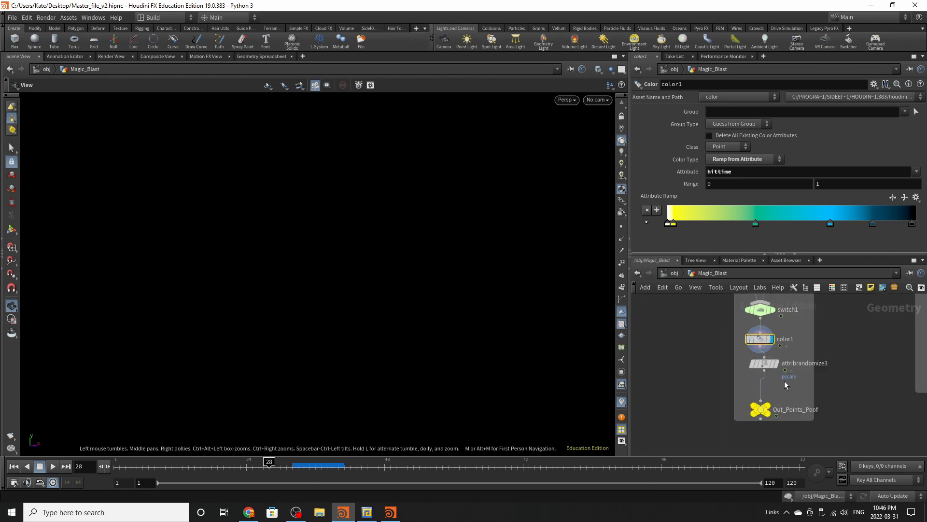
pyautogui.click(788, 370)
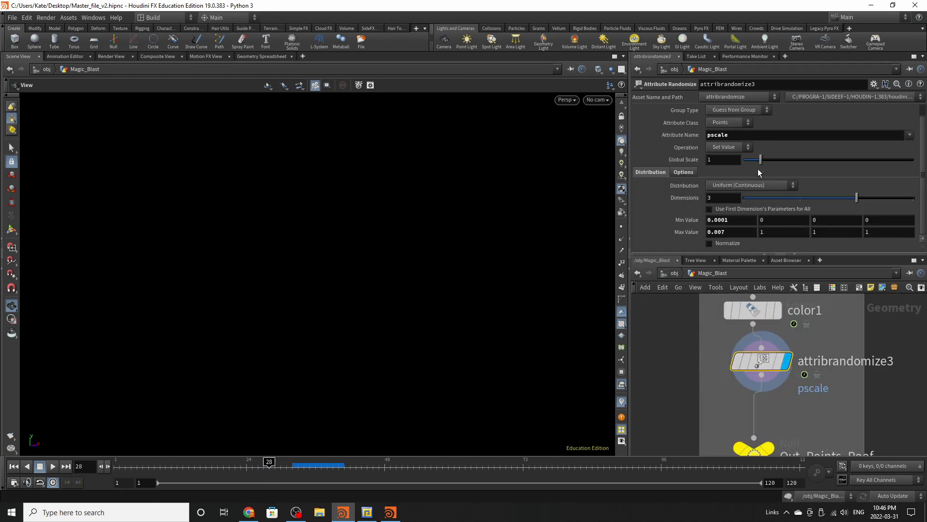
pyautogui.scroll(3, 740, 432)
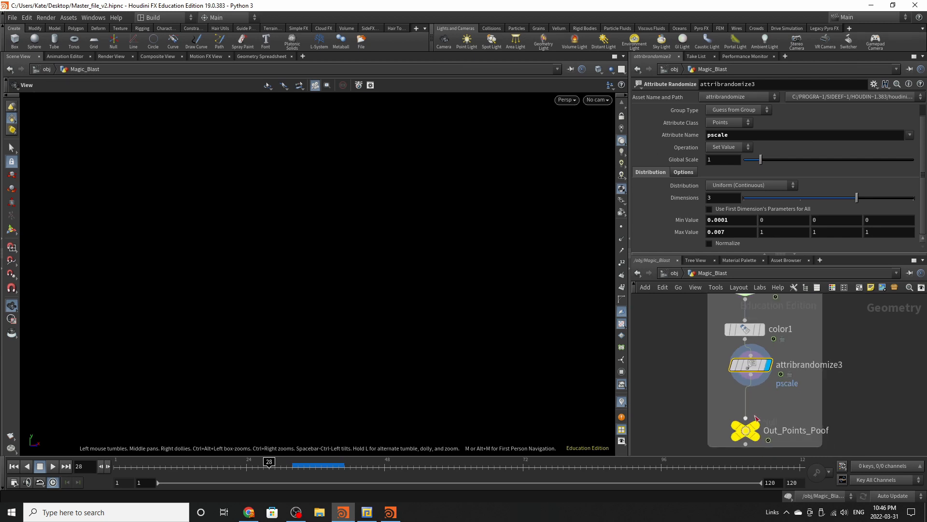
pyautogui.click(740, 430)
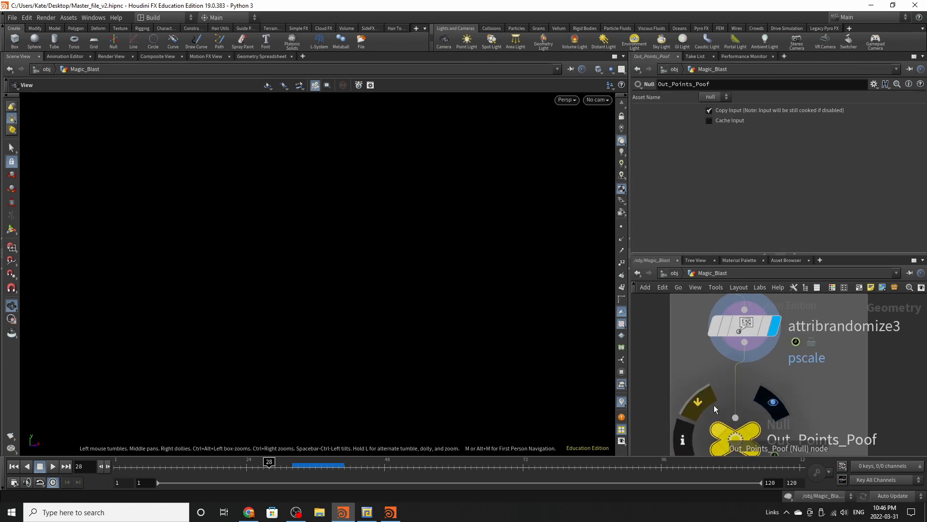
pyautogui.scroll(-2, 737, 430)
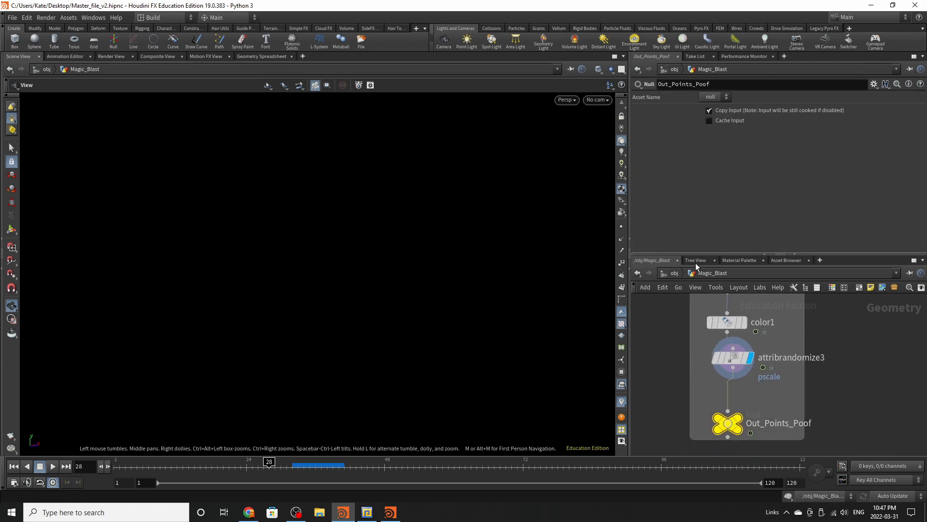
# - Go up to the object level and hide the magic beam render objects and Interaction_details
pyautogui.click(671, 272)
pyautogui.scroll(-3, 766, 367)
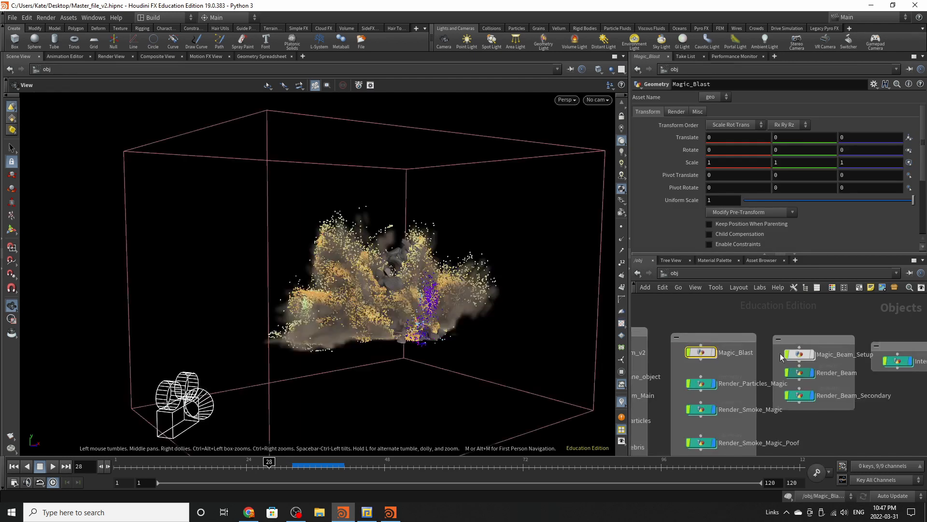
pyautogui.moveTo(783, 408); pyautogui.dragTo(784, 387, button='middle')
pyautogui.scroll(1, 786, 388)
pyautogui.moveTo(799, 396); pyautogui.dragTo(910, 324)
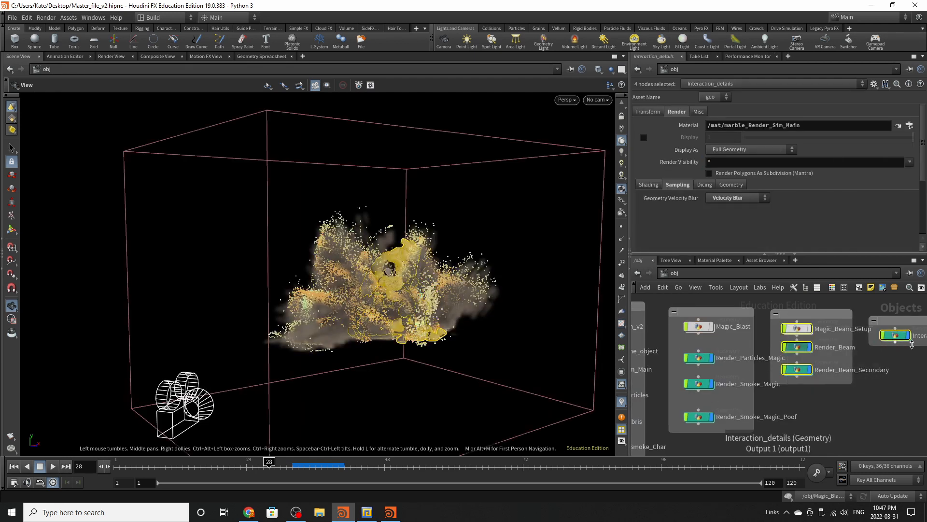
pyautogui.scroll(-3, 912, 356)
pyautogui.click(875, 406)
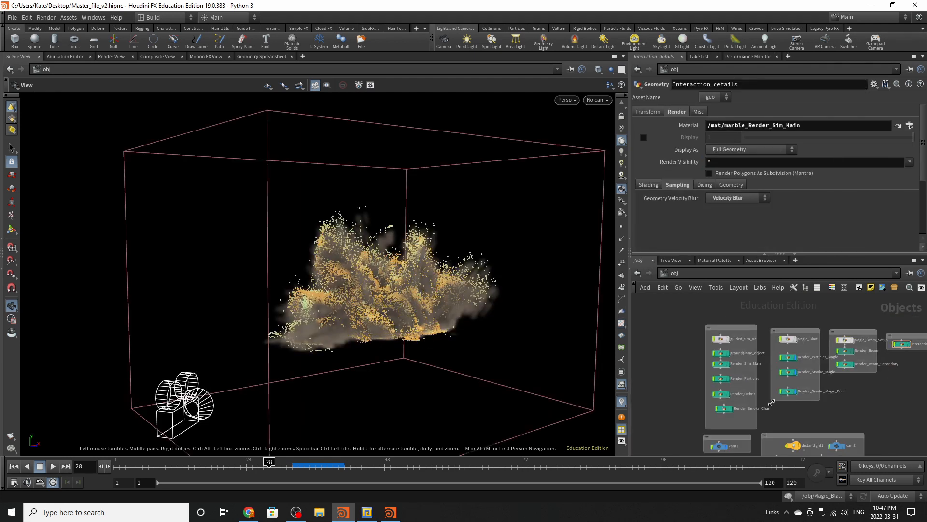
# - Turn on the display of the Render_Sim_Main object
pyautogui.scroll(4, 771, 404)
pyautogui.scroll(-4, 666, 342)
pyautogui.scroll(3, 672, 321)
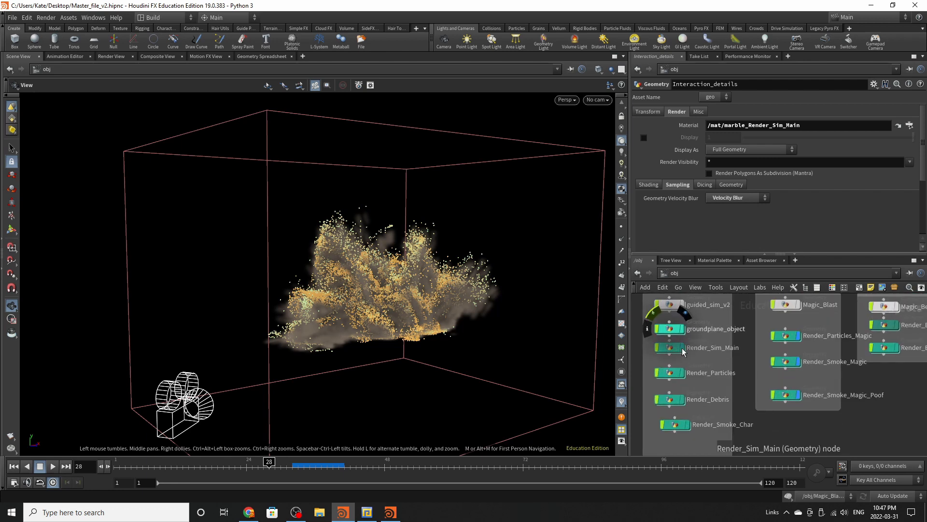
pyautogui.click(682, 347)
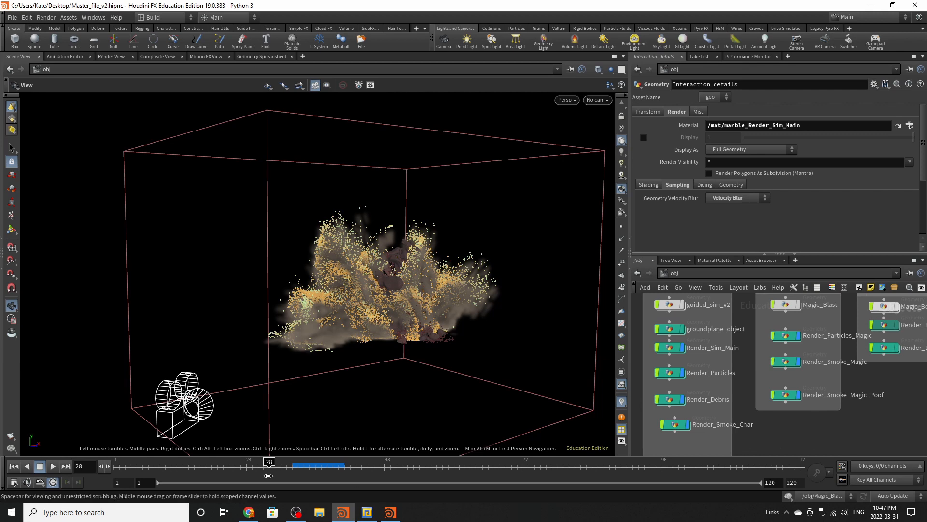
# - Look through cam3 and move the timeline to frame 51 to inspect the combined smoke, particles and pieces
pyautogui.click(610, 100)
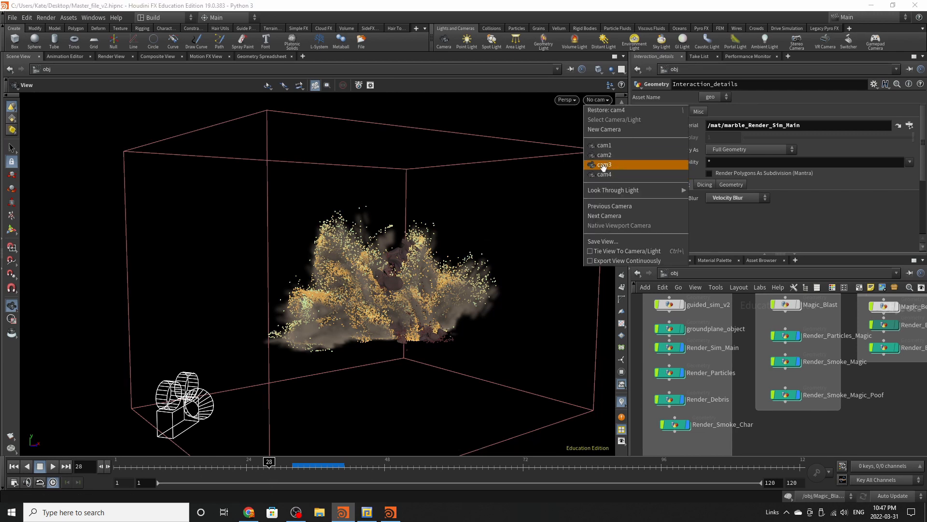
pyautogui.click(602, 165)
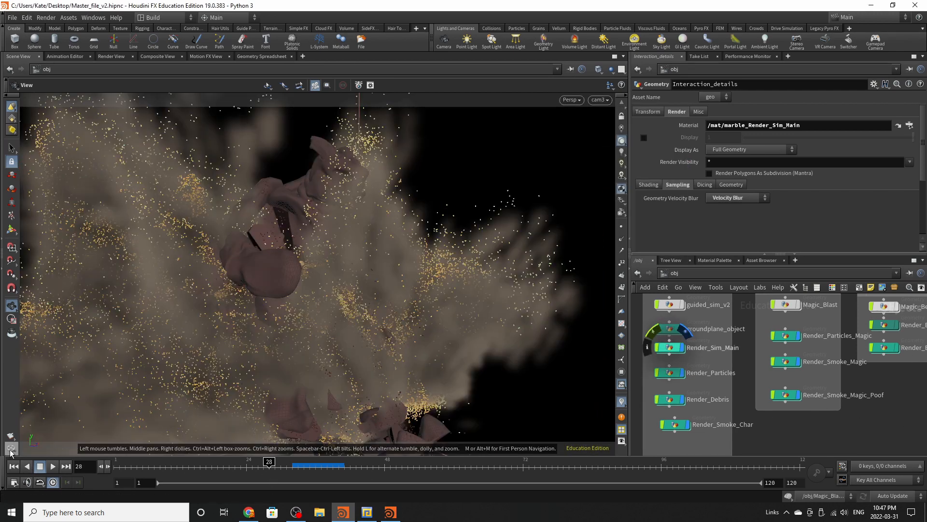
pyautogui.click(403, 466)
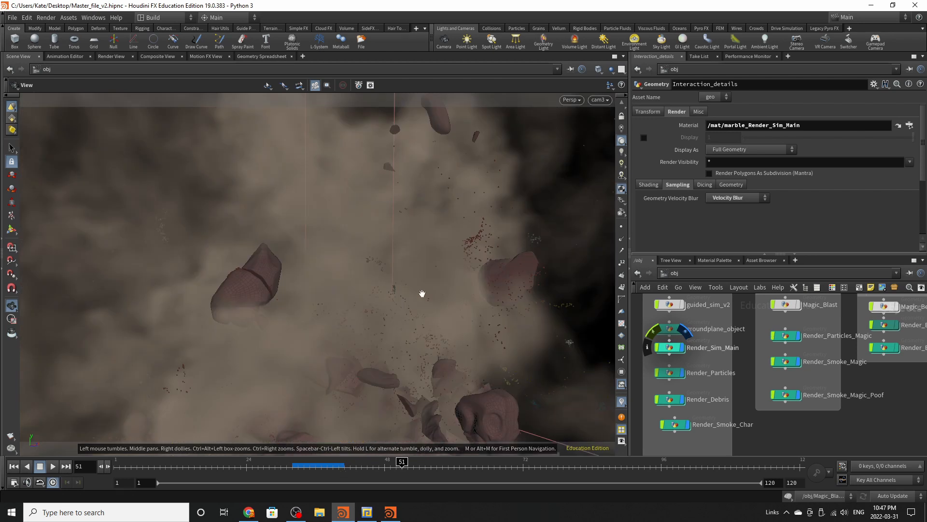